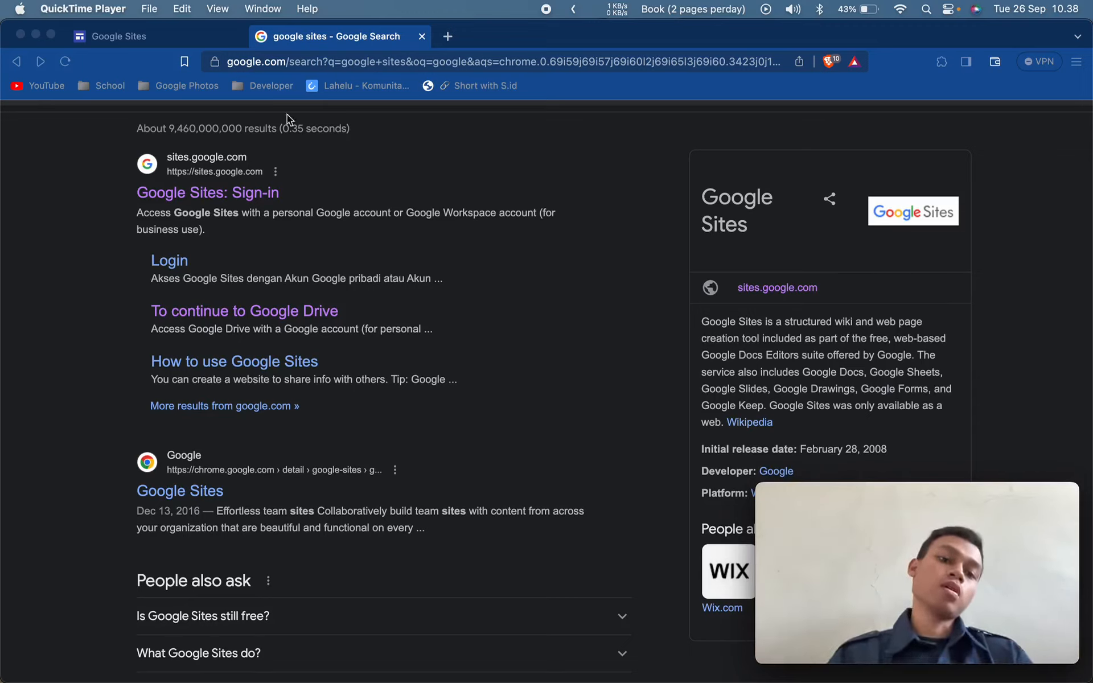
# Step: Switch to the Google Sites home page and create a new blank site
pyautogui.click(196, 215)
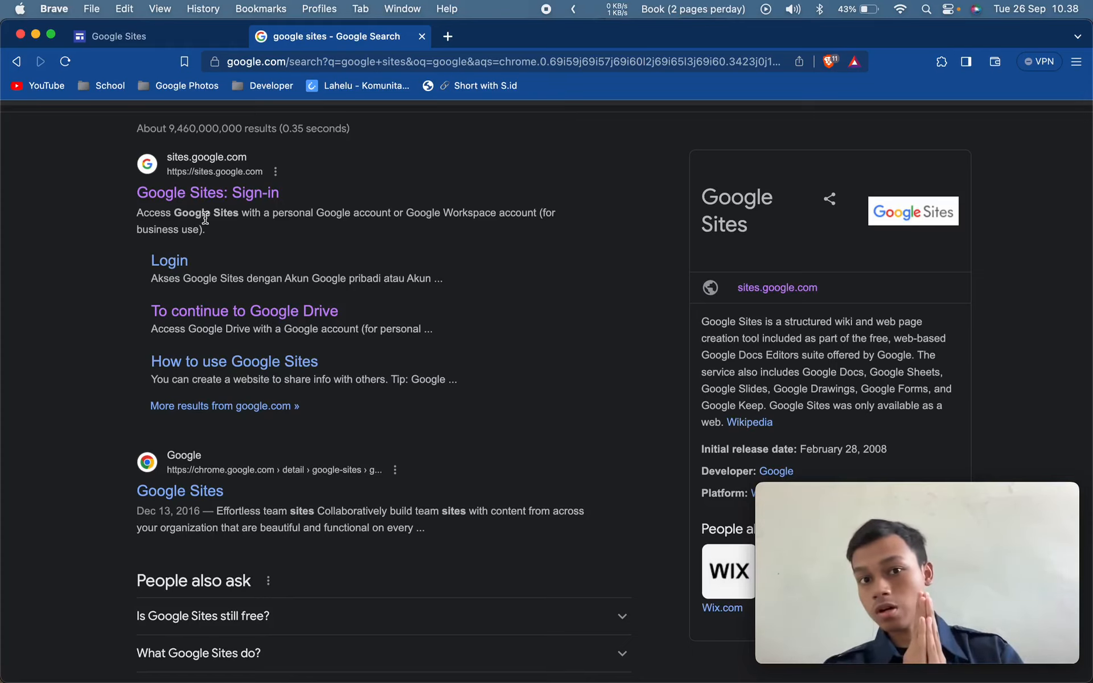
pyautogui.click(134, 35)
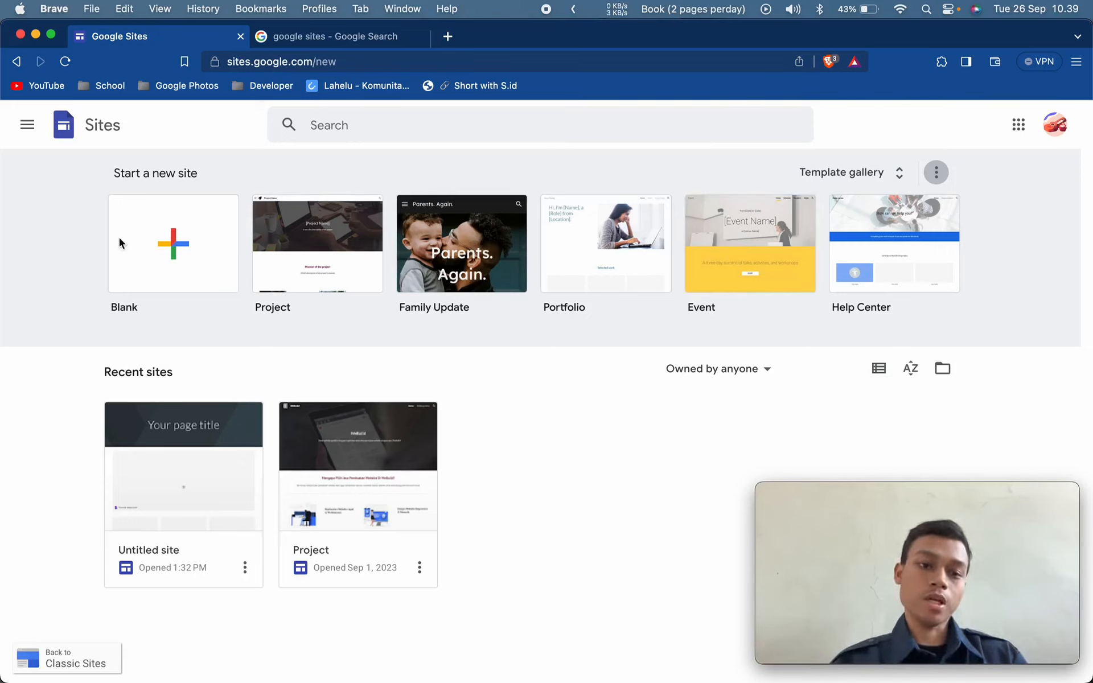
pyautogui.click(146, 253)
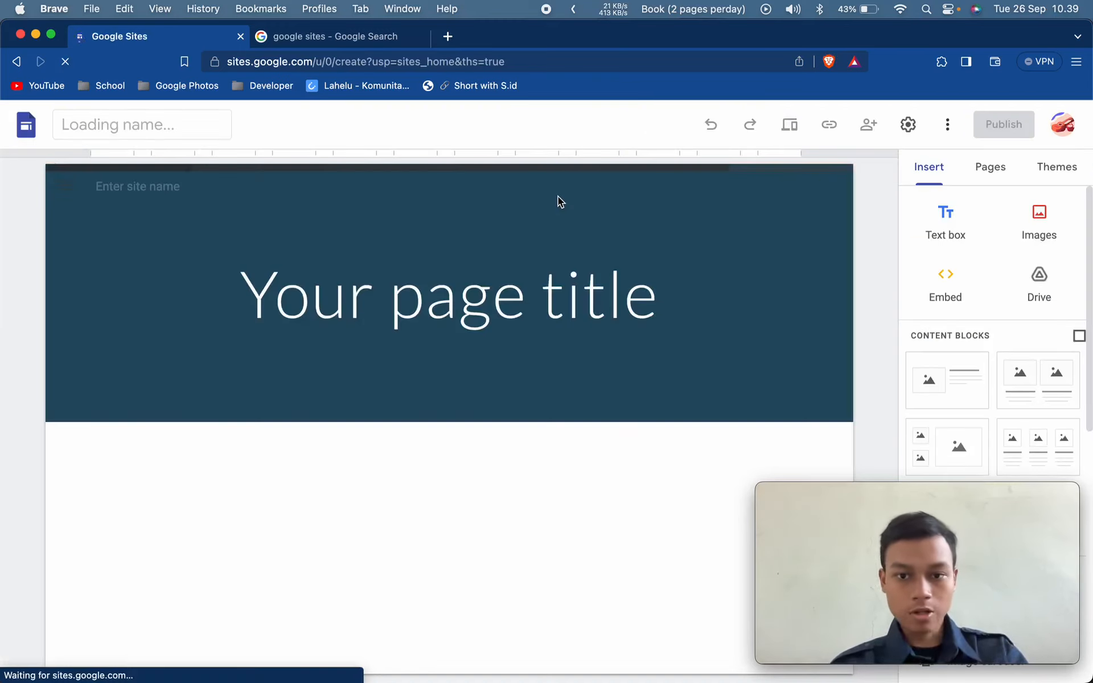
pyautogui.click(581, 321)
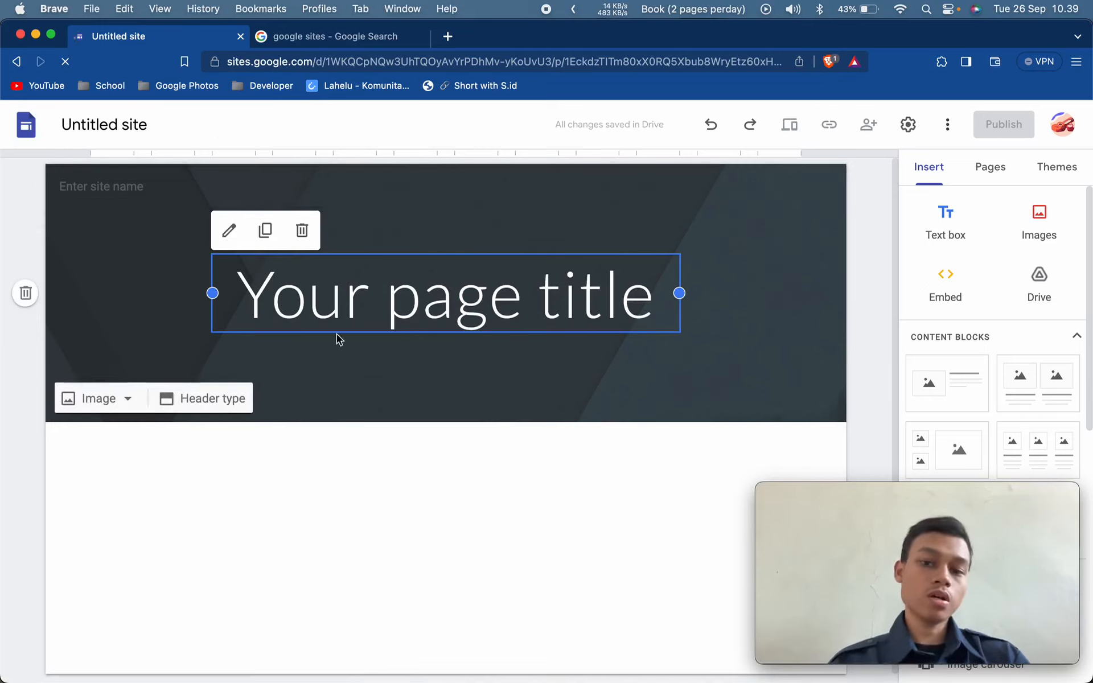
pyautogui.moveTo(922, 532); pyautogui.dragTo(176, 545)
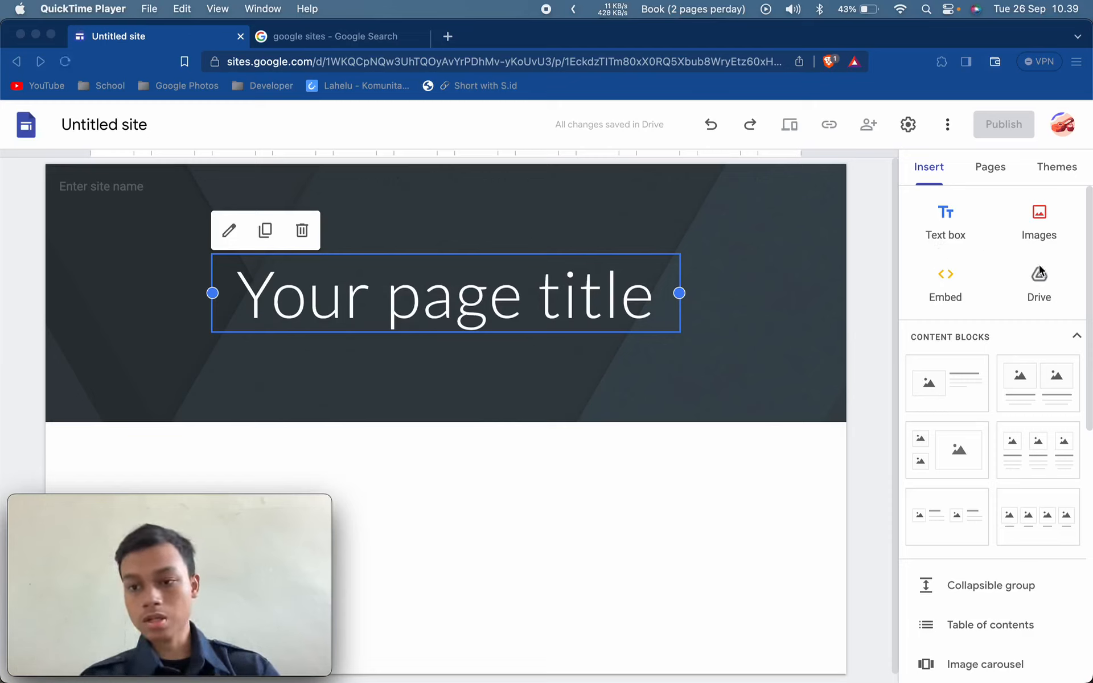
pyautogui.scroll(-5, 1039, 267)
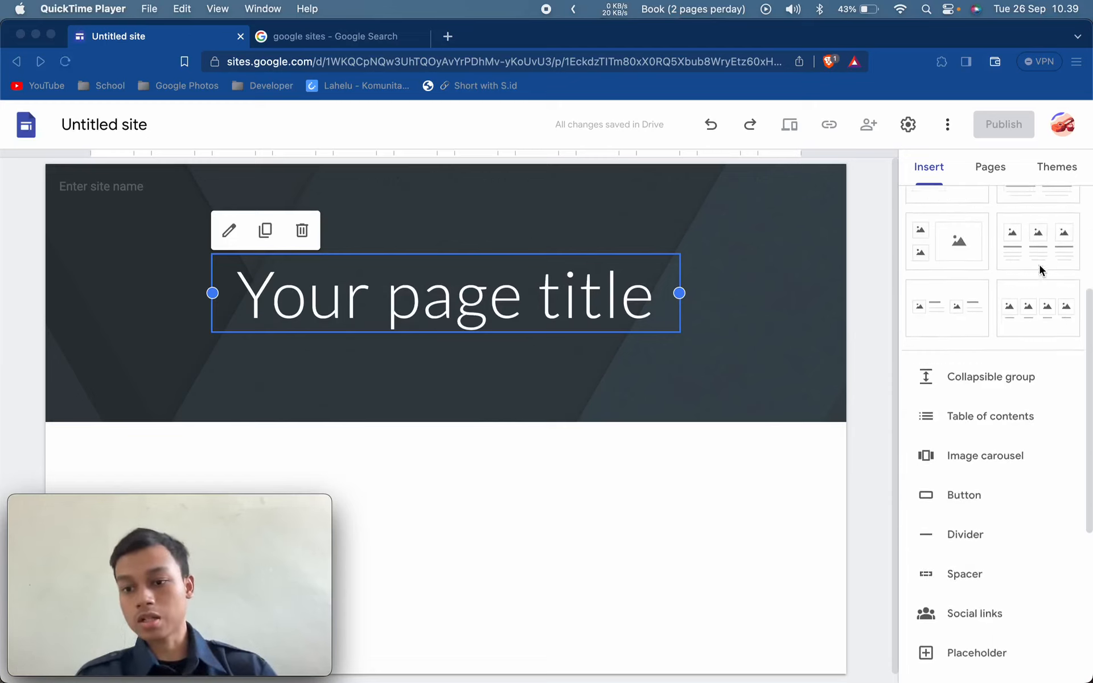
pyautogui.scroll(-2, 1039, 265)
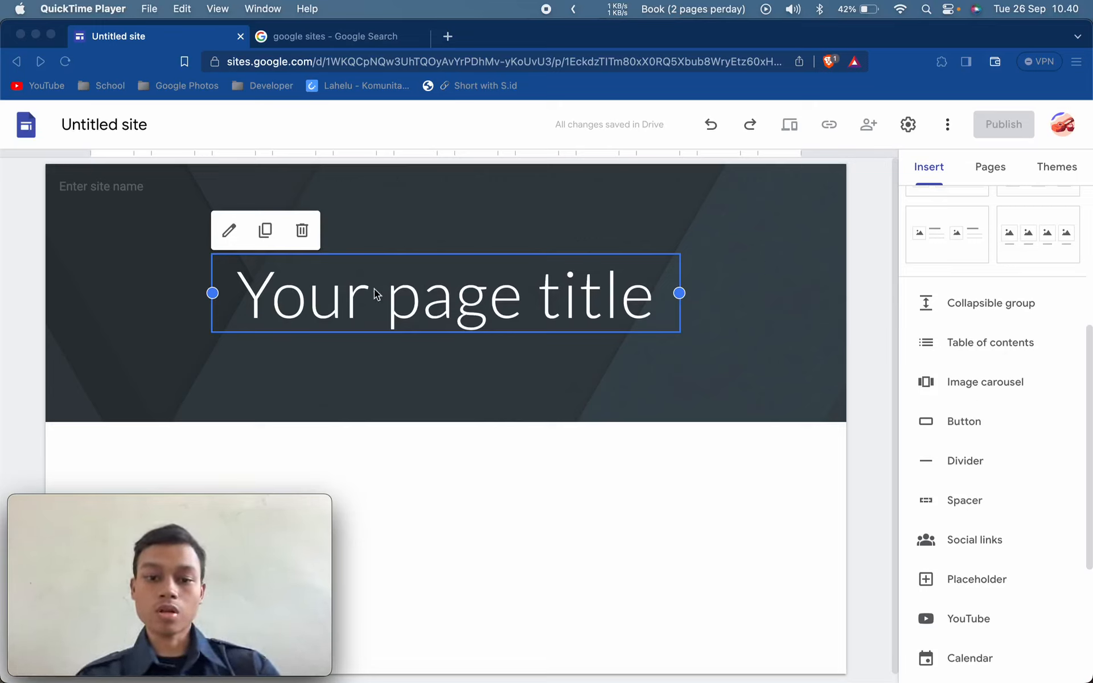
# Step: Replace the header's placeholder page title with "Portfolio"
pyautogui.click(463, 314)
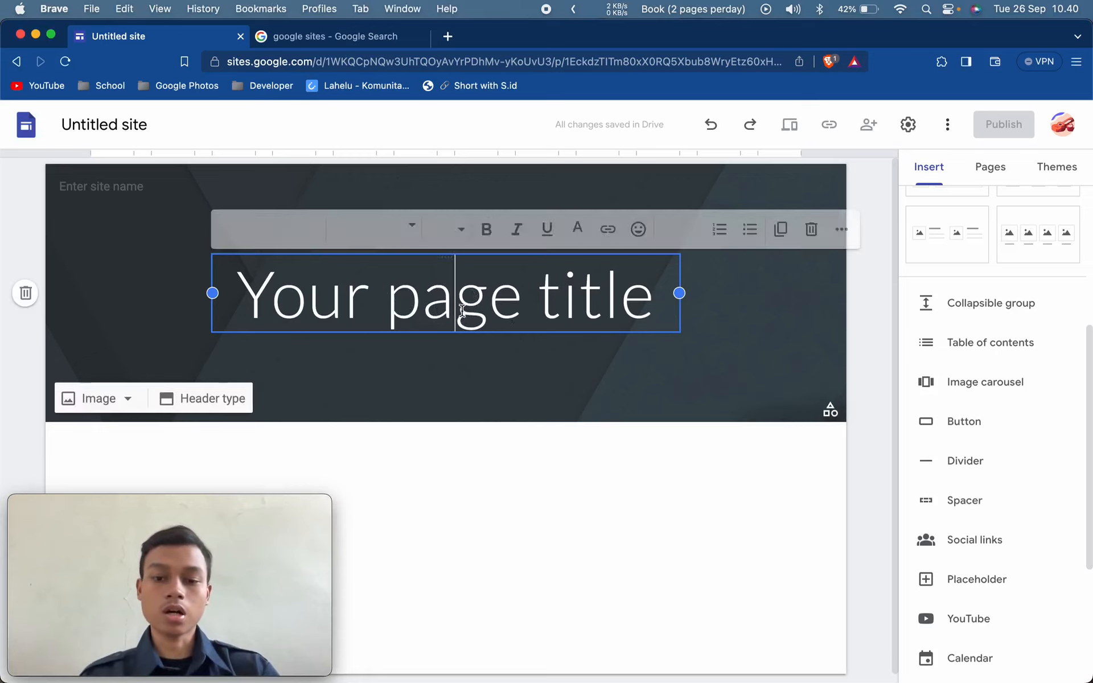
pyautogui.tripleClick(462, 312)
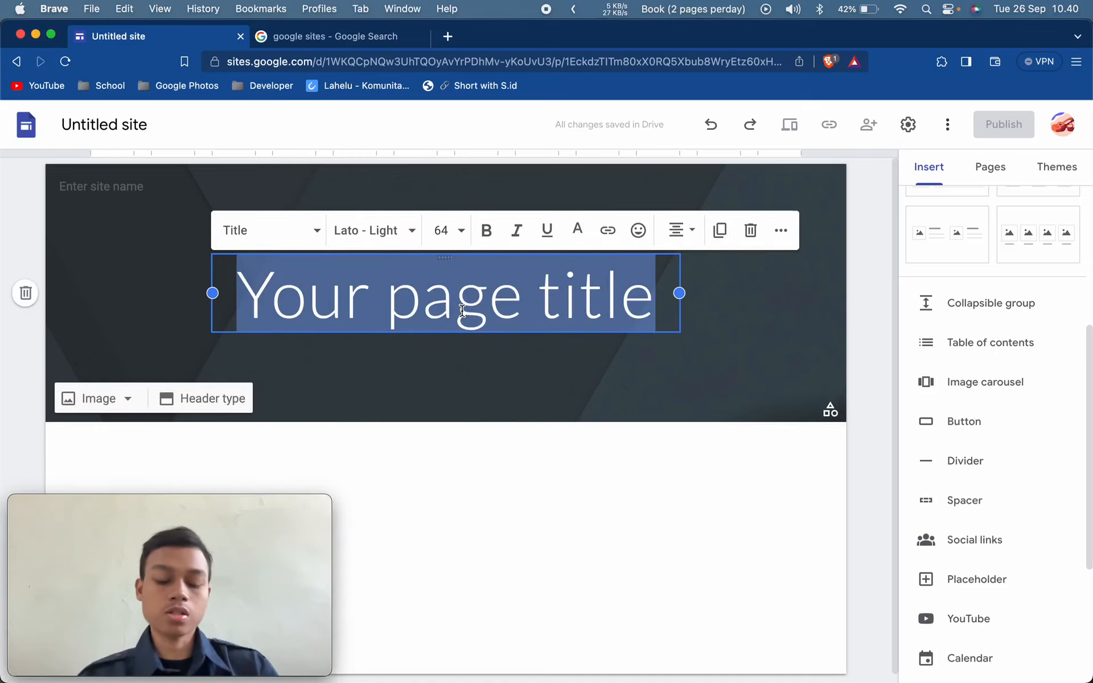
pyautogui.write('My')
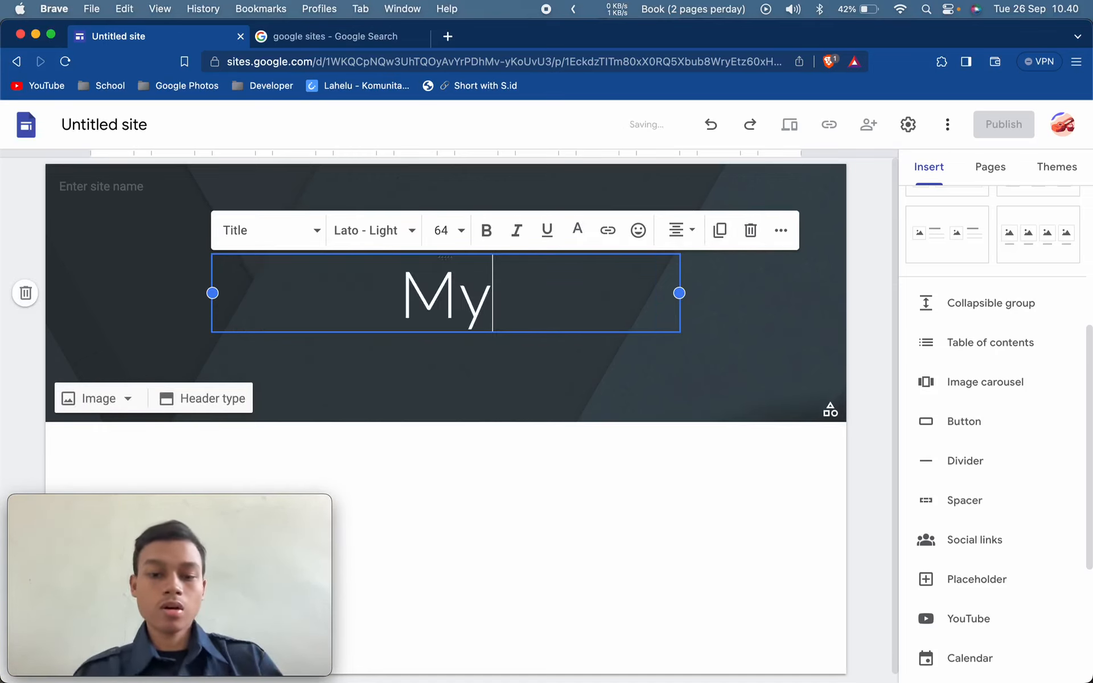
pyautogui.press('BackSpace')
pyautogui.press('BackSpace')
pyautogui.write('Port')
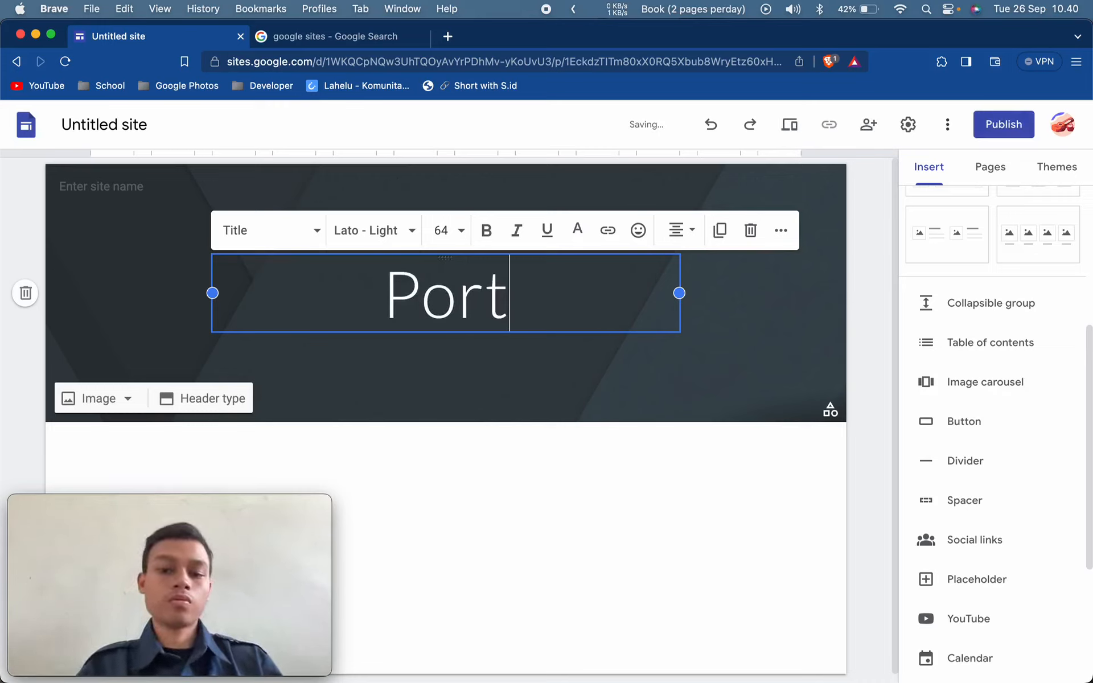
pyautogui.write('folio')
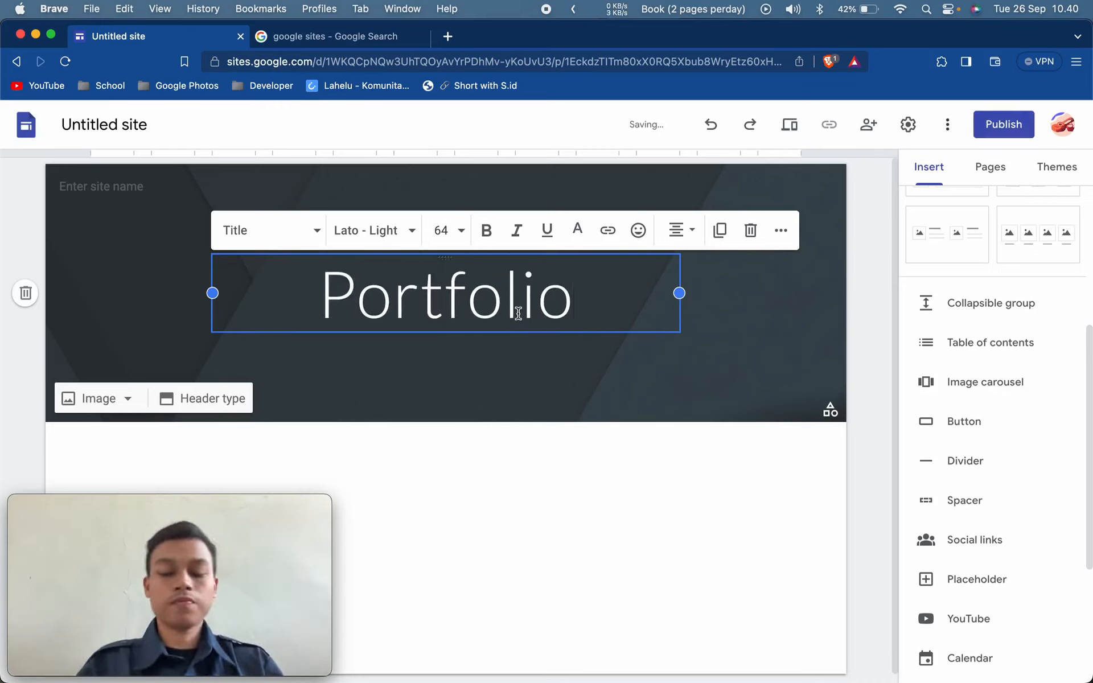
# Step: Enter "Whateverhere" as the site name in the page header
pyautogui.click(96, 187)
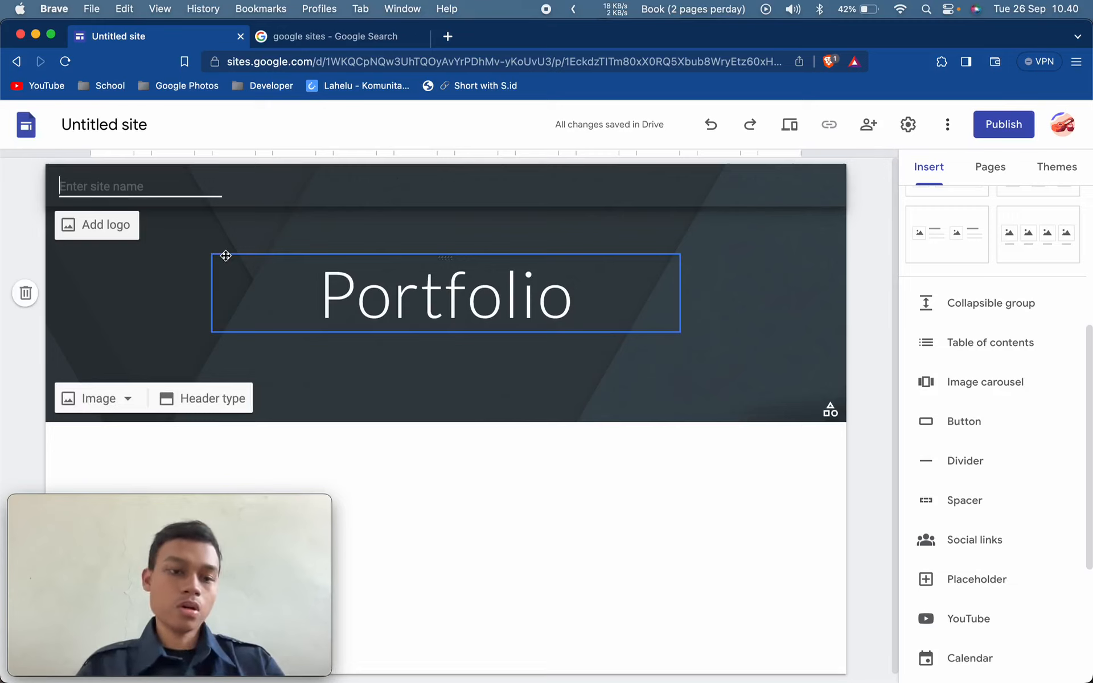
pyautogui.write('Whate')
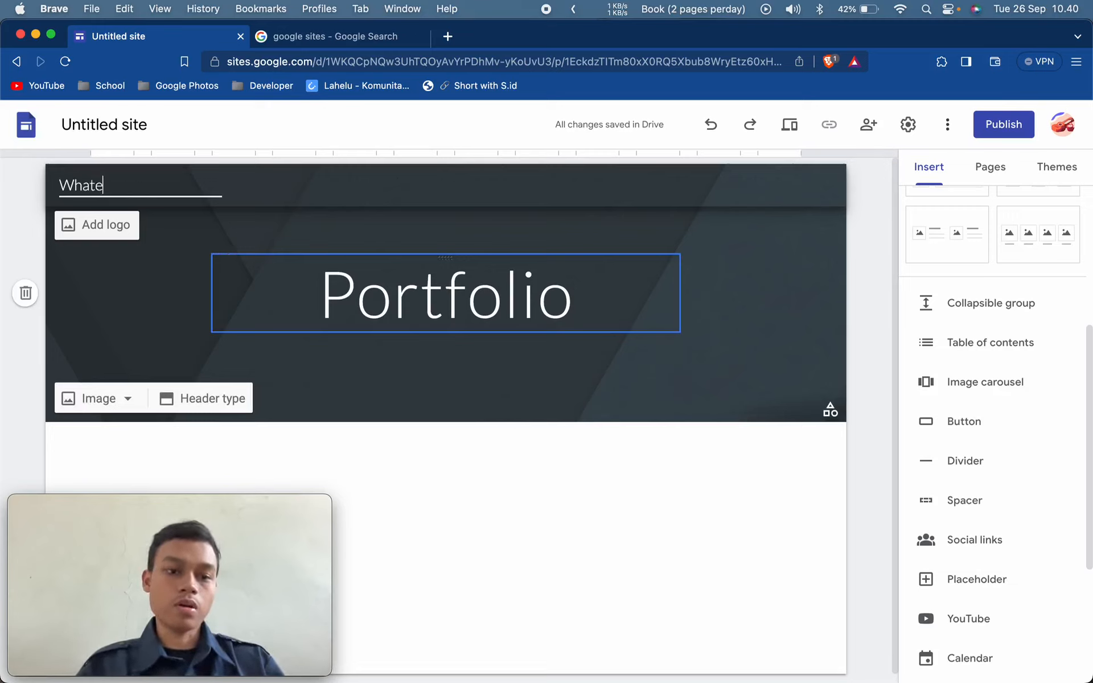
pyautogui.write('verhere')
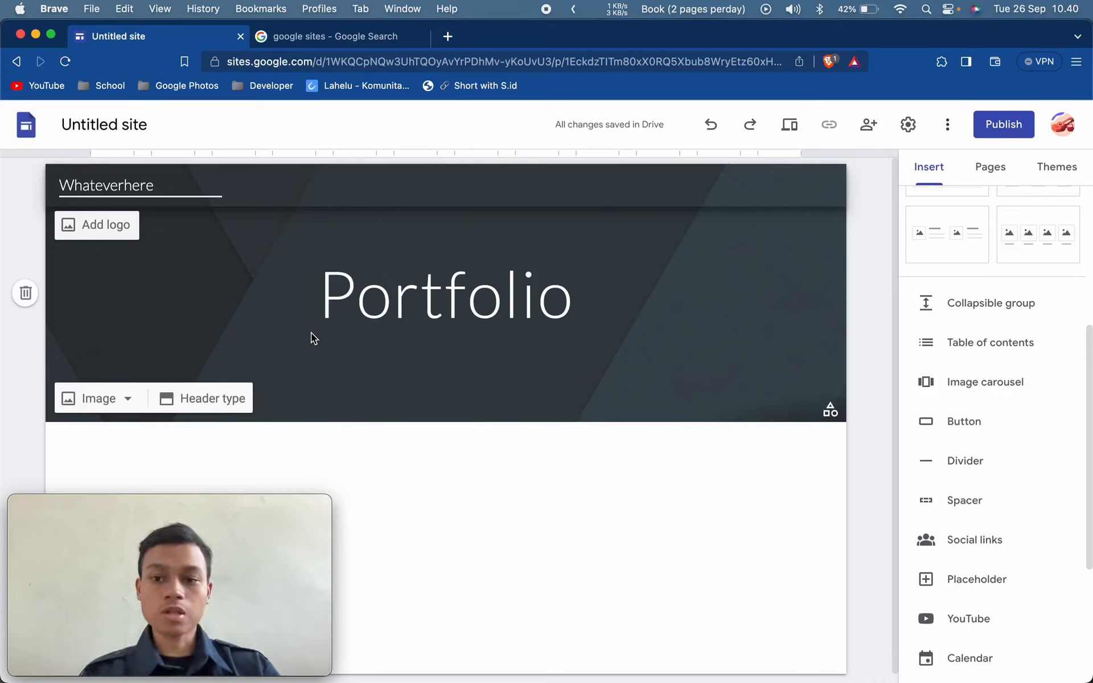
pyautogui.click(464, 472)
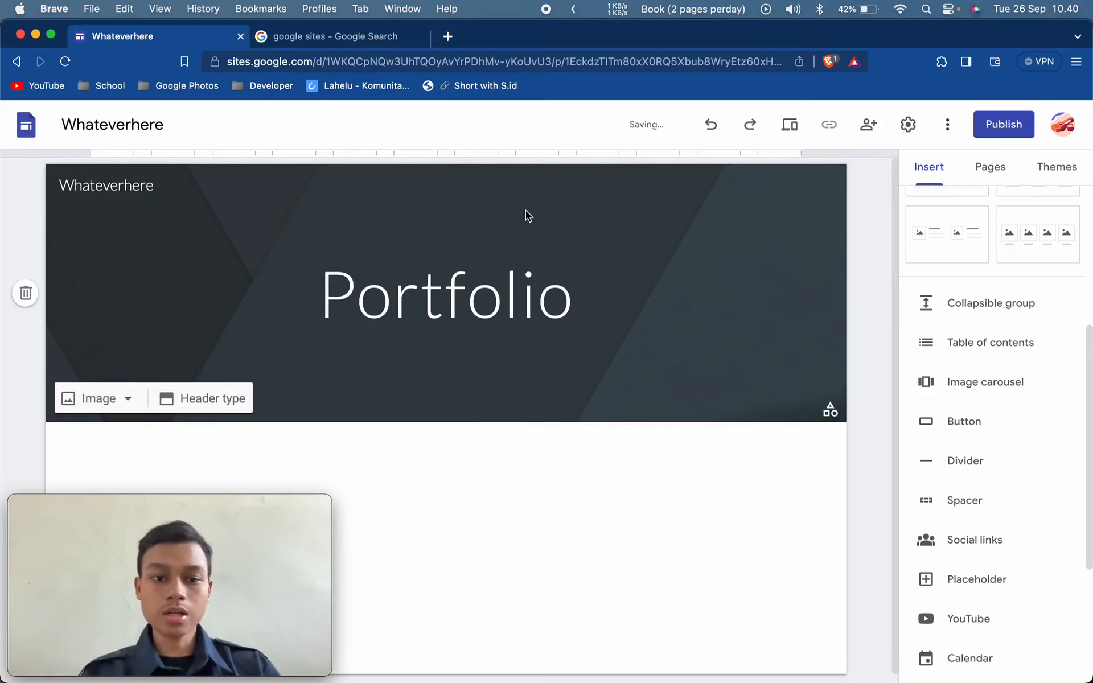
# Step: Change the header background to the gallery's blurred turquoise sea and beach image
pyautogui.moveTo(658, 298)
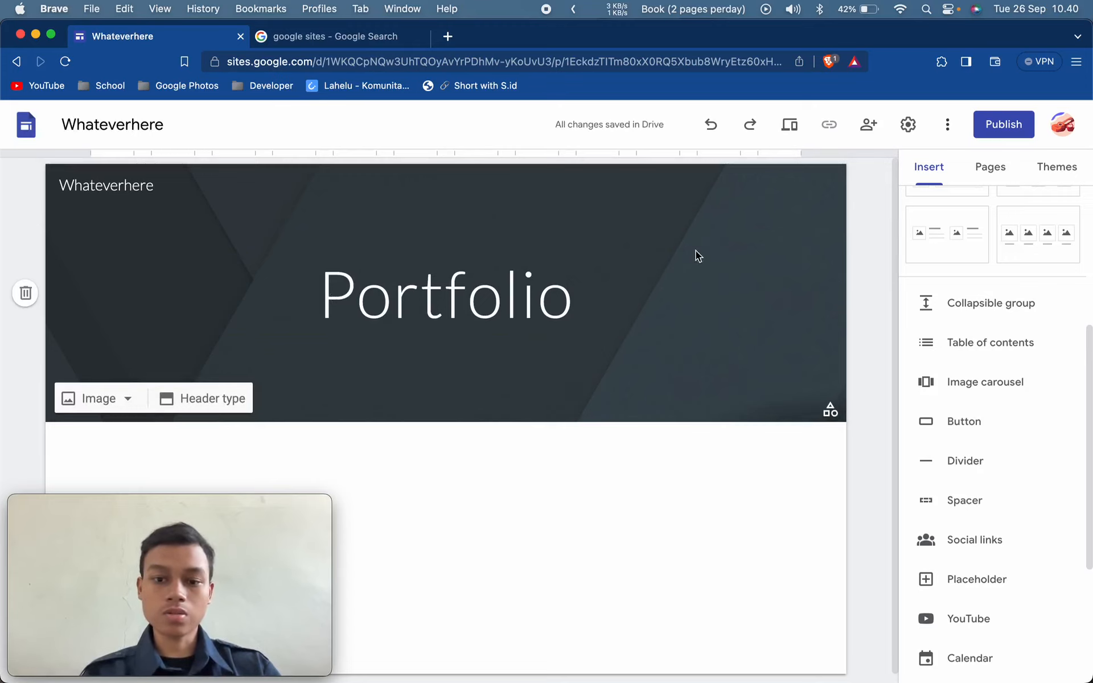
pyautogui.click(126, 398)
pyautogui.moveTo(207, 512)
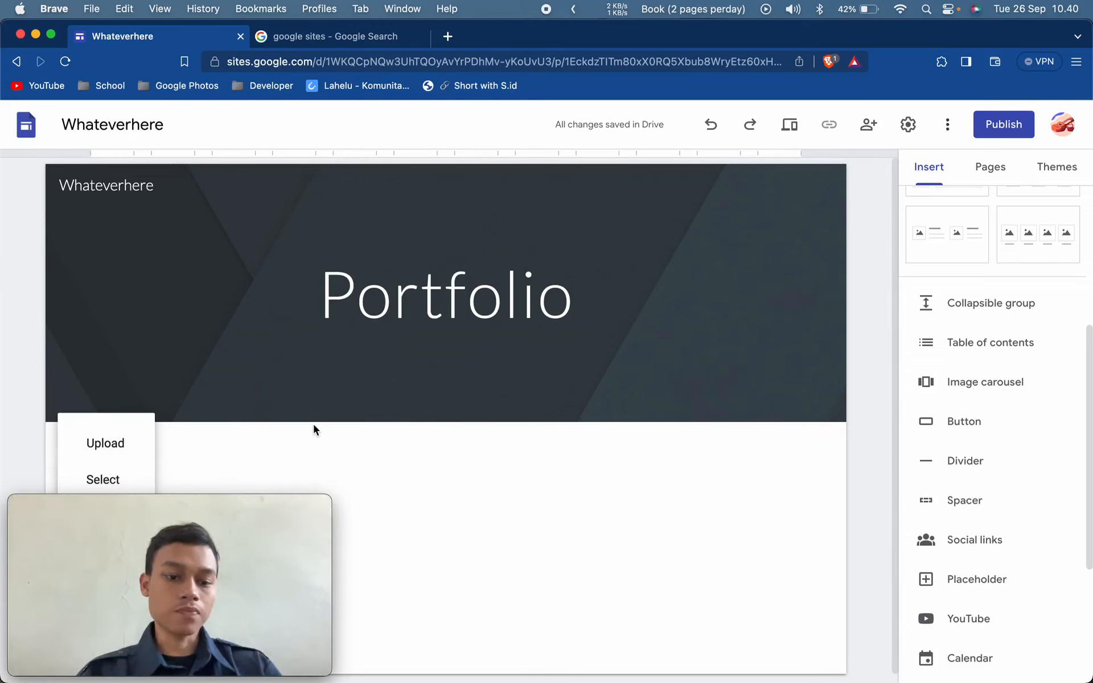
pyautogui.scroll(-1, 313, 425)
pyautogui.click(113, 467)
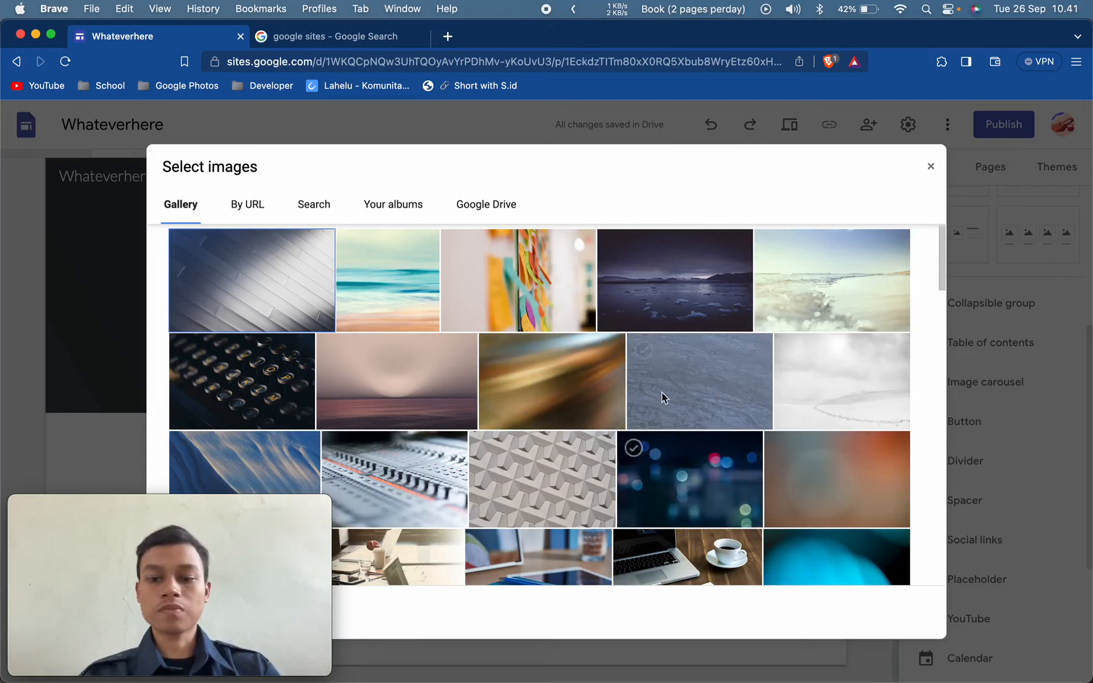
pyautogui.click(413, 275)
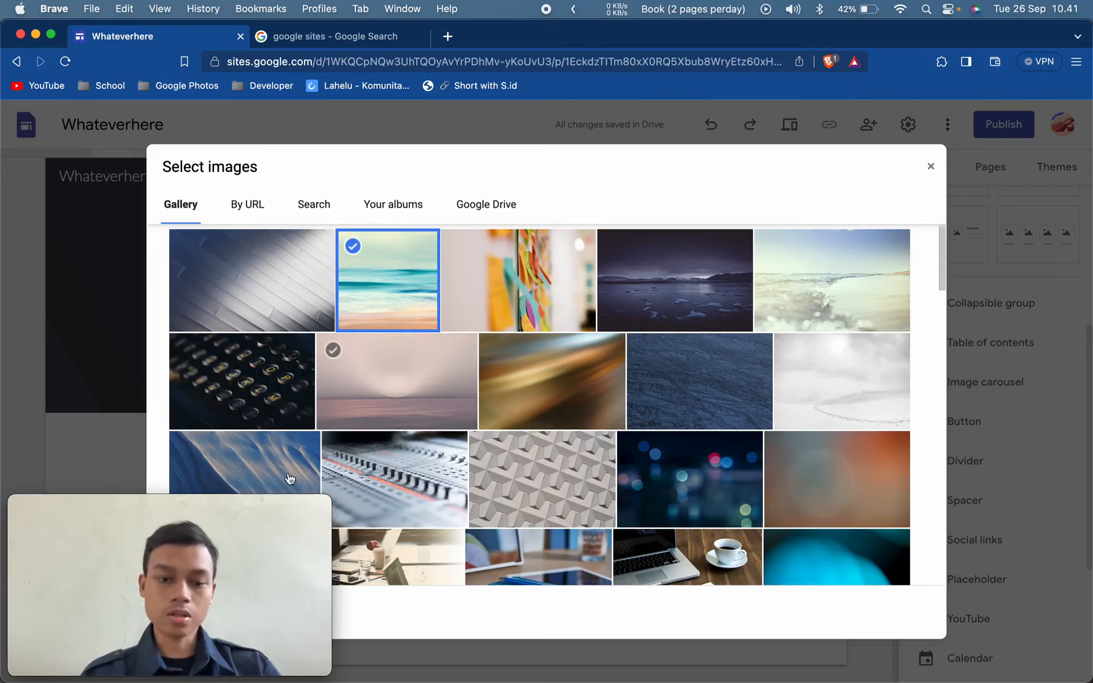
pyautogui.moveTo(181, 671); pyautogui.dragTo(209, 522)
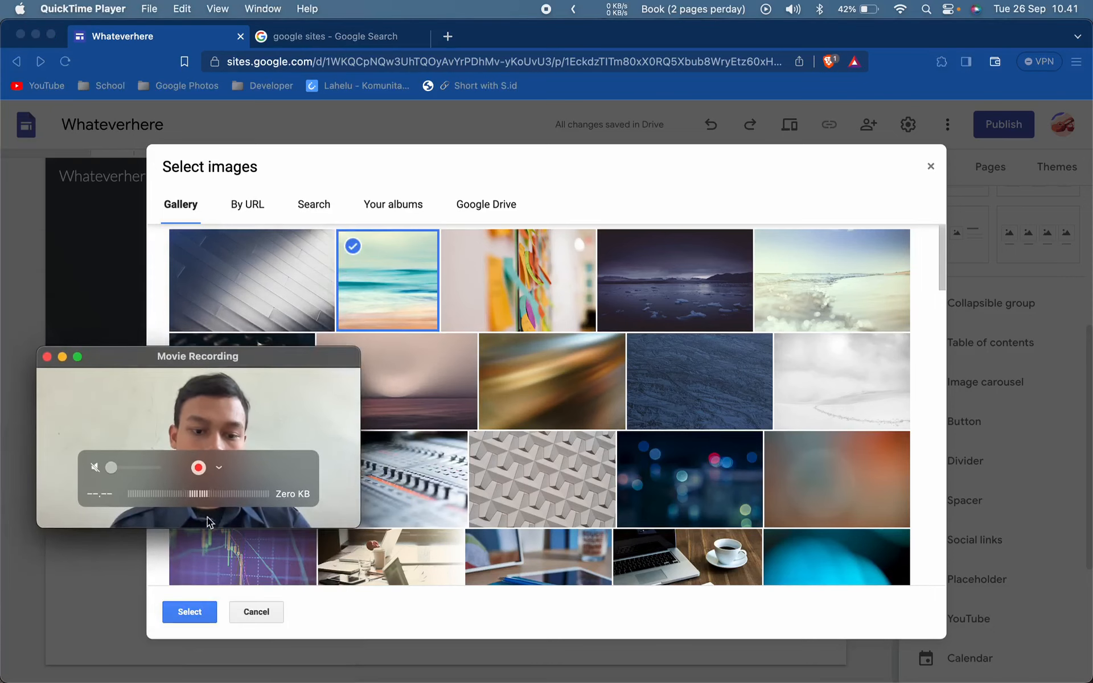
pyautogui.click(195, 614)
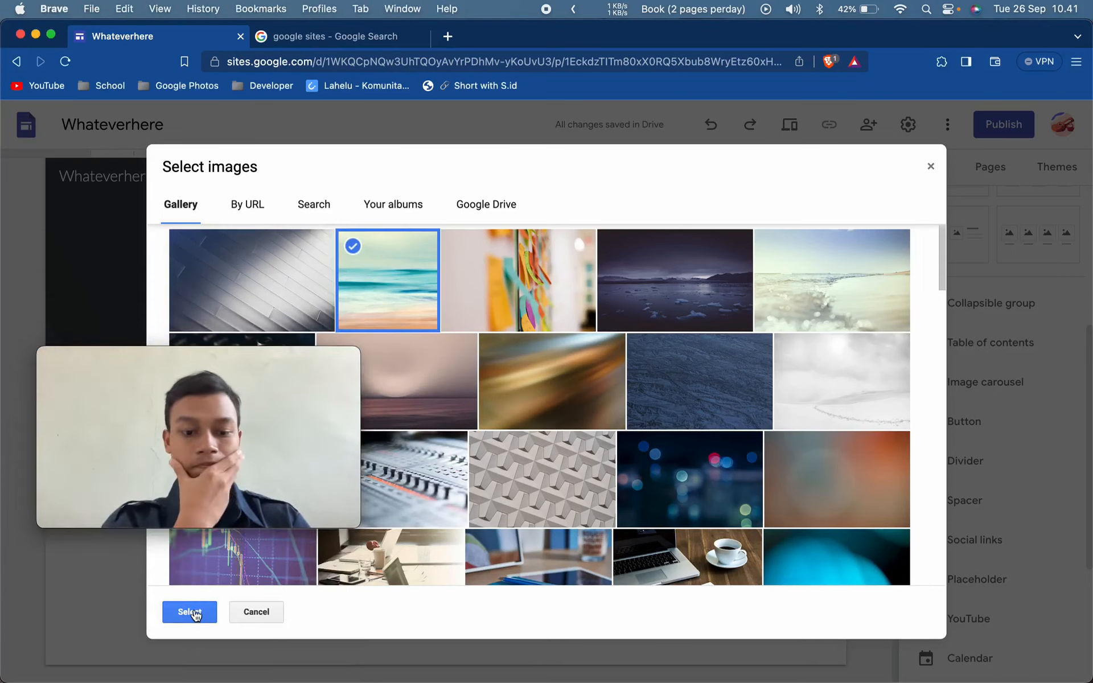
pyautogui.click(196, 613)
pyautogui.moveTo(235, 385); pyautogui.dragTo(234, 527)
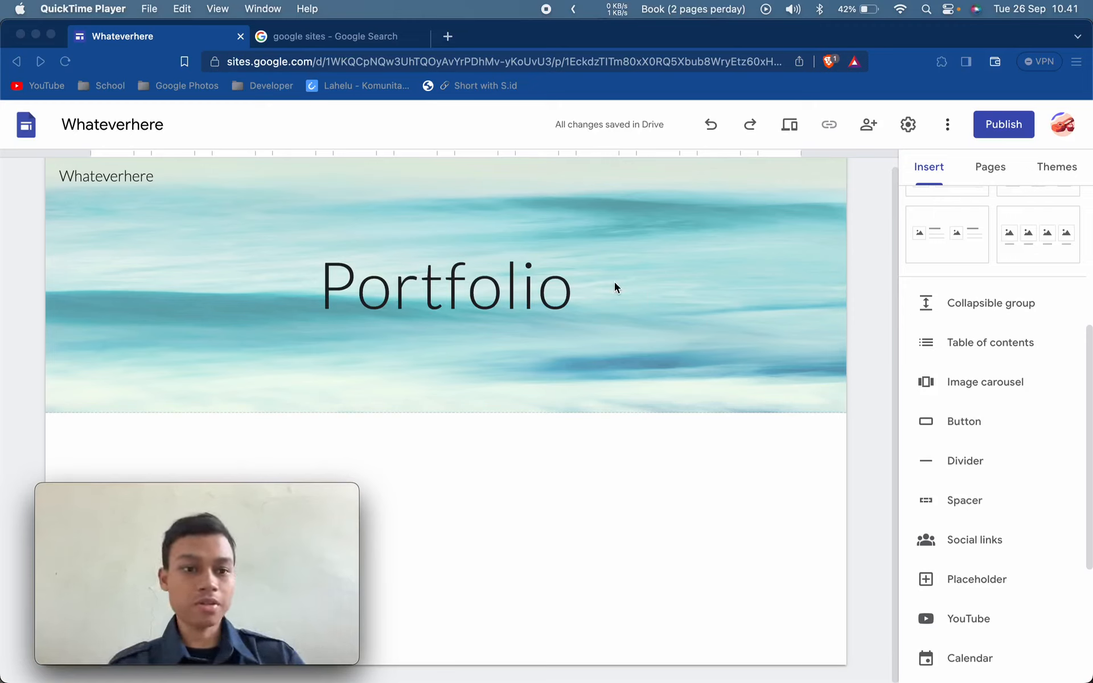
# Step: Try the Heading, Small text and Normal text styles on the Portfolio title and restore the Title style
pyautogui.click(539, 299)
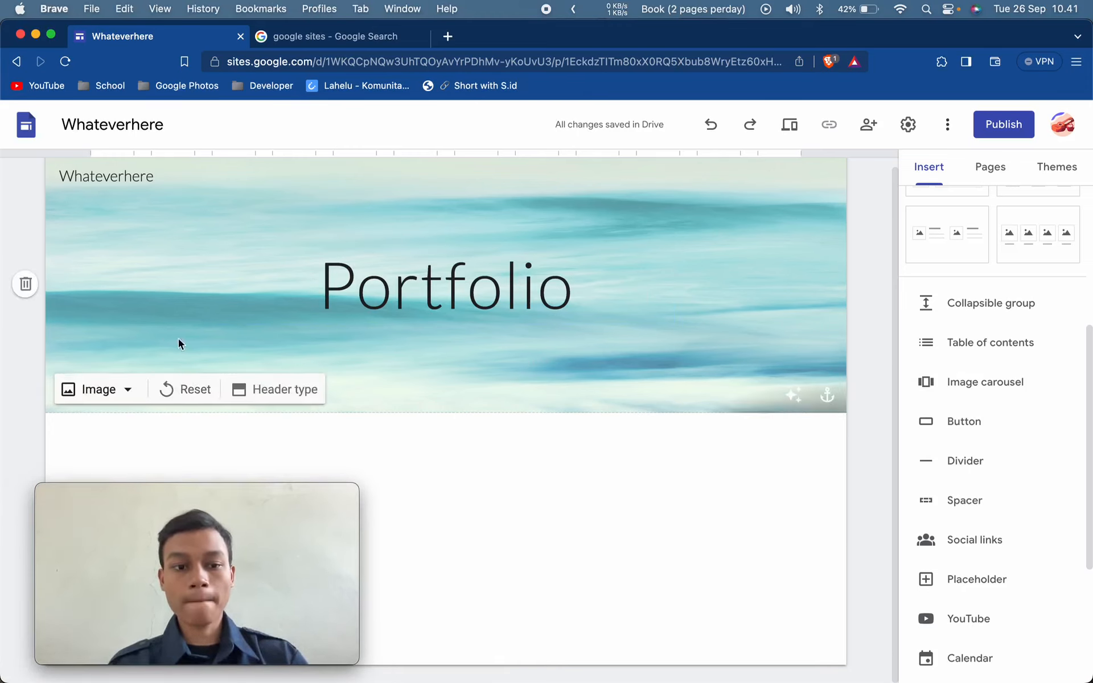
pyautogui.click(359, 285)
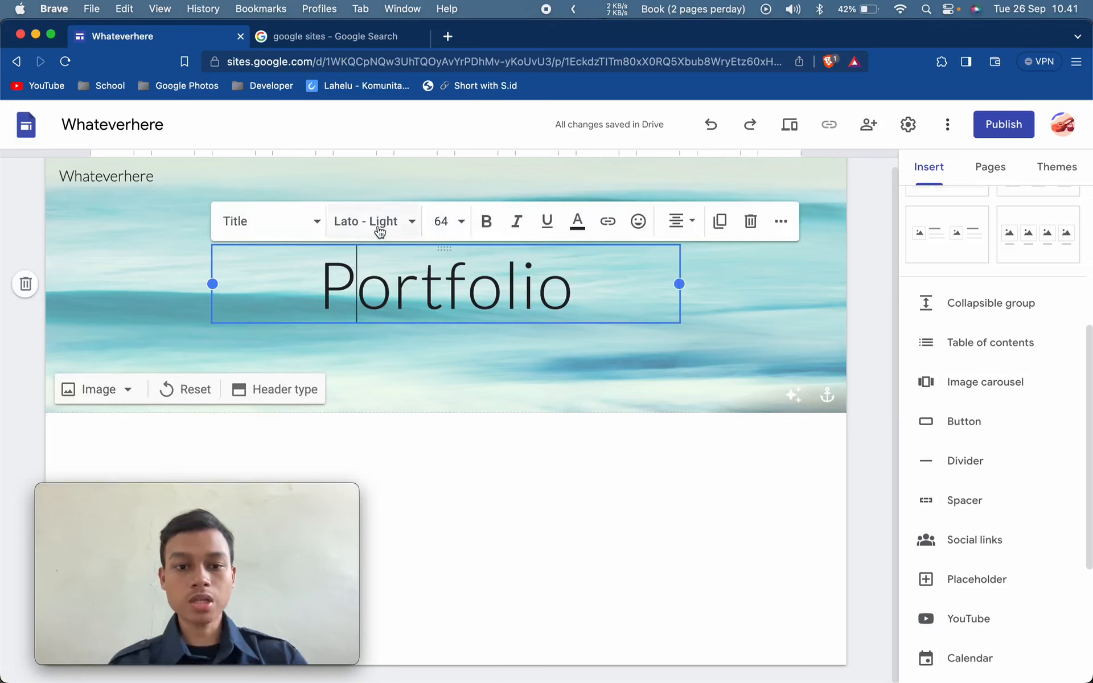
pyautogui.click(310, 229)
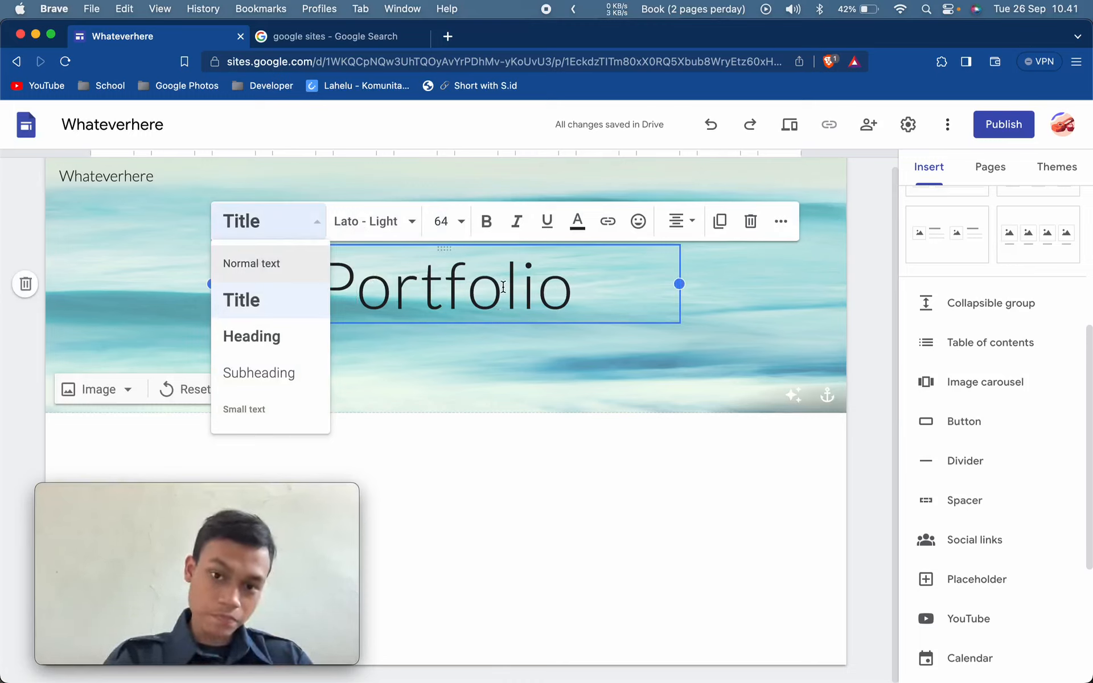
pyautogui.click(318, 335)
pyautogui.click(258, 239)
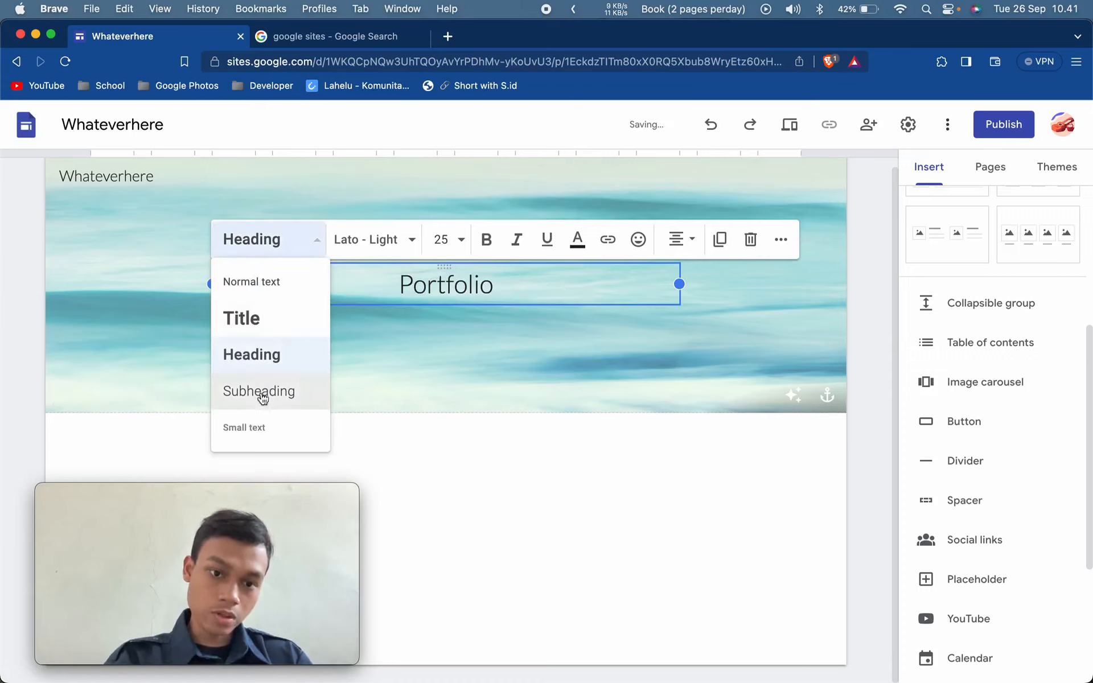
pyautogui.click(261, 435)
pyautogui.click(273, 249)
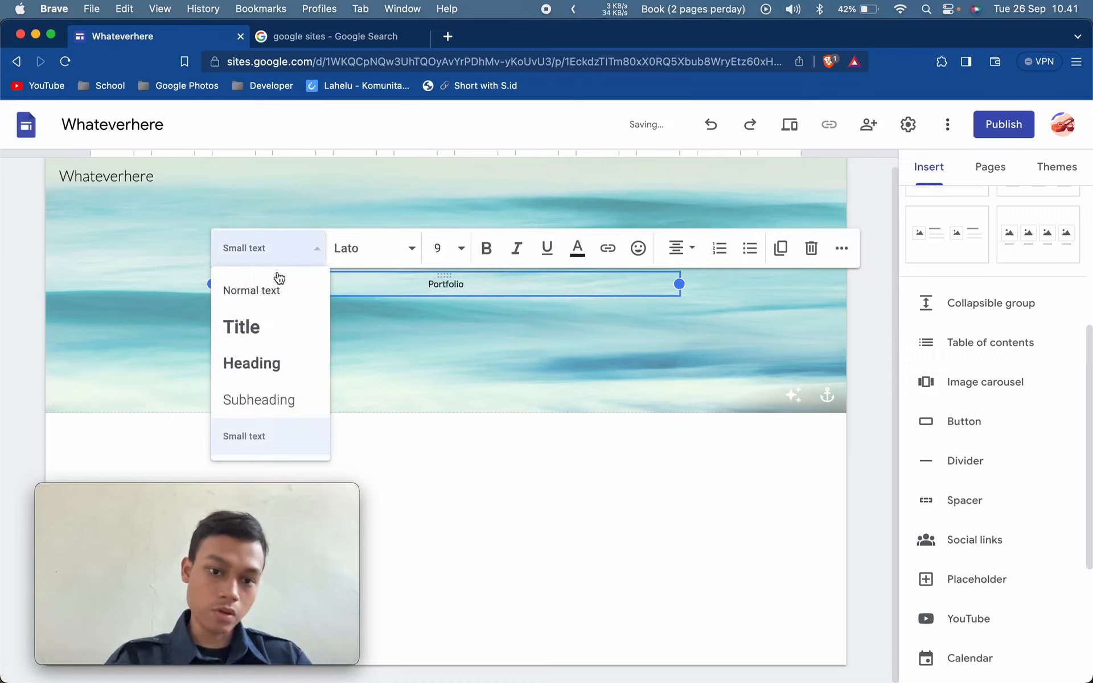
pyautogui.click(272, 292)
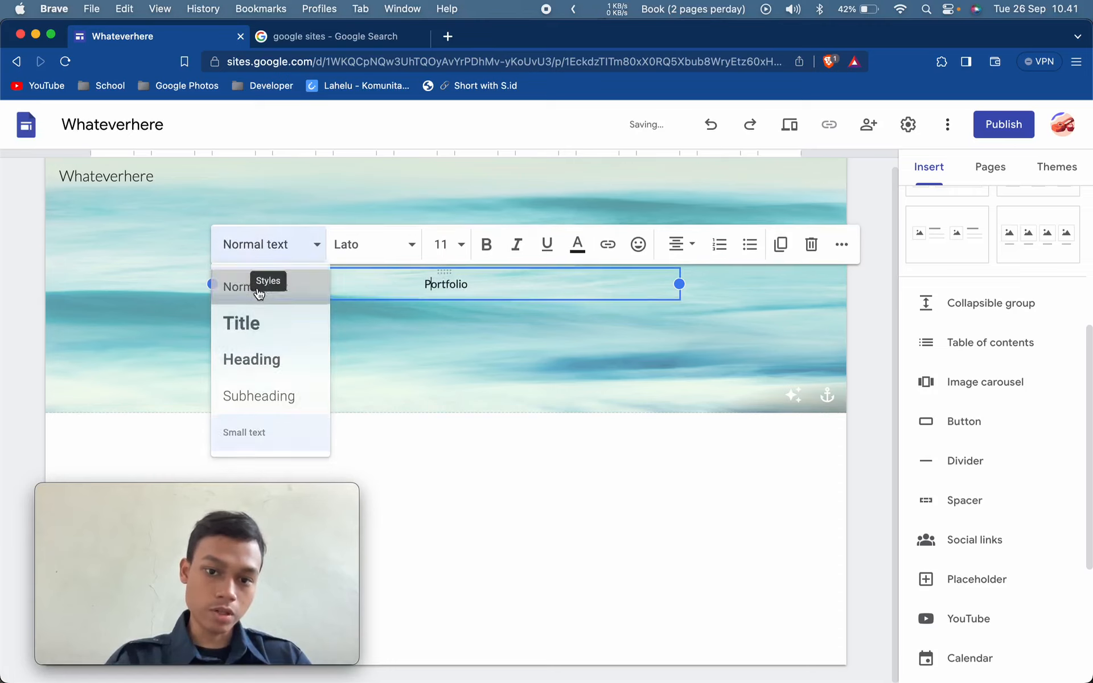
pyautogui.click(267, 255)
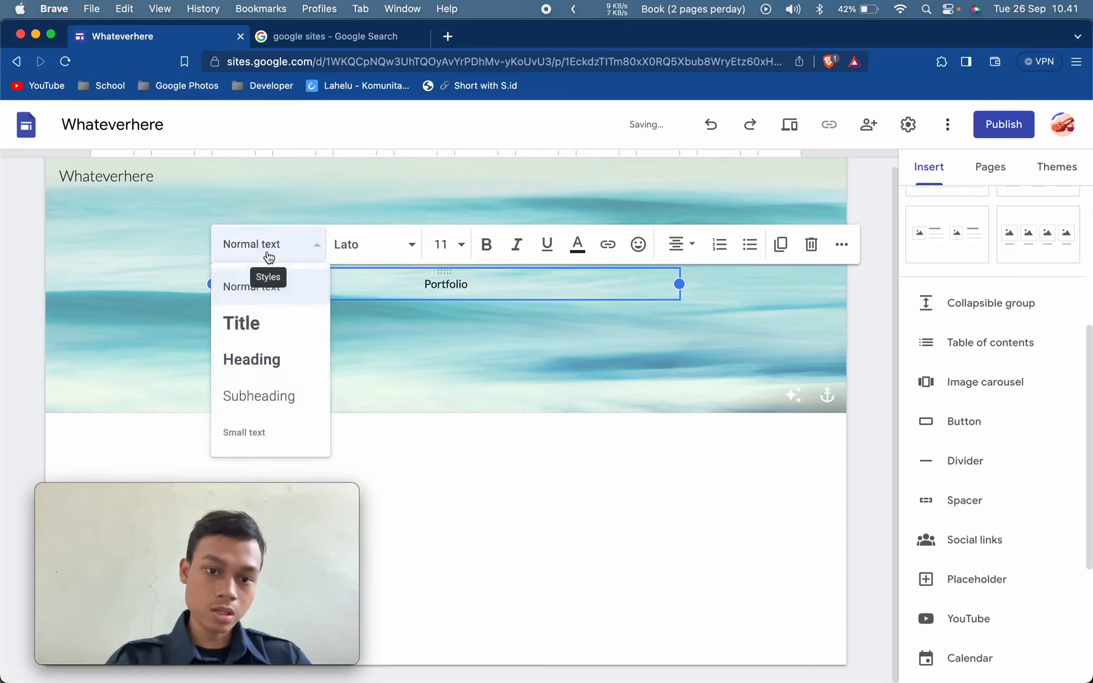
pyautogui.click(260, 323)
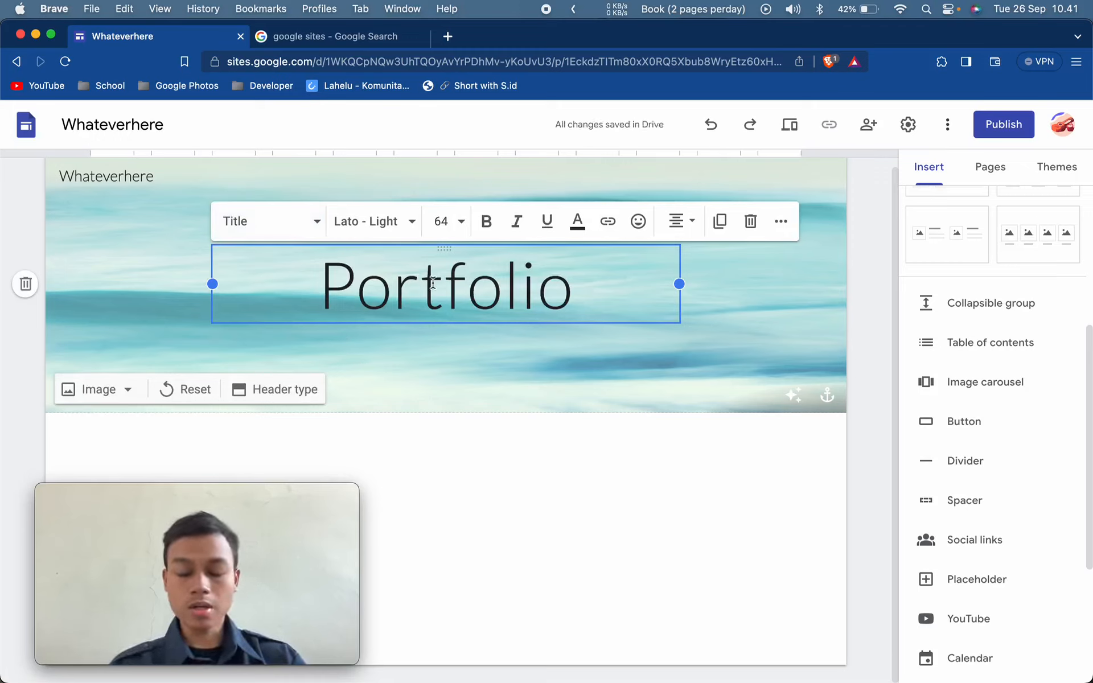
# Step: Set the Portfolio title's font size to 24
pyautogui.click(460, 221)
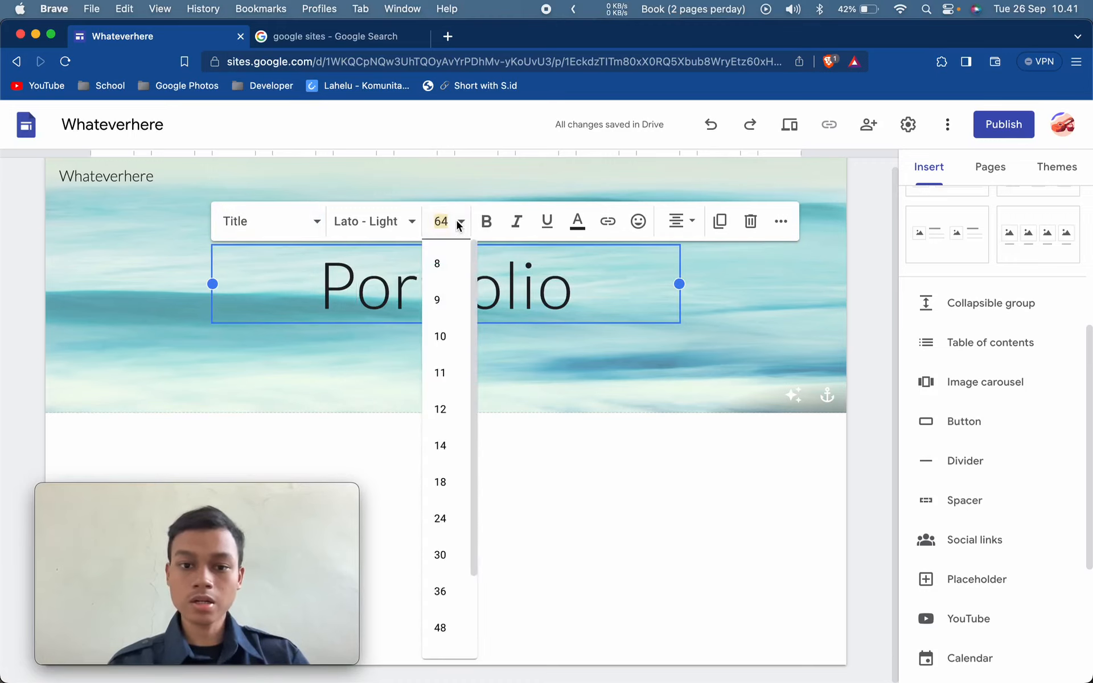
pyautogui.click(441, 482)
pyautogui.doubleClick(415, 264)
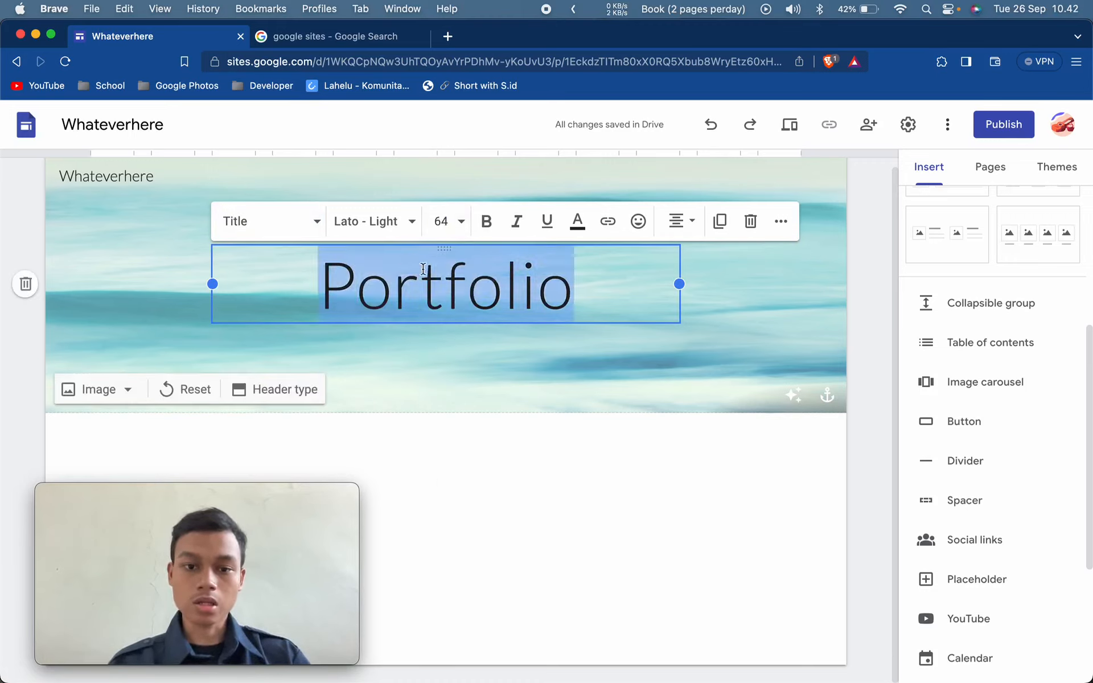
pyautogui.click(440, 222)
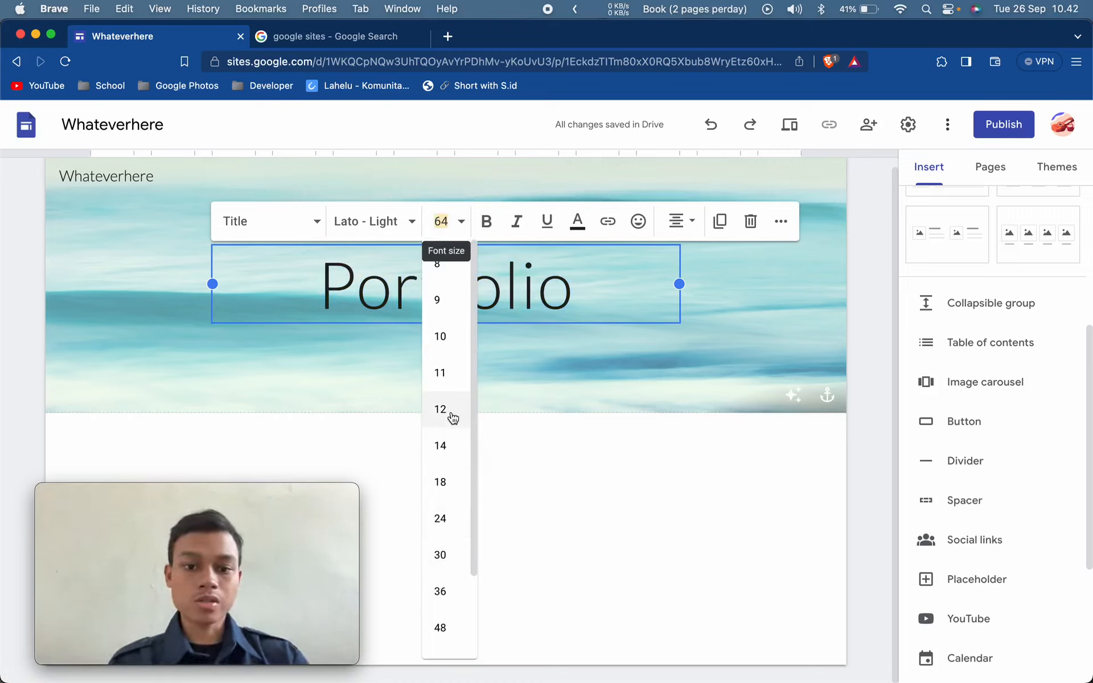
pyautogui.scroll(-3, 454, 546)
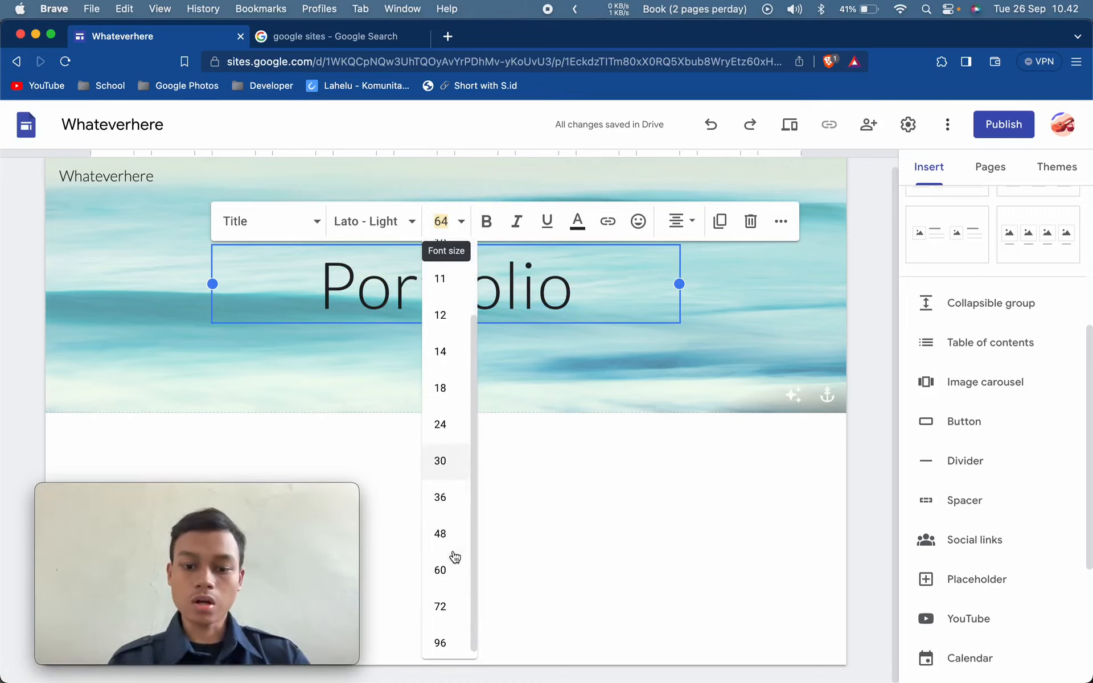
pyautogui.click(440, 429)
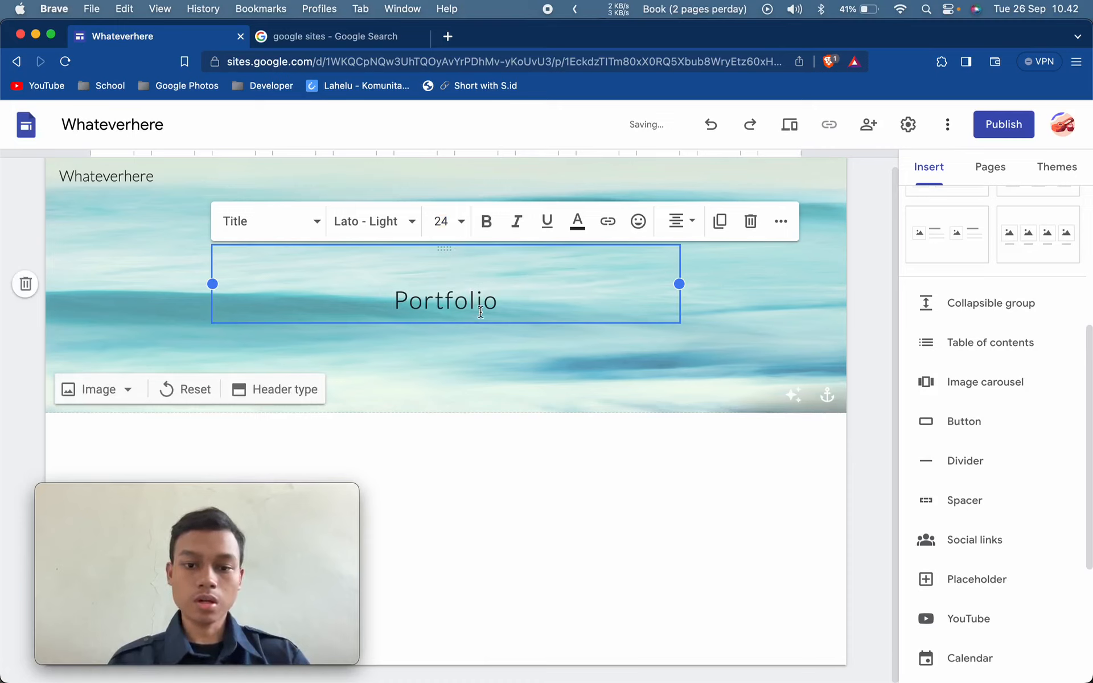
pyautogui.click(473, 358)
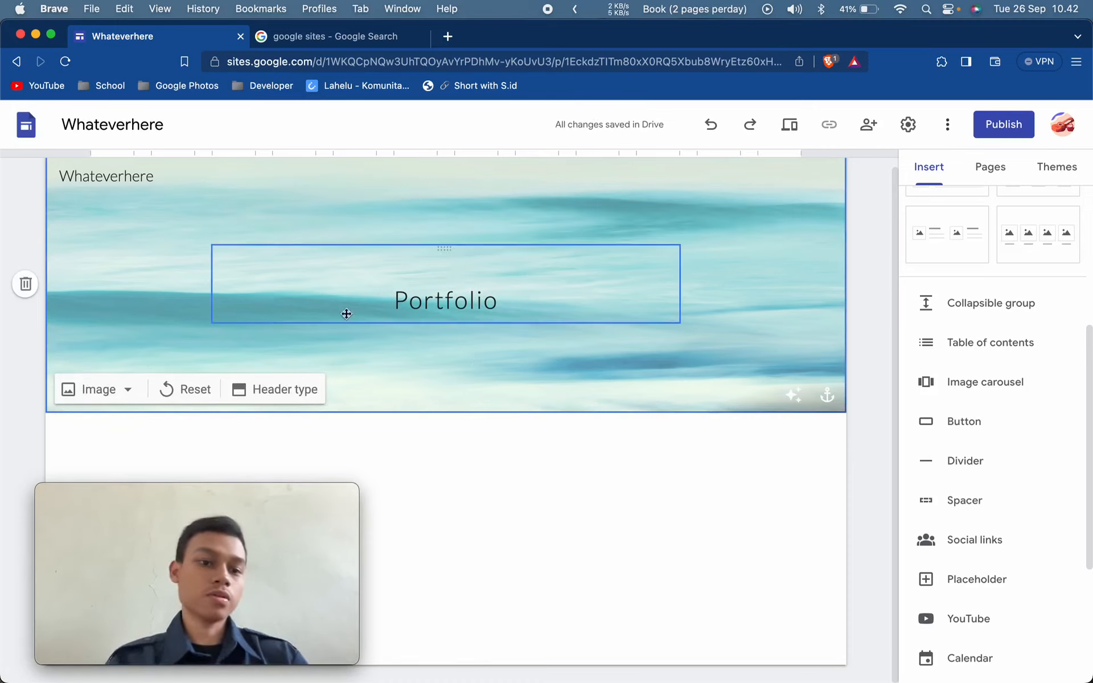
# Step: Start adding a logo beside the Whateverhere site name by opening the selection of existing images
pyautogui.click(134, 180)
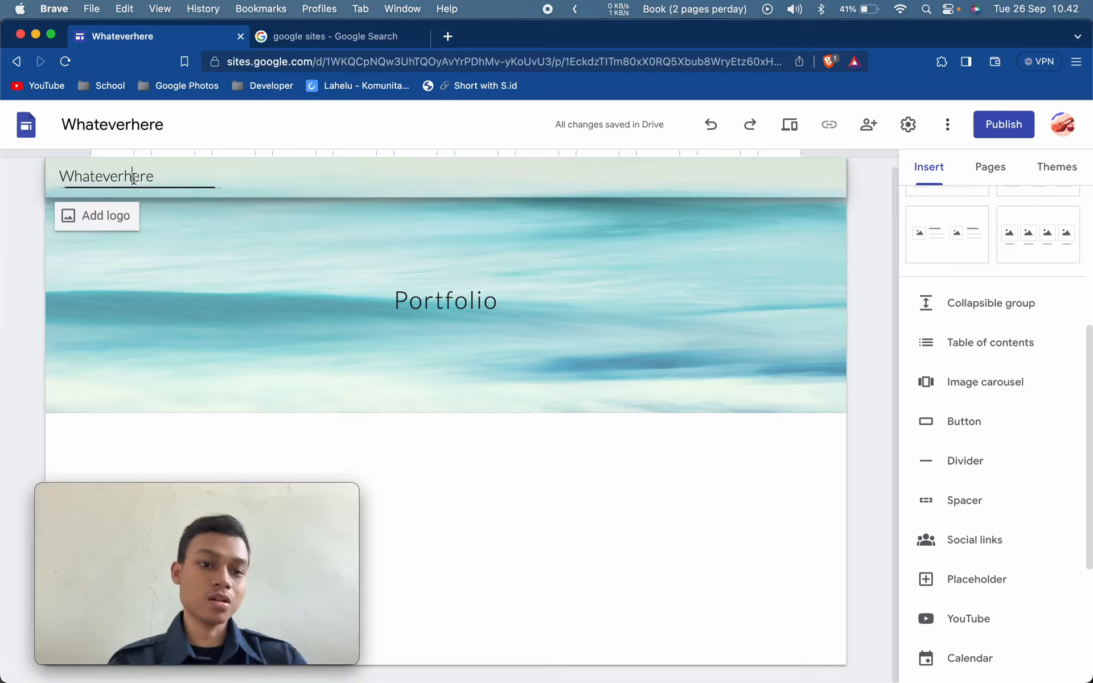
pyautogui.scroll(1, 204, 197)
pyautogui.click(194, 239)
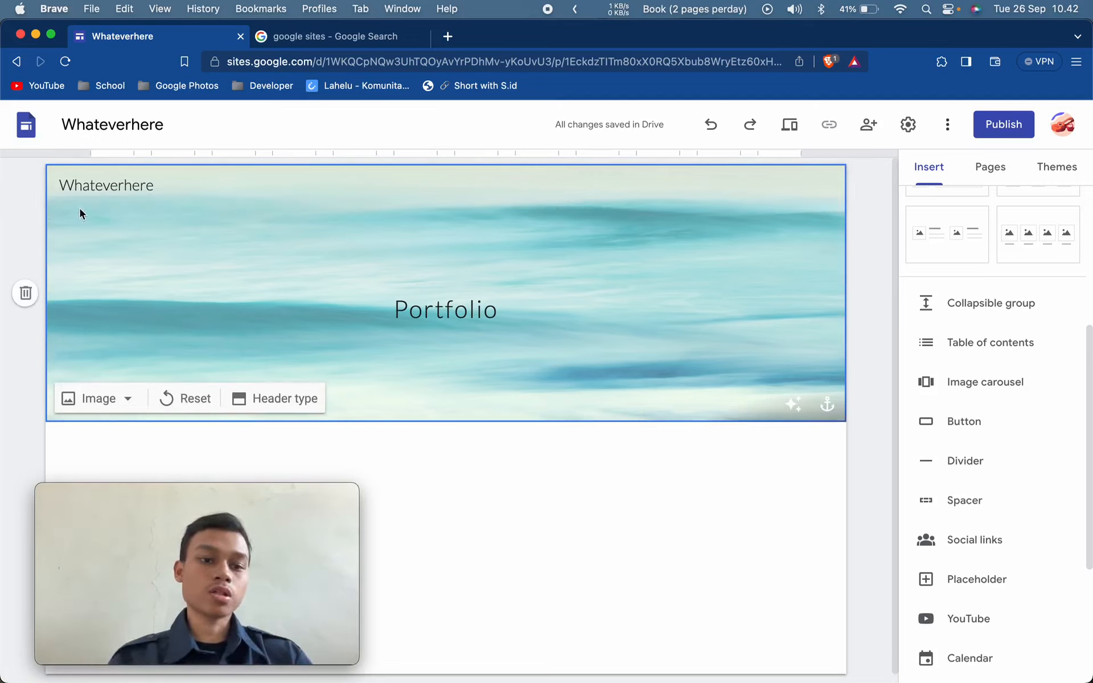
pyautogui.click(83, 216)
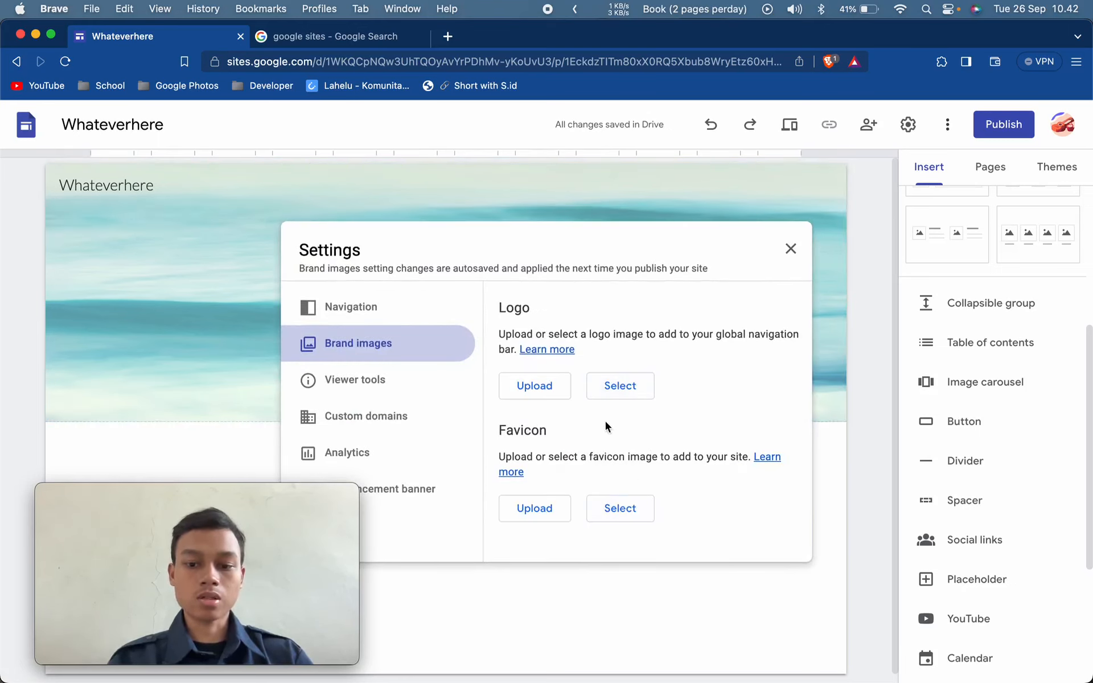
pyautogui.click(613, 379)
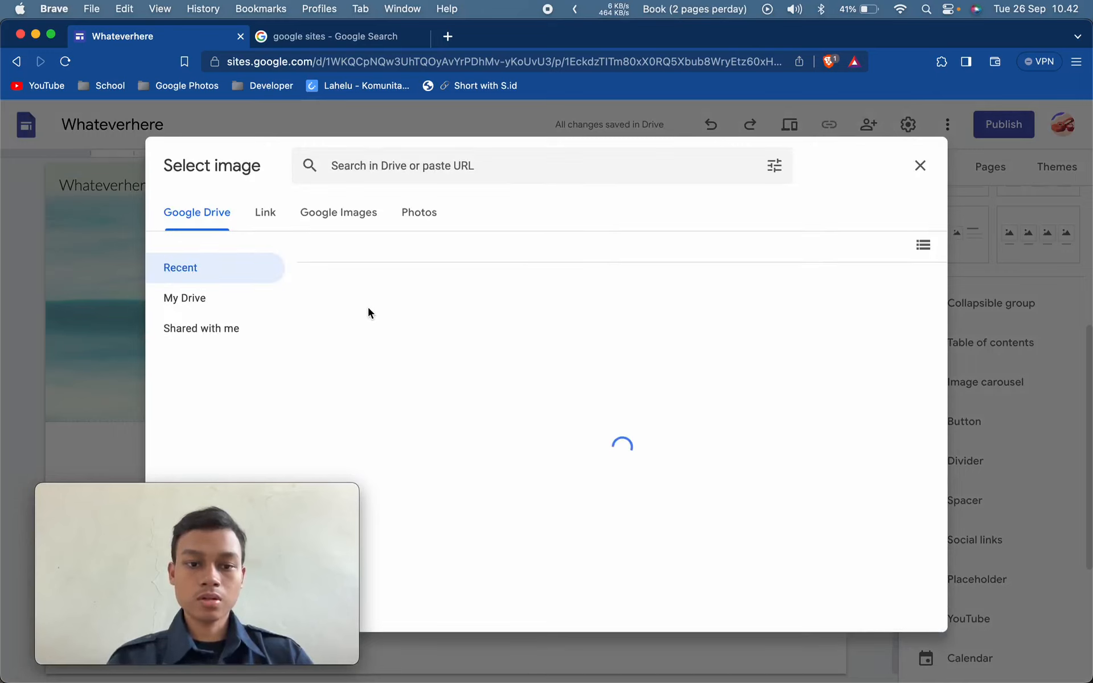
# Step: Search Google Images for "google" and insert the multicolored G as the site logo
pyautogui.click(341, 222)
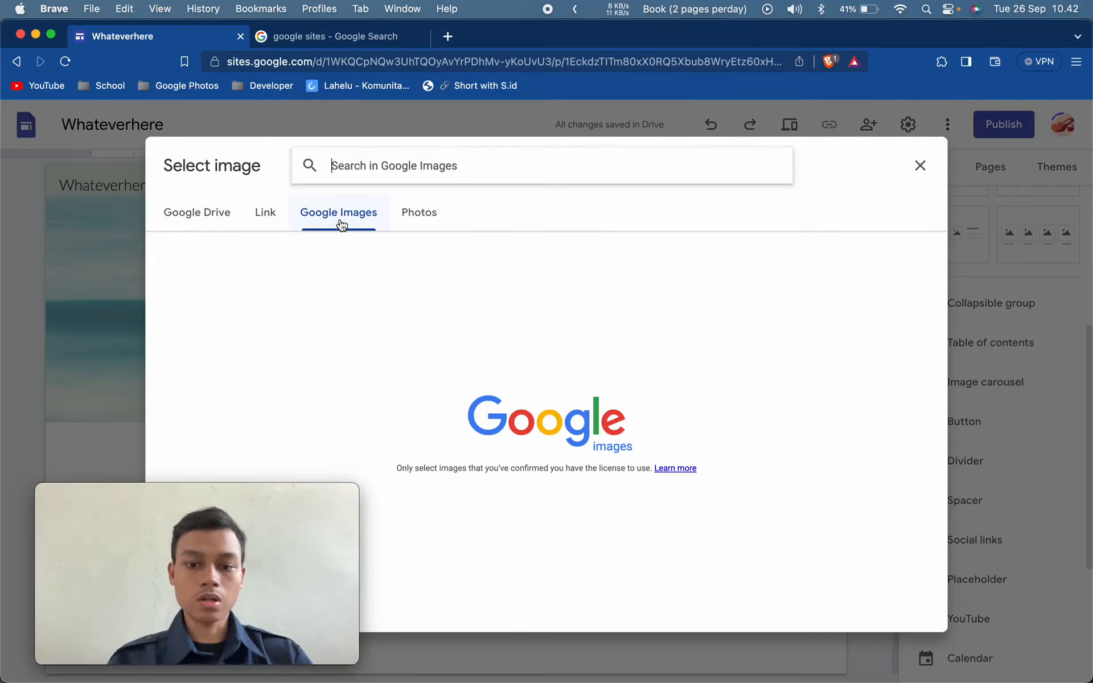
pyautogui.click(397, 212)
pyautogui.click(361, 211)
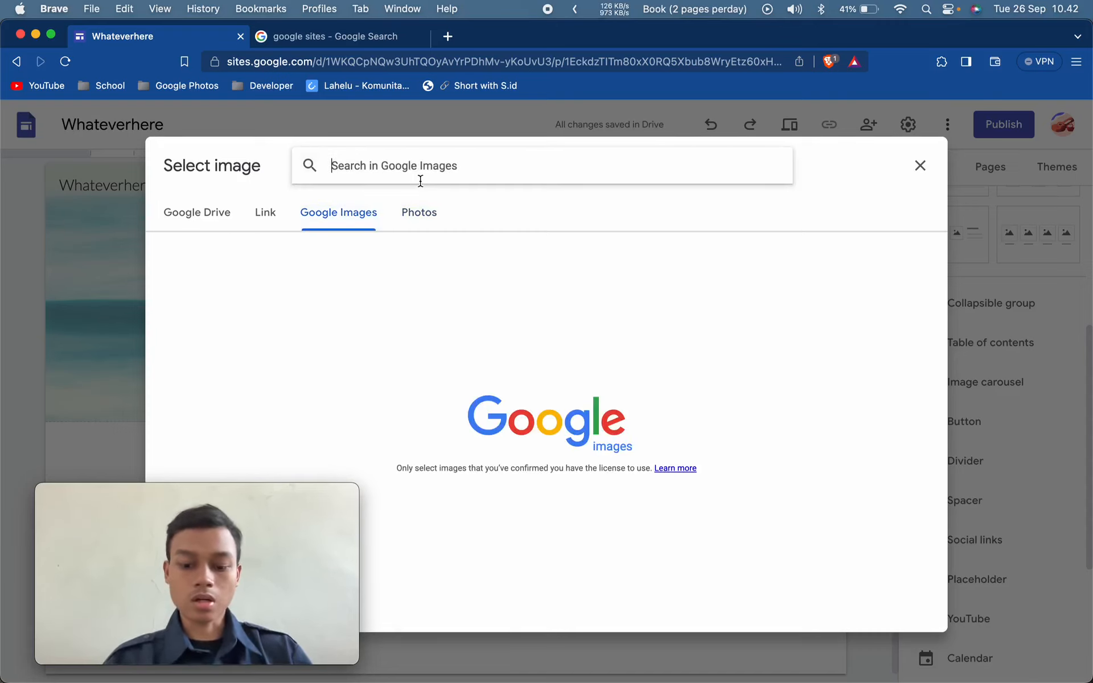
pyautogui.write('google')
pyautogui.press('Return')
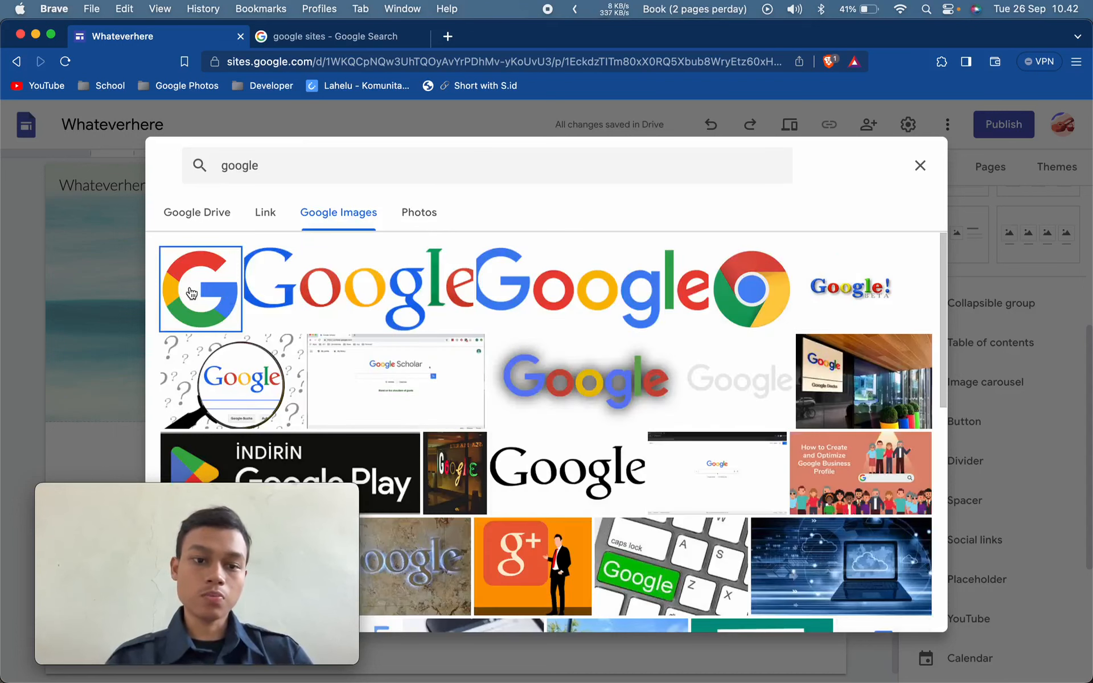
pyautogui.click(192, 294)
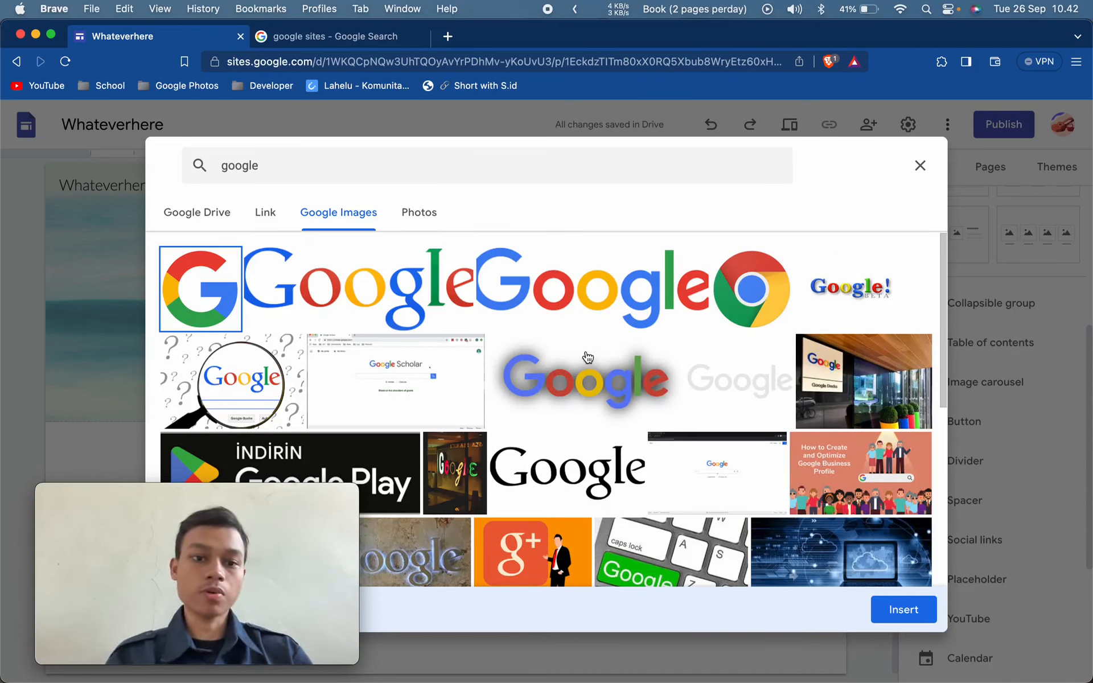
pyautogui.click(895, 614)
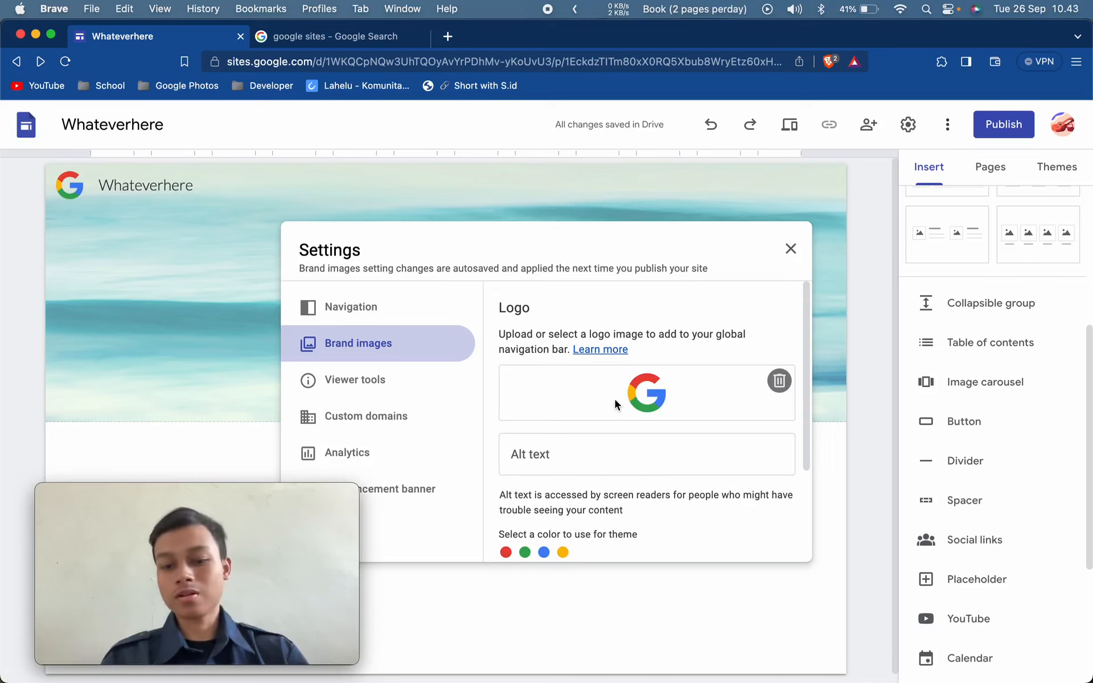
# Step: Apply blue from the logo's suggested colors as the site theme color, leaving the alt text empty
pyautogui.scroll(-3, 614, 398)
pyautogui.scroll(3, 679, 481)
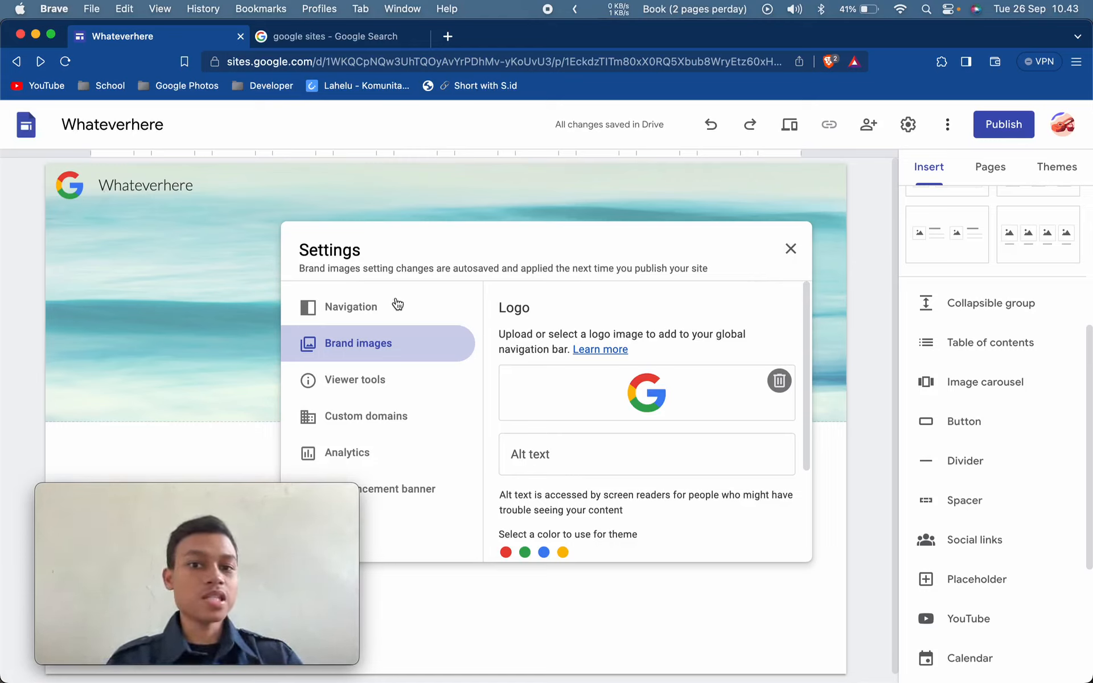
pyautogui.scroll(-1, 509, 443)
pyautogui.click(509, 439)
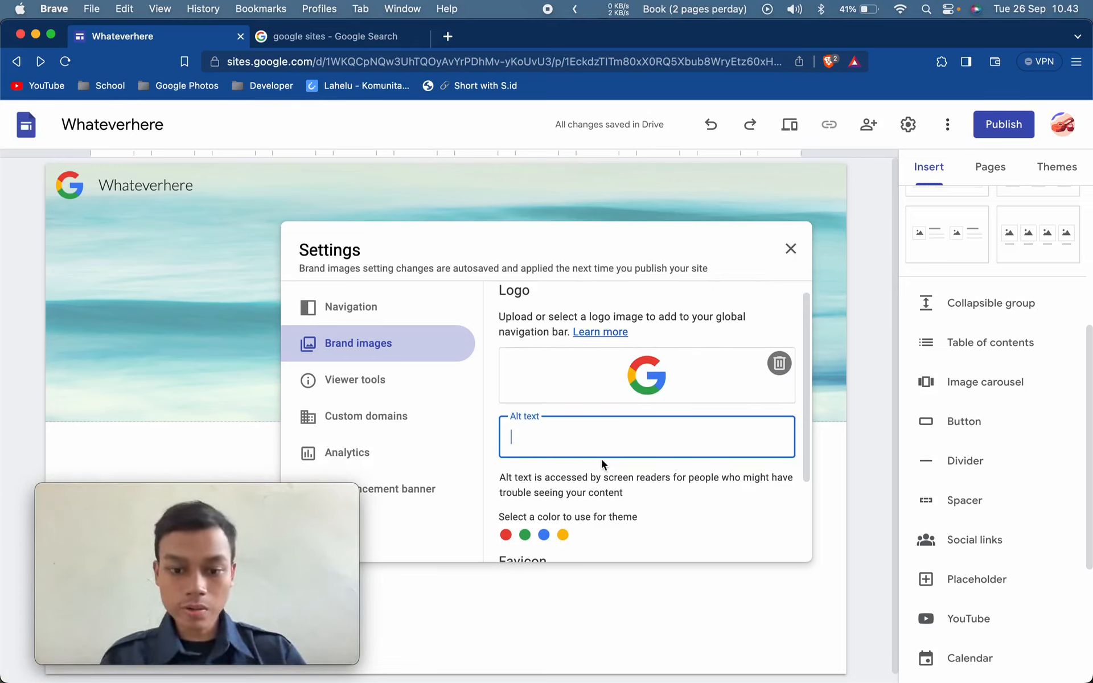
pyautogui.scroll(-4, 601, 459)
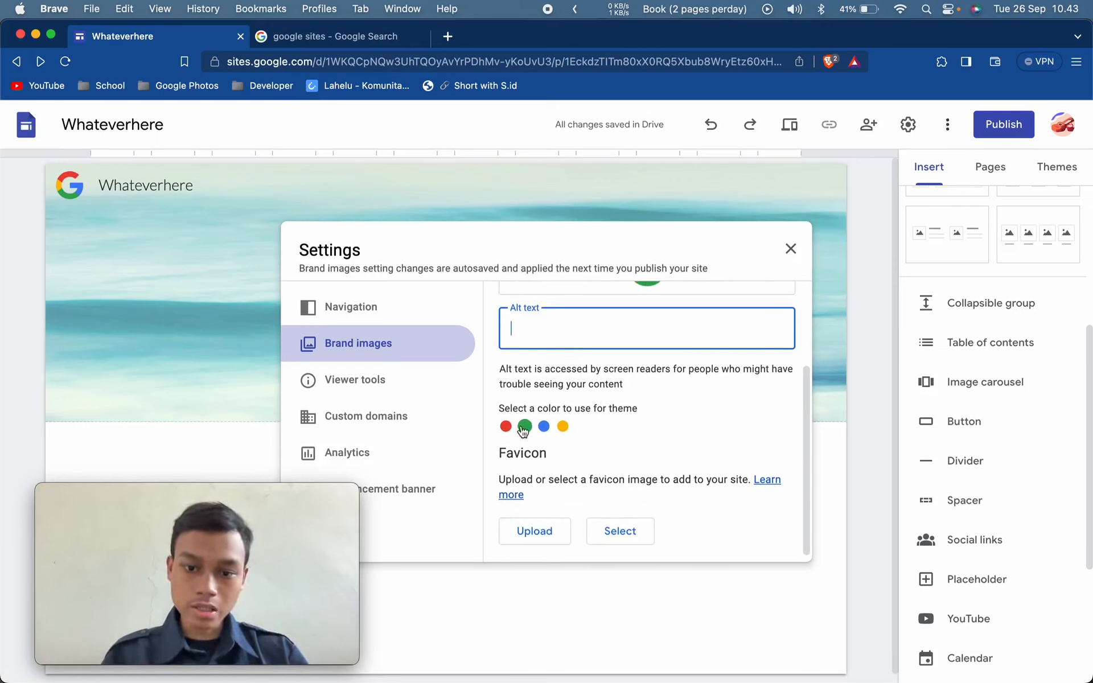
pyautogui.scroll(2, 615, 421)
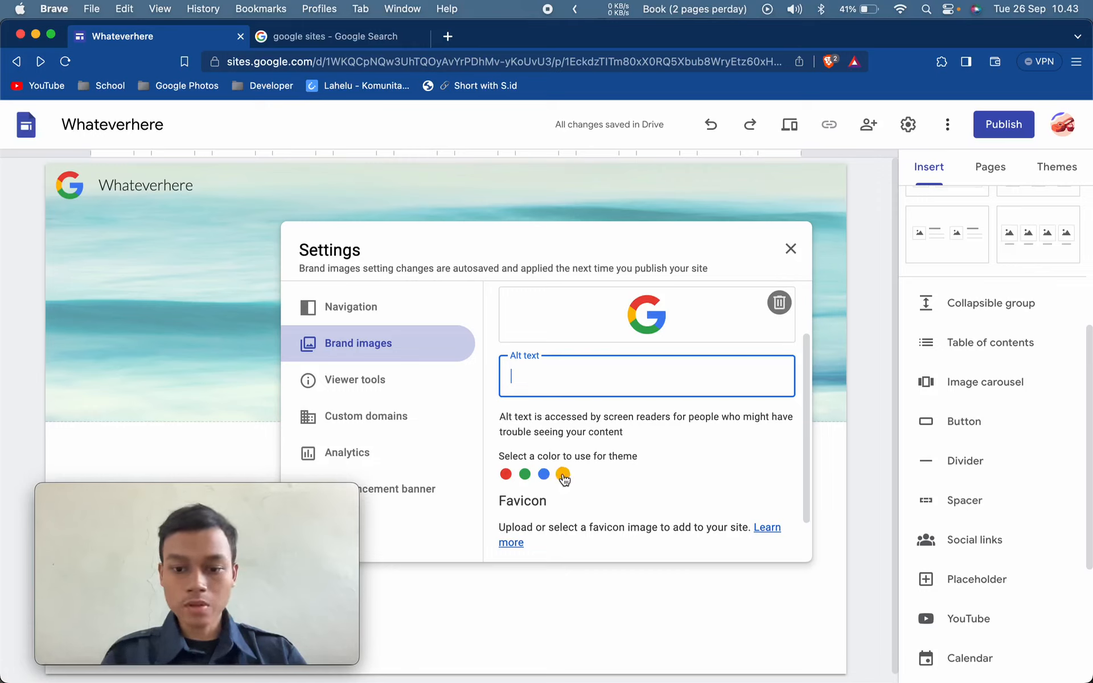
pyautogui.click(546, 477)
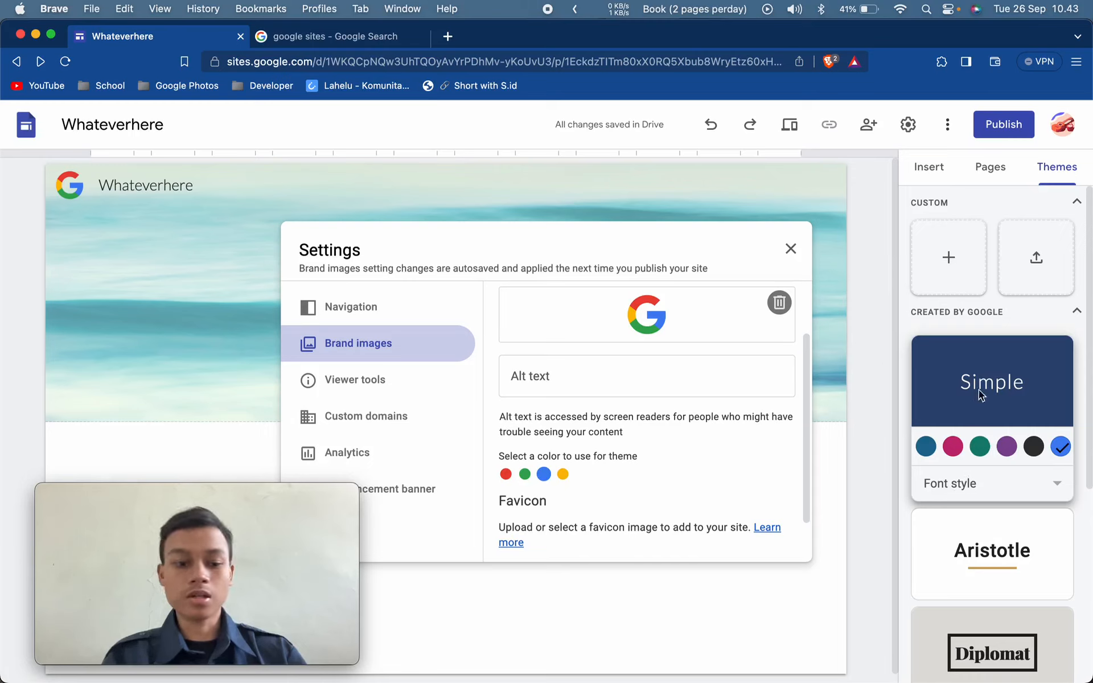
# Step: Review the Viewer tools, Custom domains, Analytics, Announcement banner and Navigation settings, and close the site settings
pyautogui.click(391, 391)
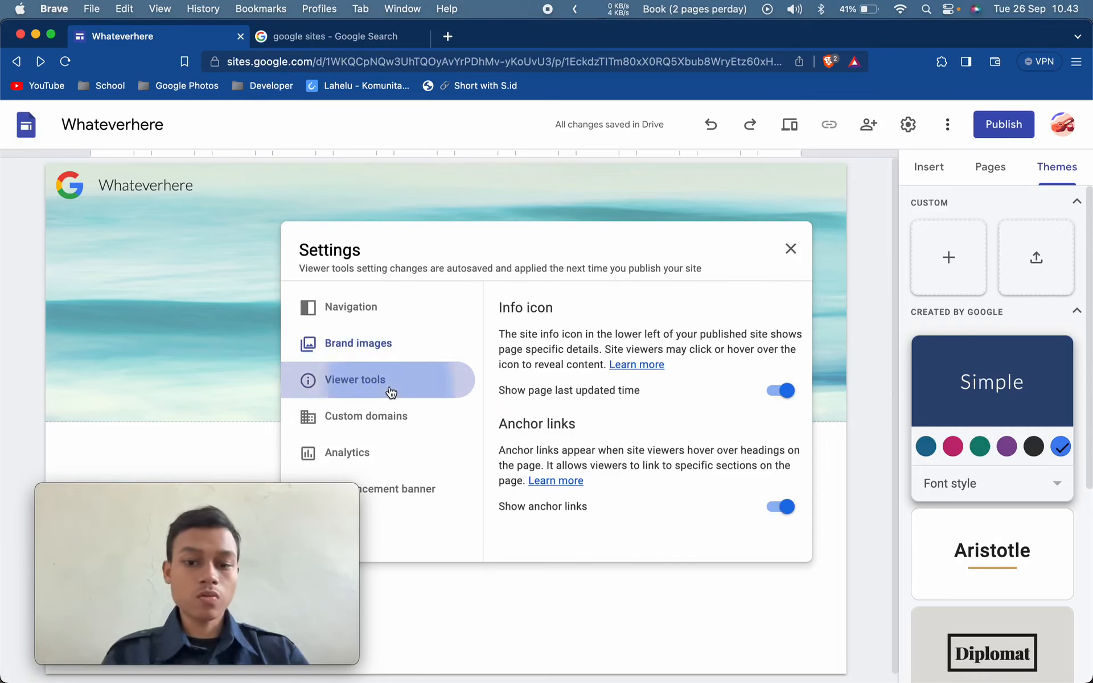
pyautogui.click(395, 419)
pyautogui.click(404, 466)
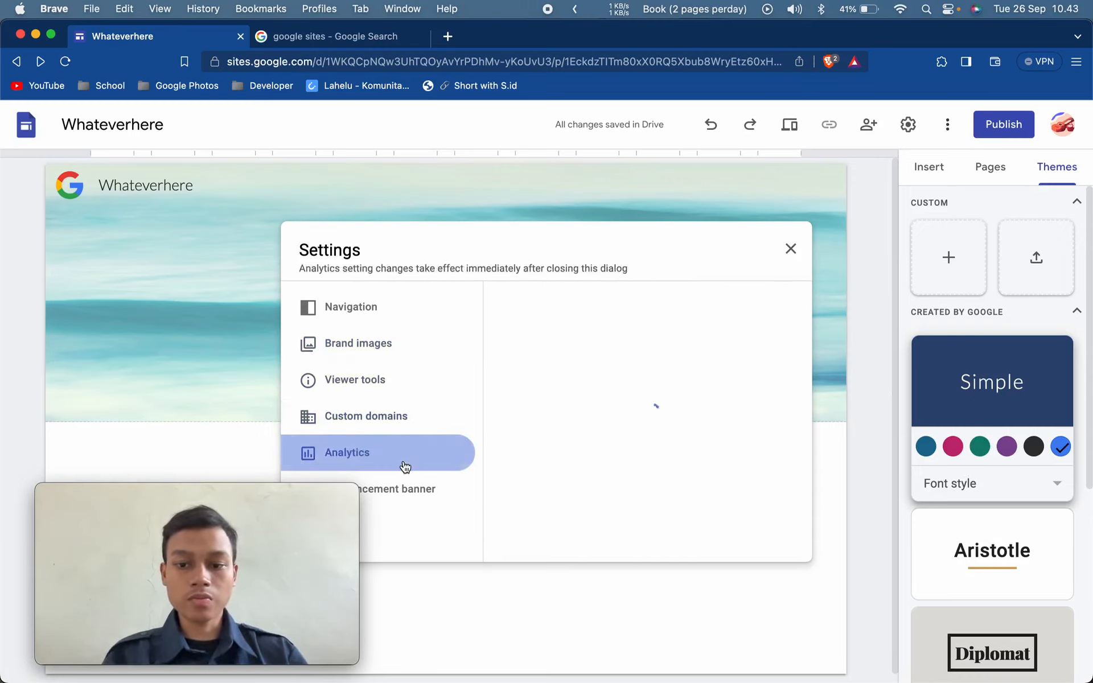
pyautogui.click(419, 490)
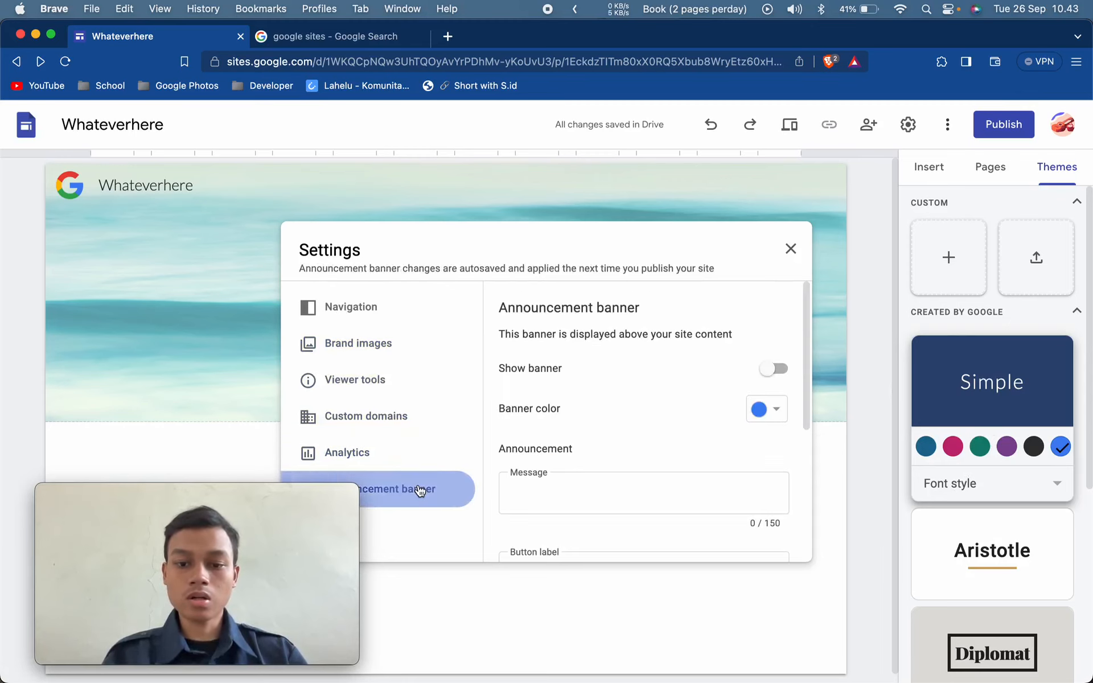
pyautogui.click(404, 315)
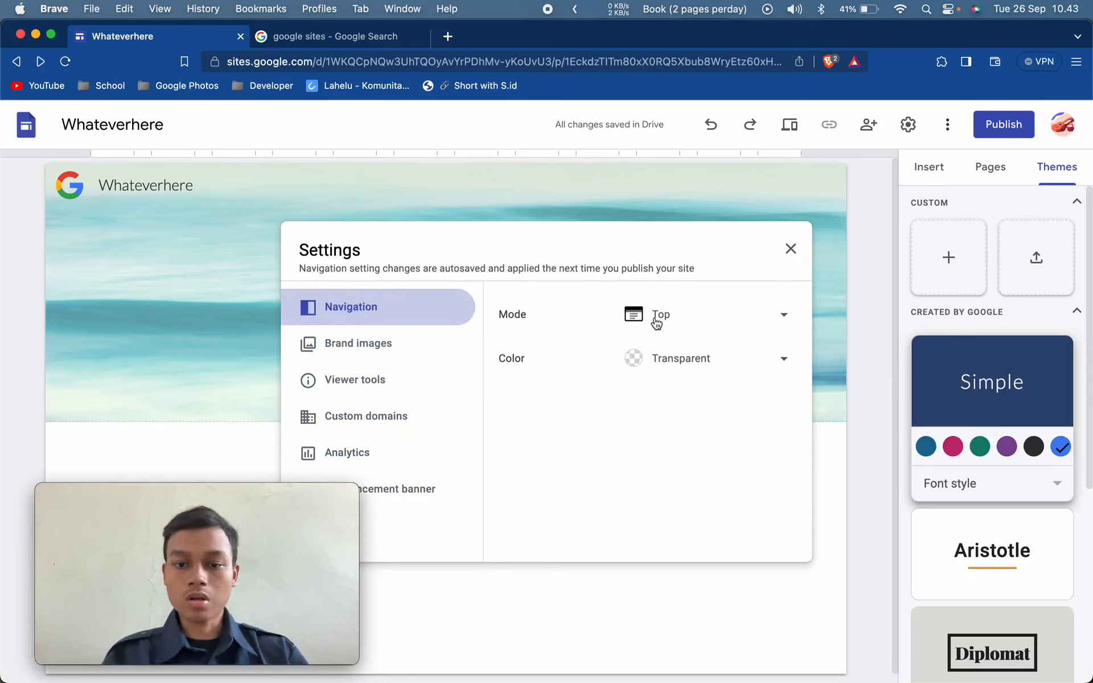
pyautogui.click(790, 250)
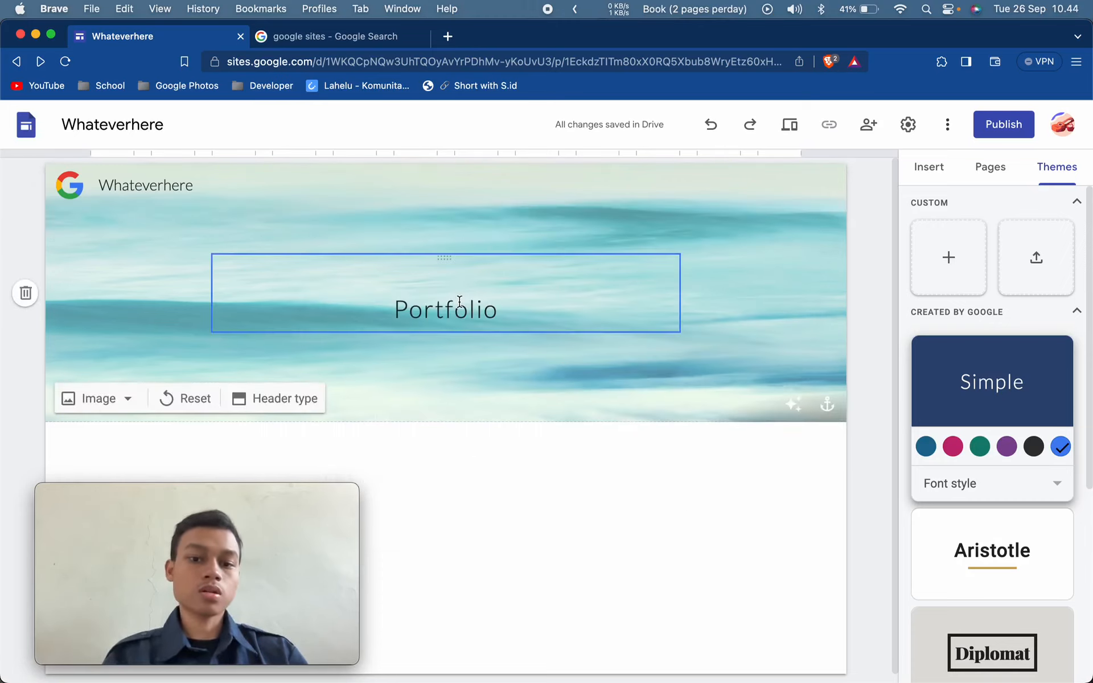
# Step: Keep the Title style on the Portfolio heading and enlarge its font size to 96
pyautogui.doubleClick(452, 259)
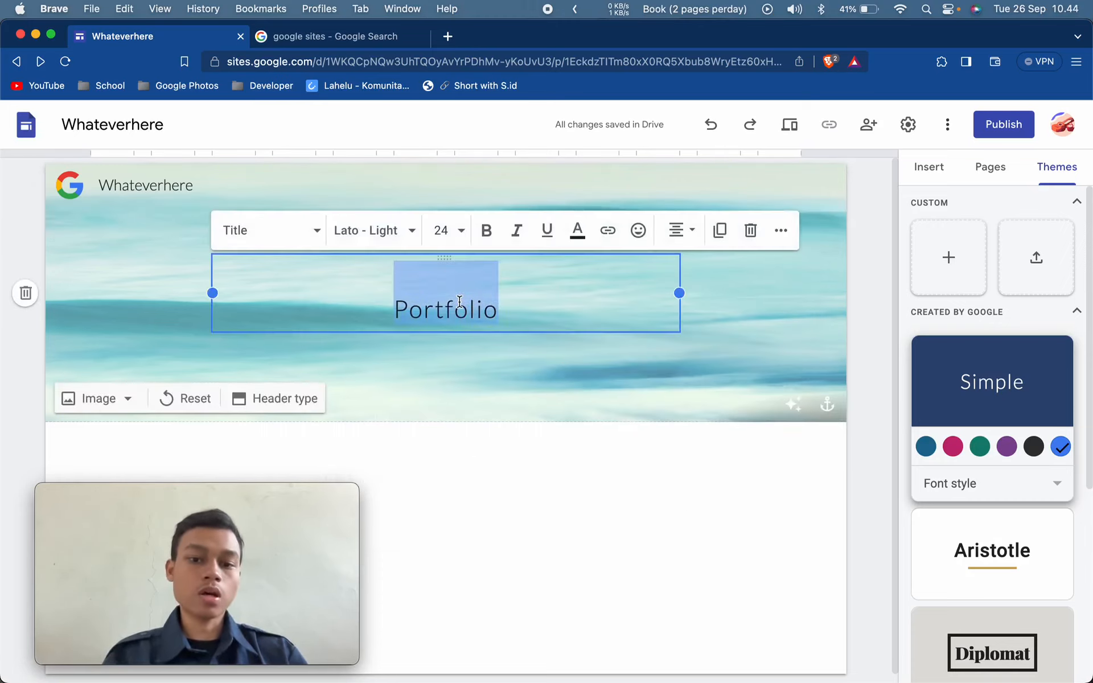
pyautogui.click(291, 227)
pyautogui.click(303, 310)
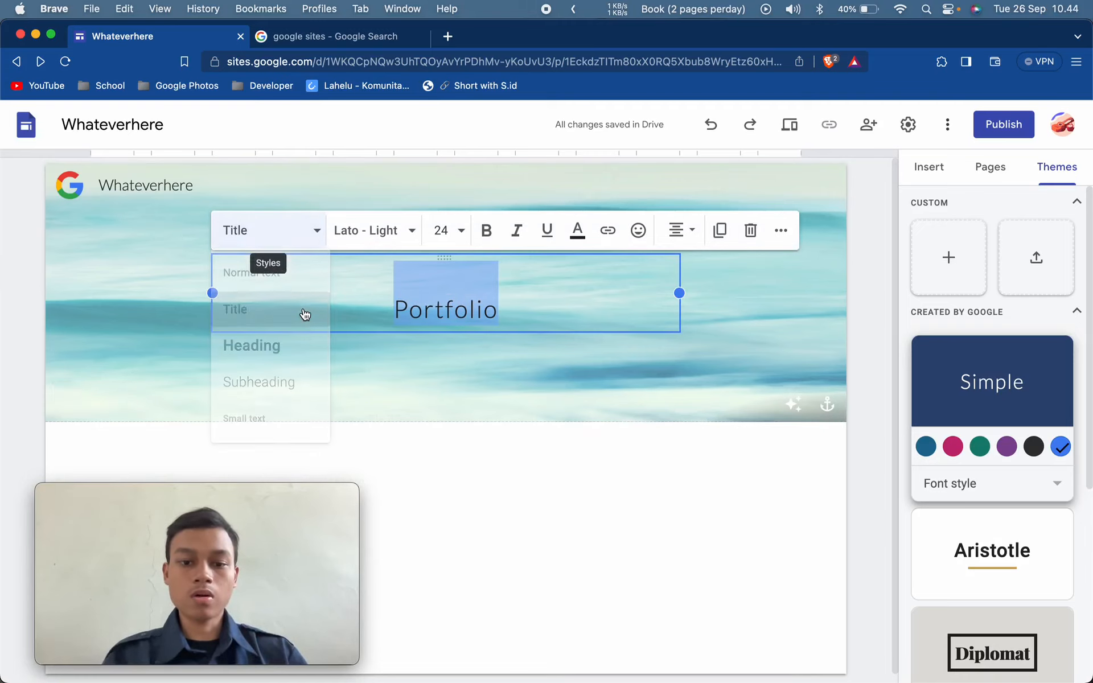
pyautogui.click(442, 230)
pyautogui.scroll(-2, 444, 596)
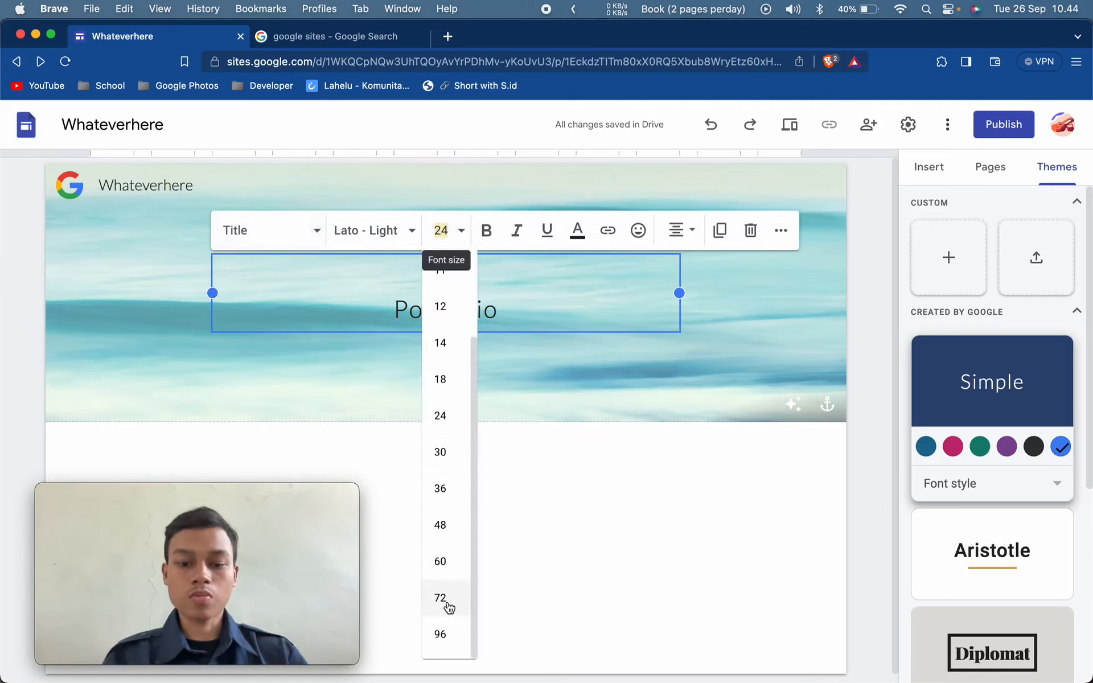
pyautogui.click(440, 632)
# Step: Set the Portfolio title's font size to 72 and deselect the title
pyautogui.click(442, 210)
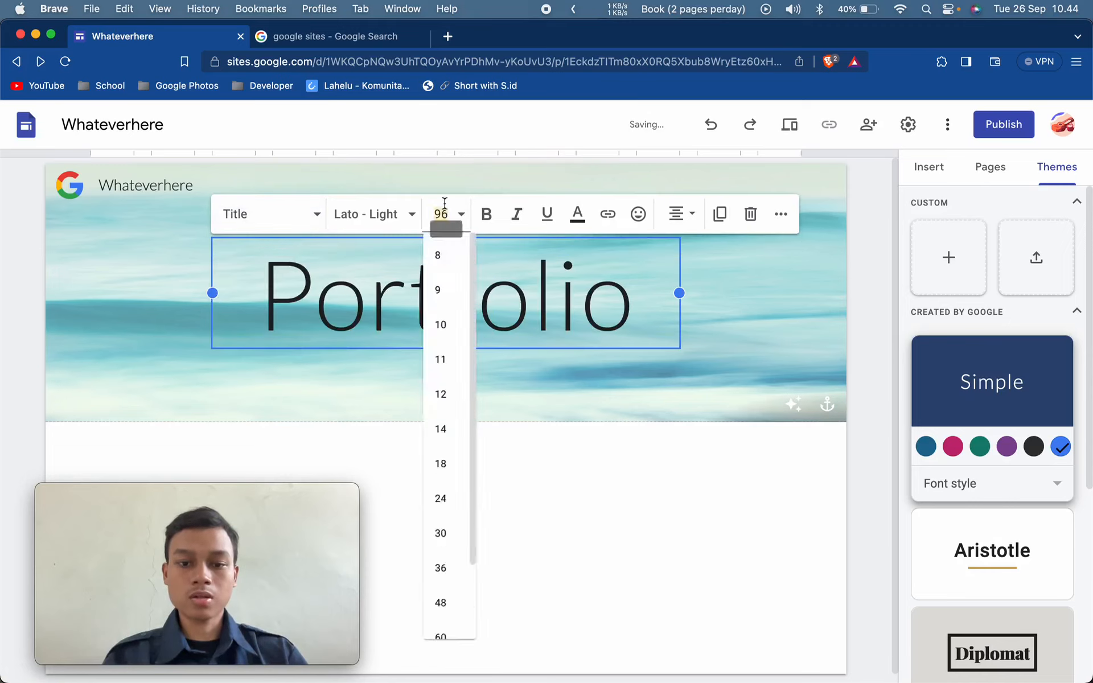
pyautogui.click(459, 221)
pyautogui.click(458, 220)
pyautogui.scroll(-3, 441, 620)
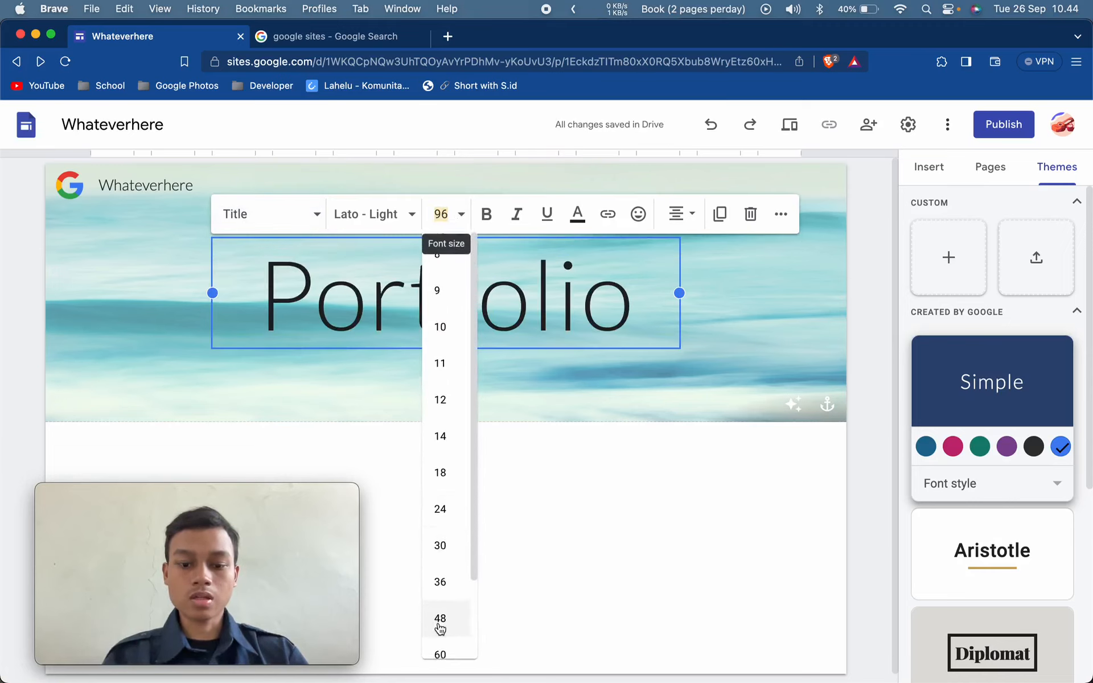
pyautogui.click(440, 594)
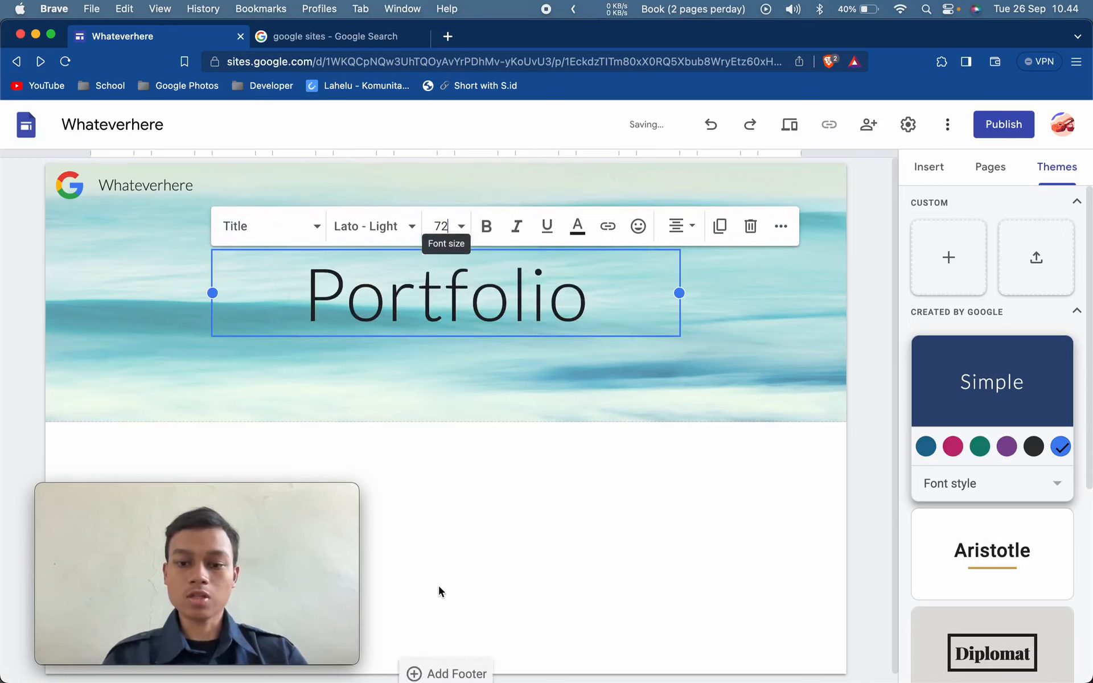
pyautogui.click(474, 402)
# Step: Insert the content block with one image beside a heading and text below the Portfolio header
pyautogui.scroll(-1, 547, 473)
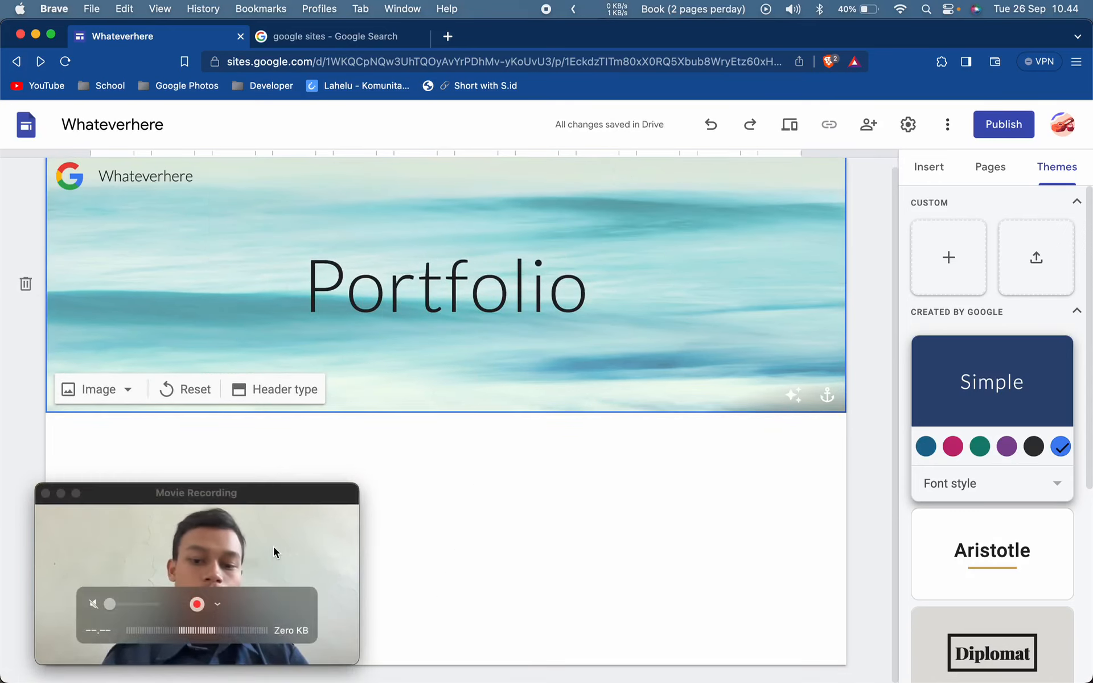
pyautogui.moveTo(273, 547); pyautogui.dragTo(247, 89)
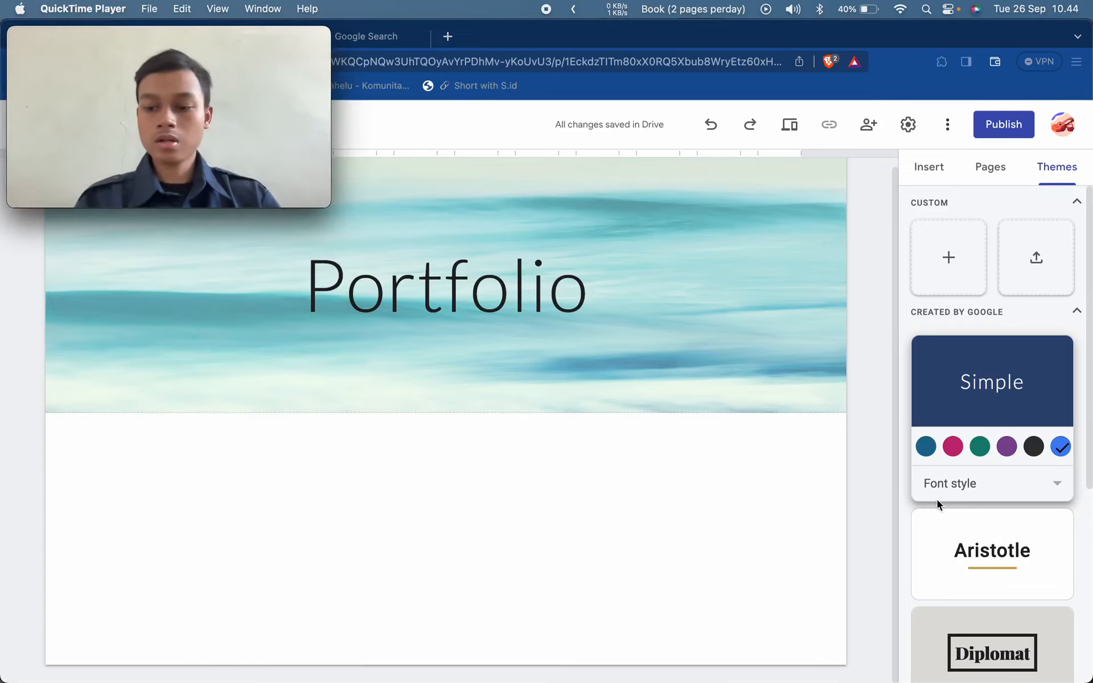
pyautogui.click(929, 170)
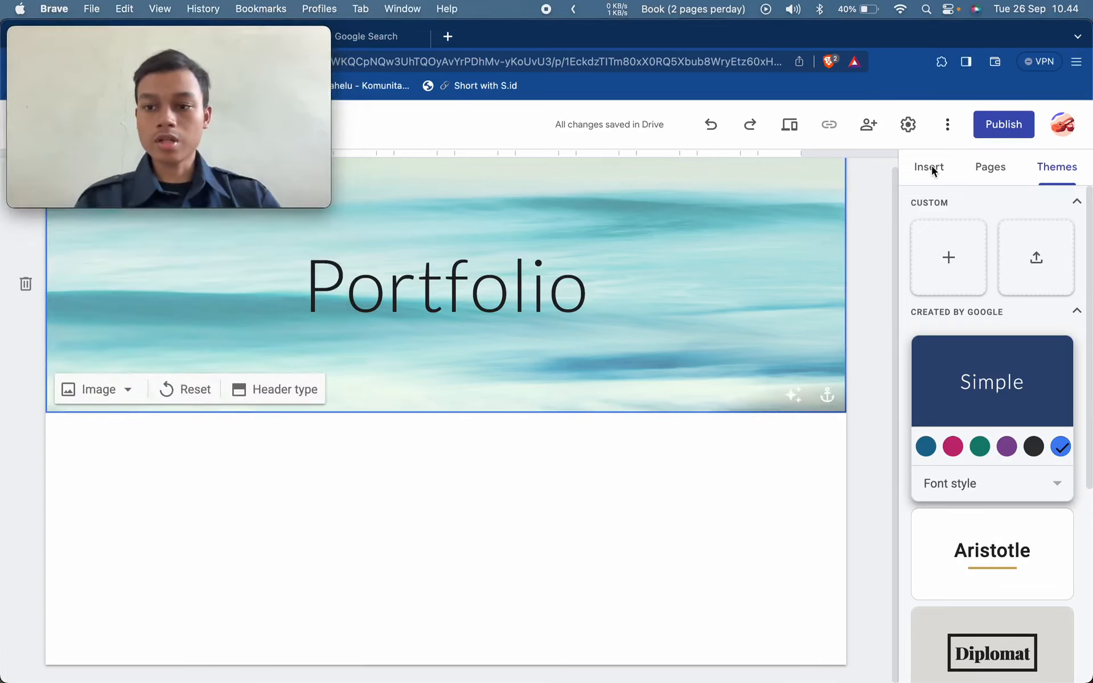
pyautogui.click(923, 171)
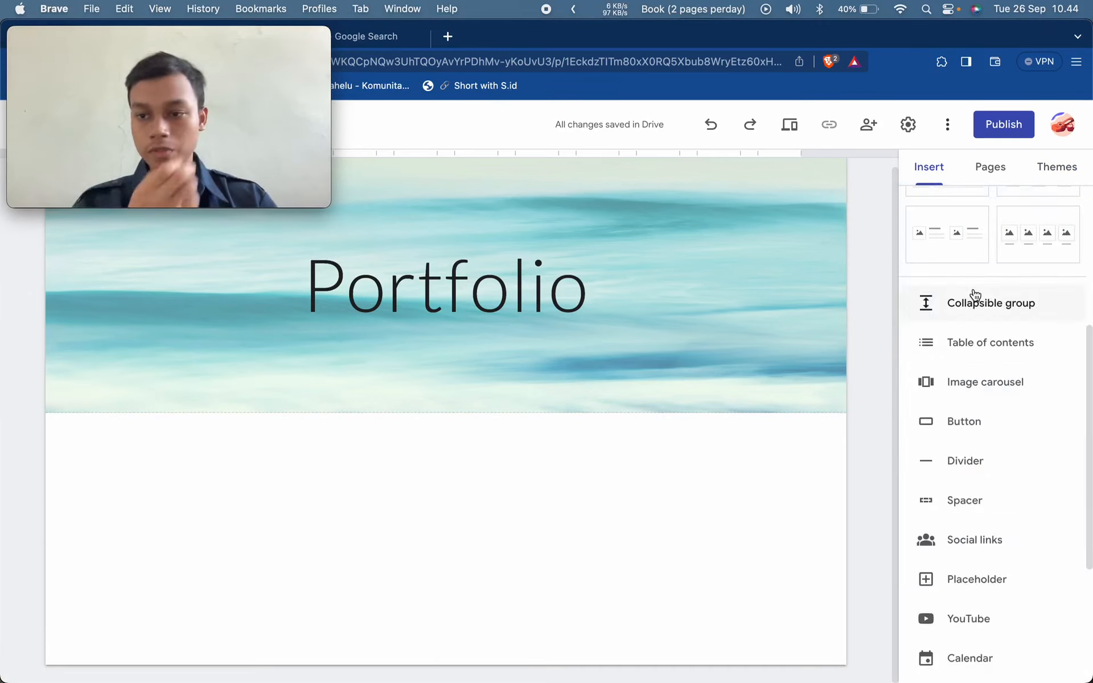
pyautogui.scroll(5, 972, 295)
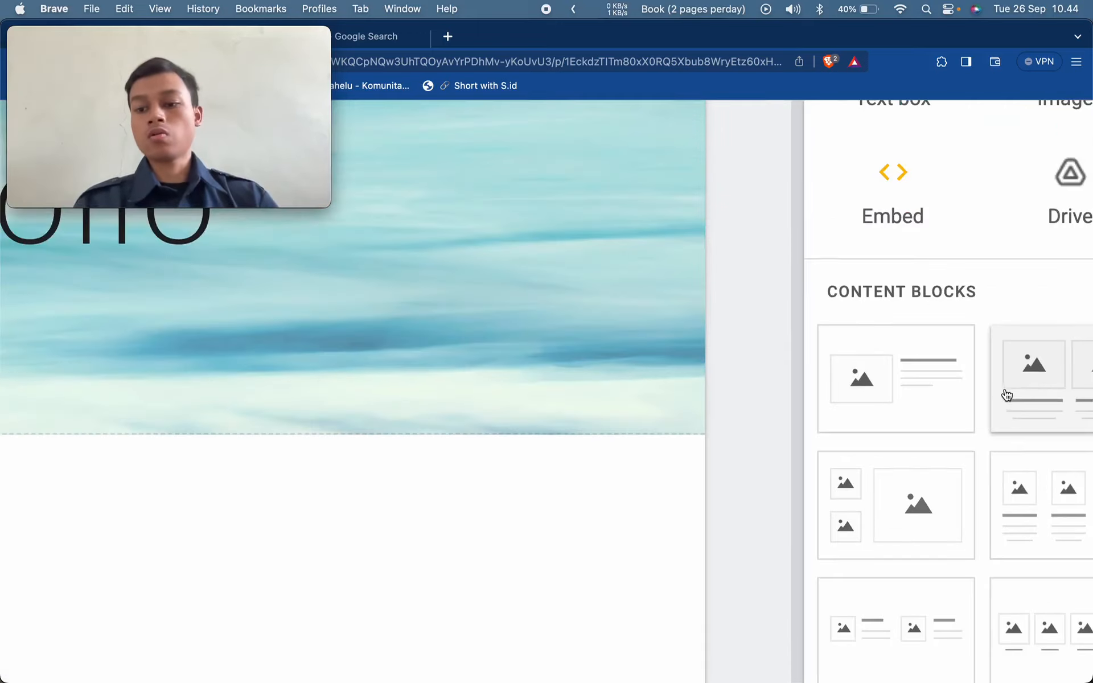
pyautogui.scroll(5, 996, 395)
pyautogui.scroll(-5, 1006, 395)
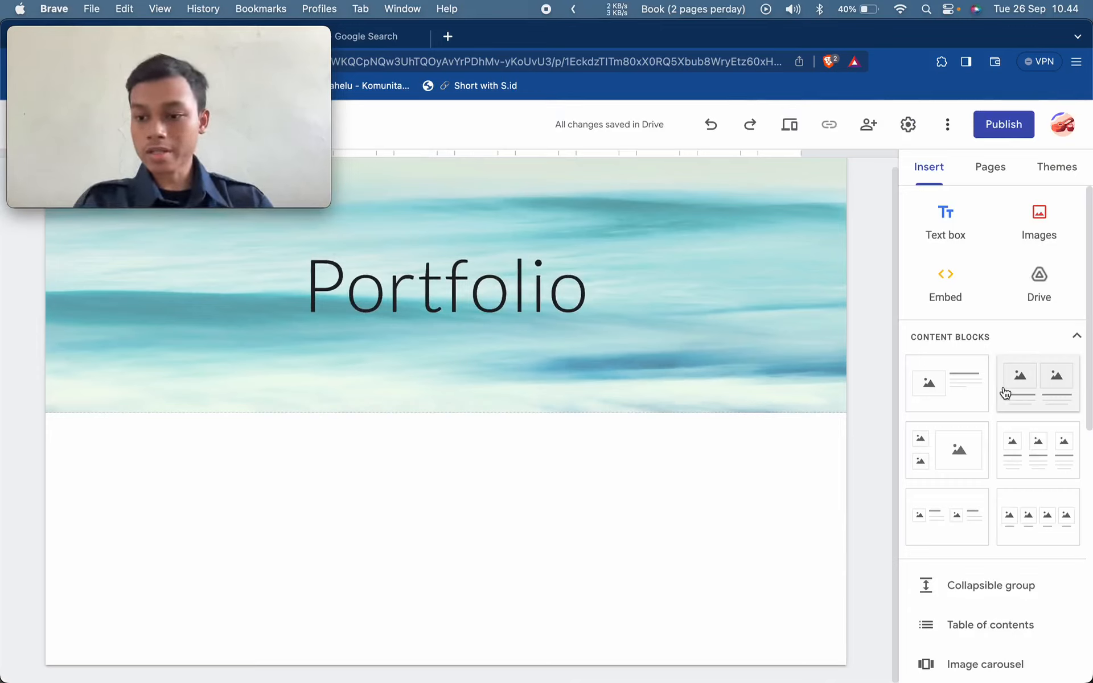
pyautogui.click(965, 384)
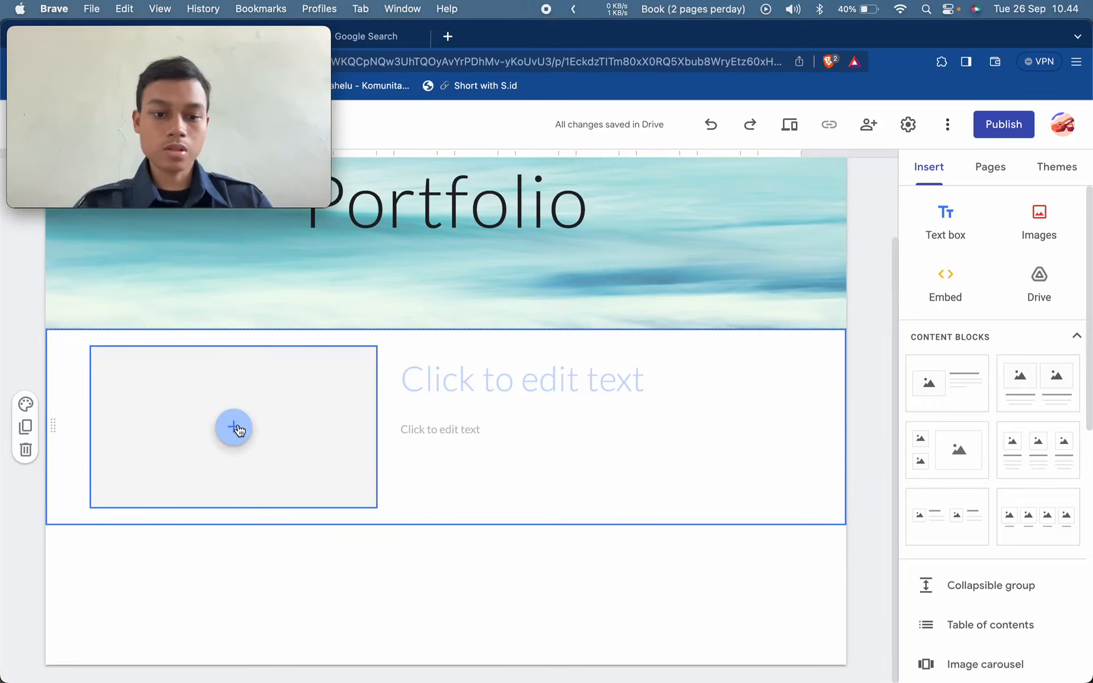
# Step: Fill the block's image placeholder with the first Google Images result for "beach"
pyautogui.click(236, 428)
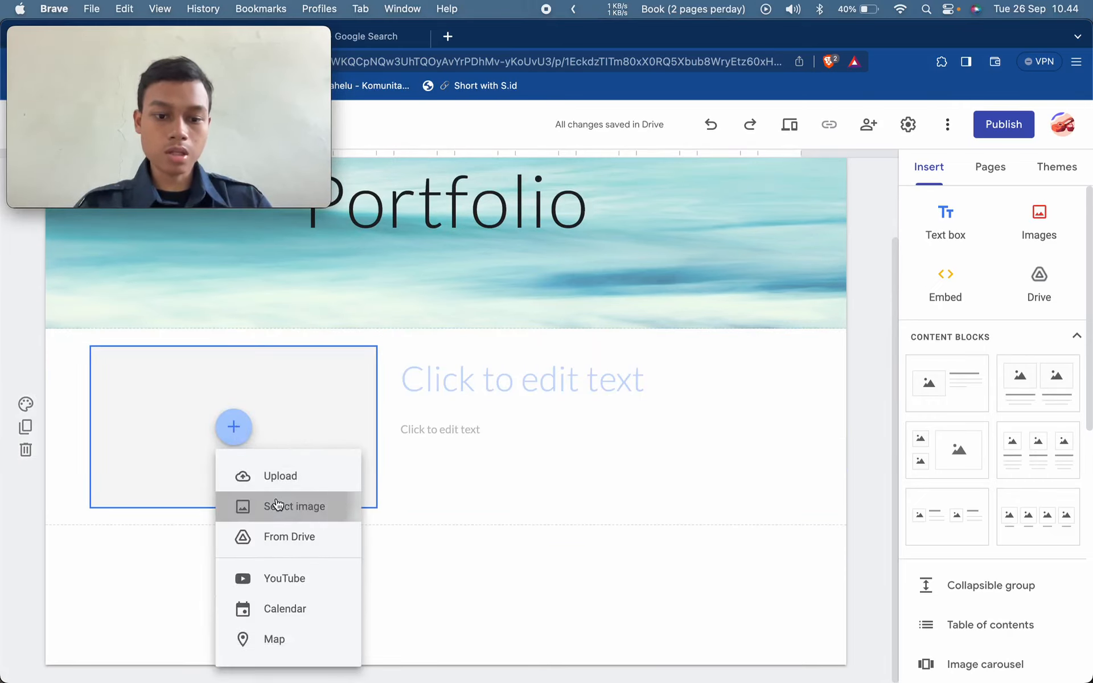
pyautogui.click(274, 504)
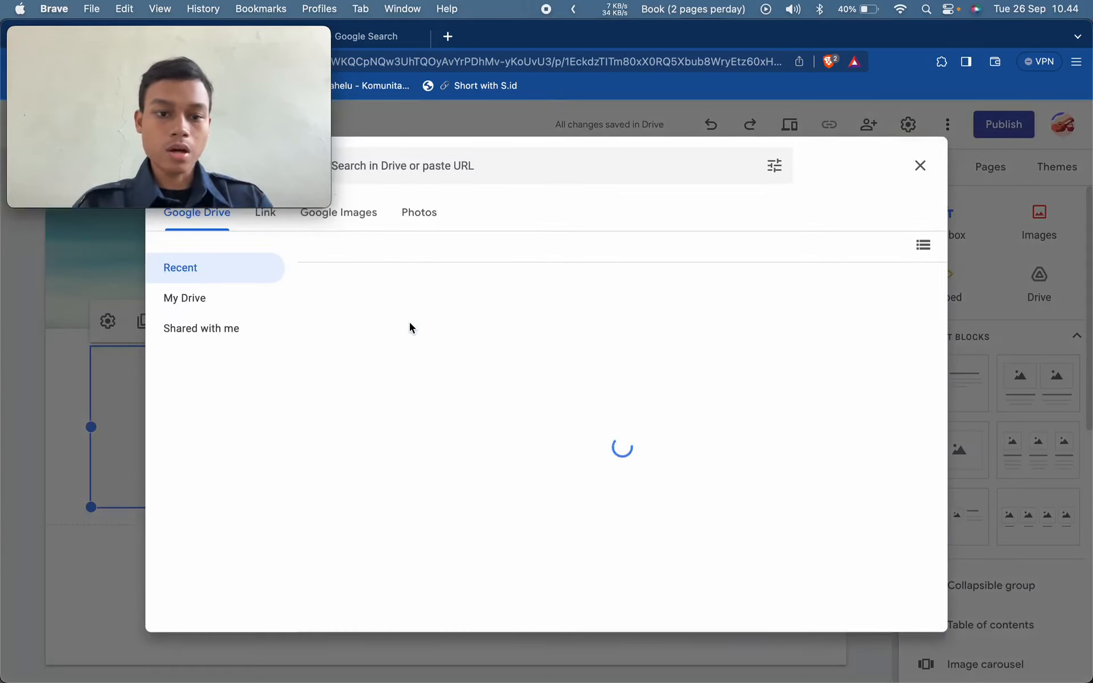
pyautogui.click(339, 213)
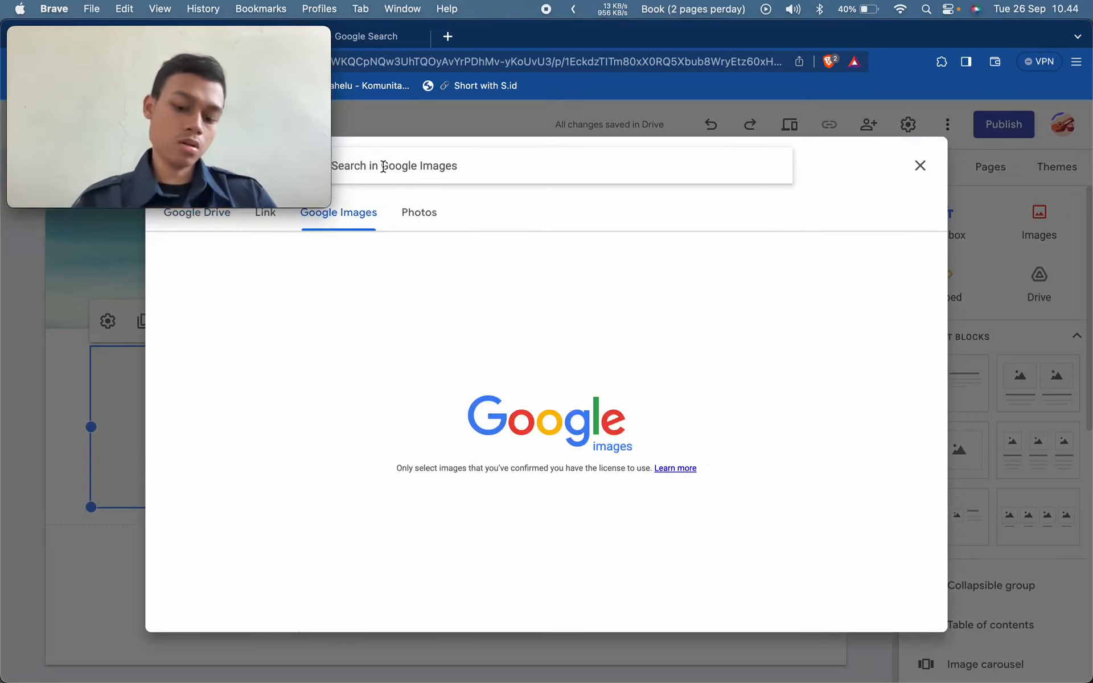
pyautogui.click(383, 166)
pyautogui.write('beach')
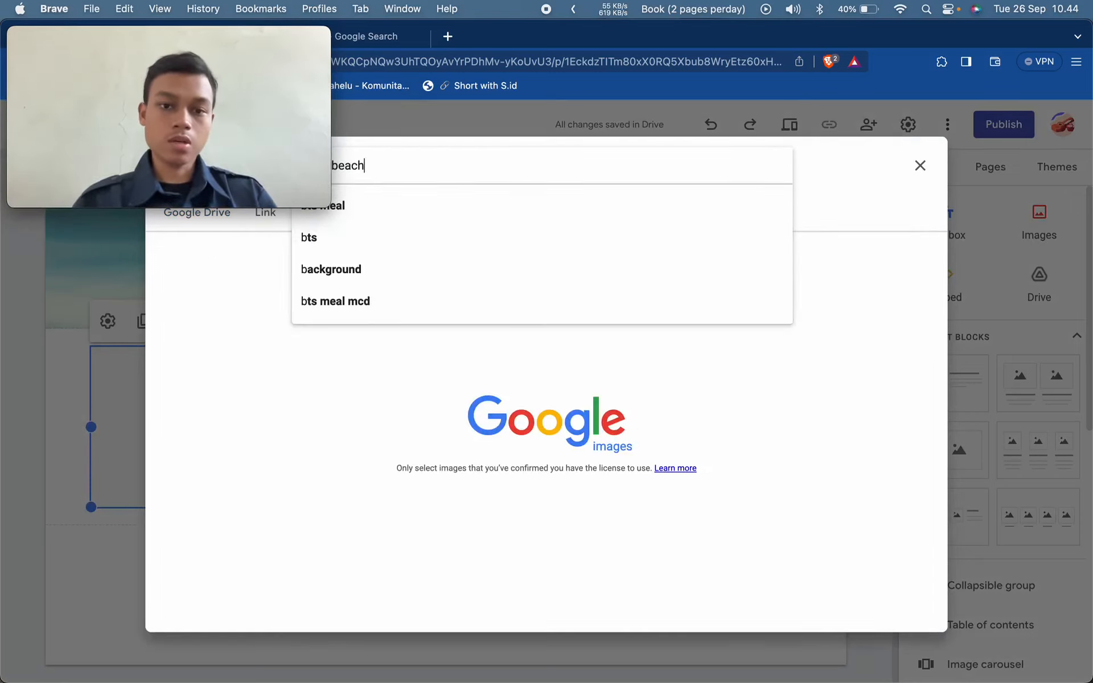
pyautogui.press('Return')
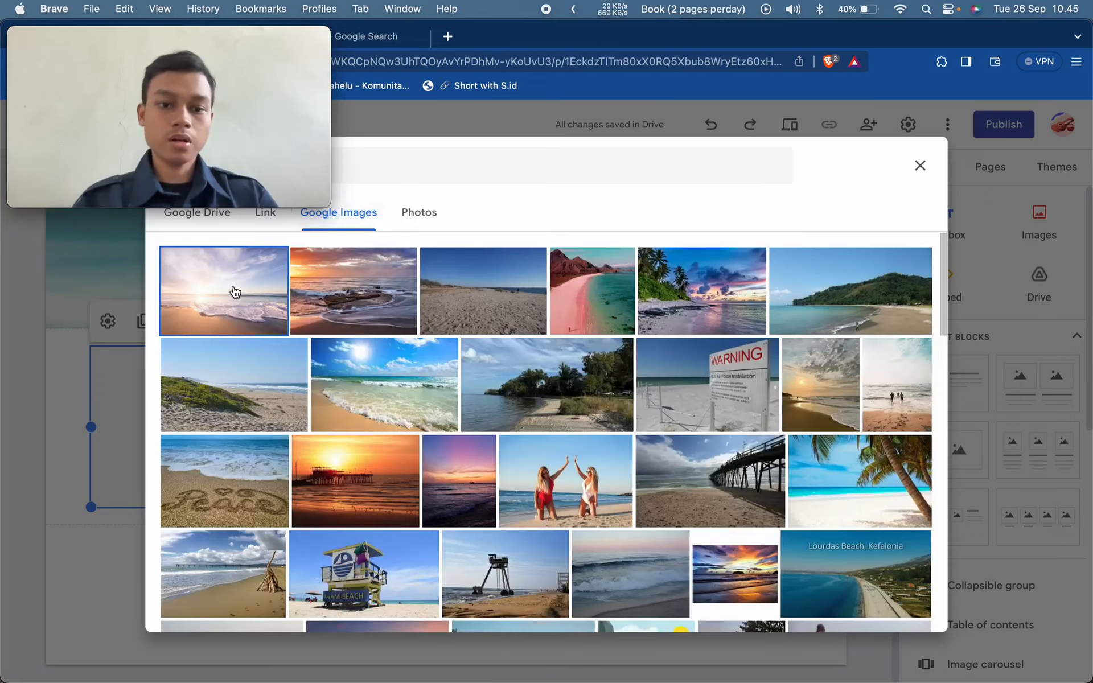
pyautogui.click(234, 293)
pyautogui.click(903, 605)
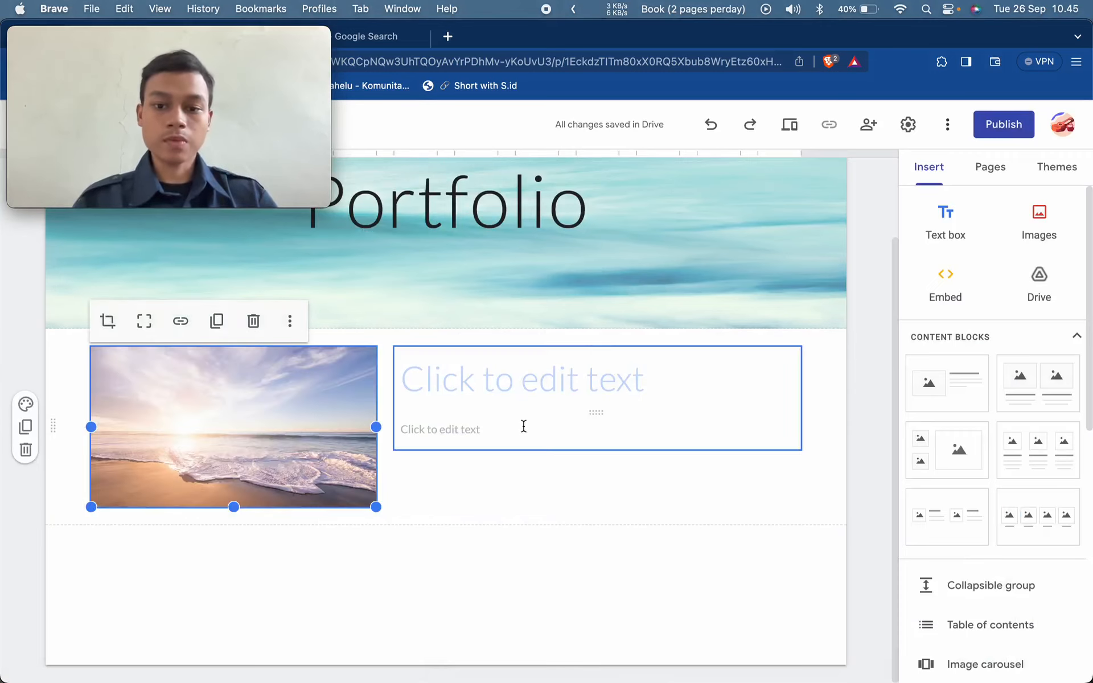
# Step: Enter "Beach" as the heading beside the image, keeping the Title style and Lato - Light font
pyautogui.click(526, 379)
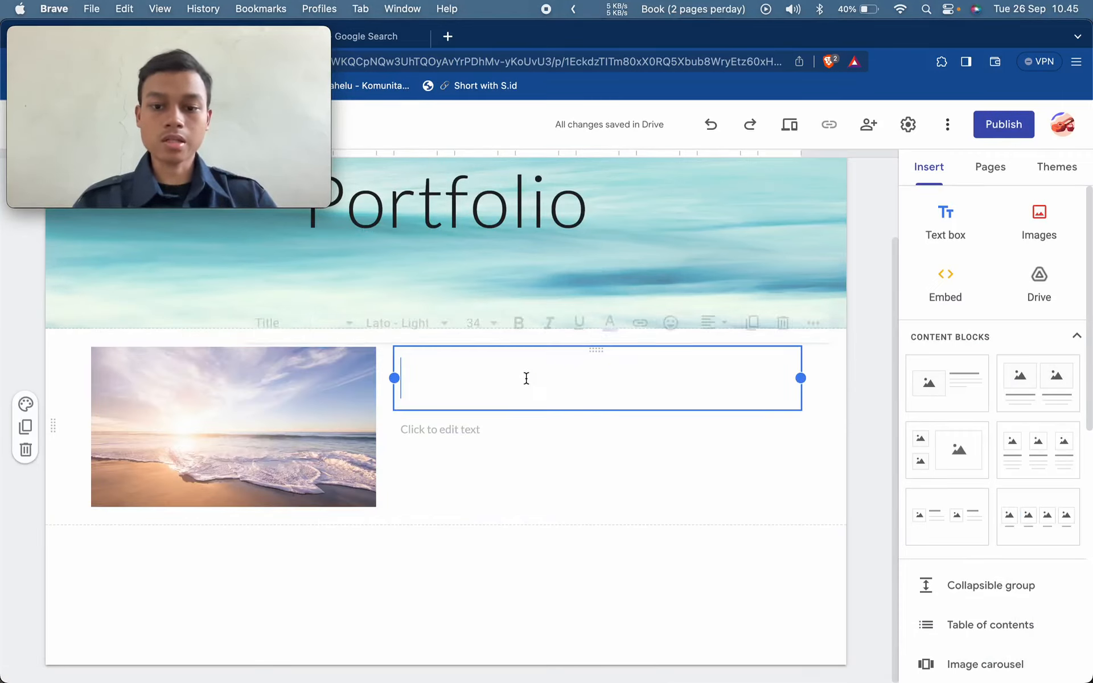
pyautogui.click(404, 324)
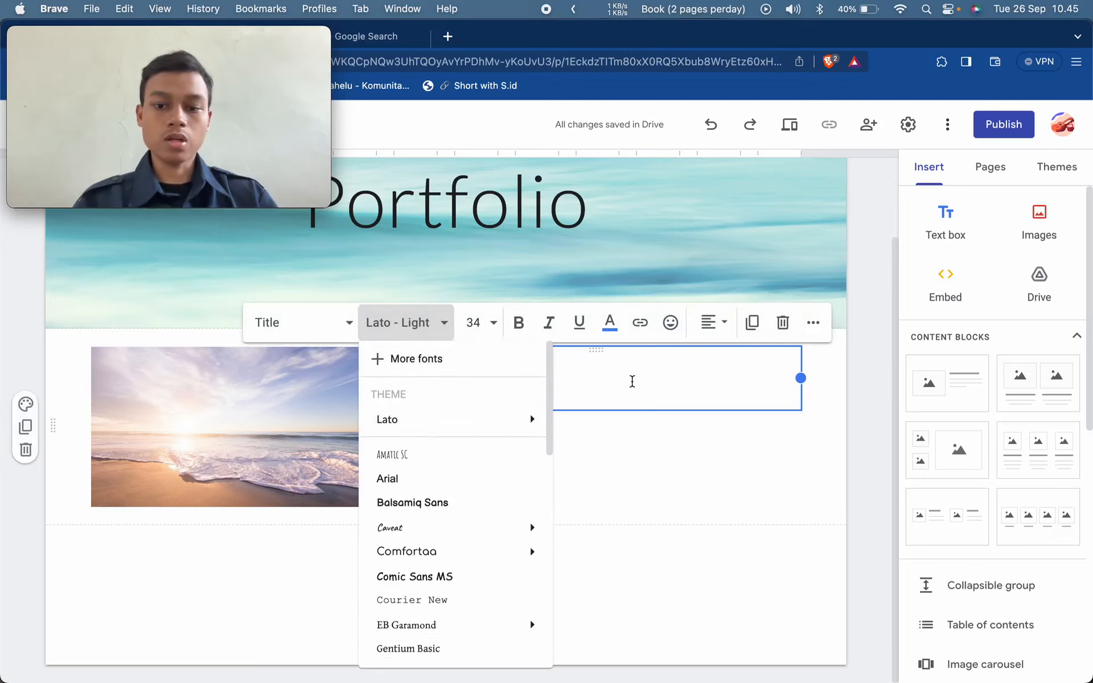
pyautogui.click(631, 380)
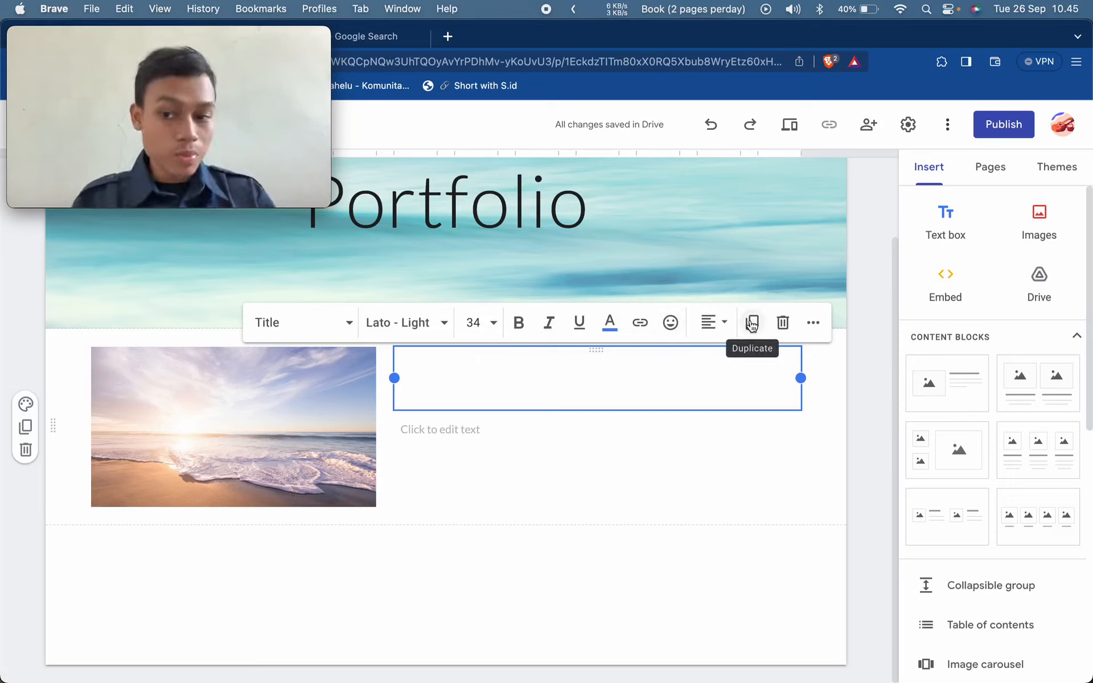
pyautogui.click(810, 324)
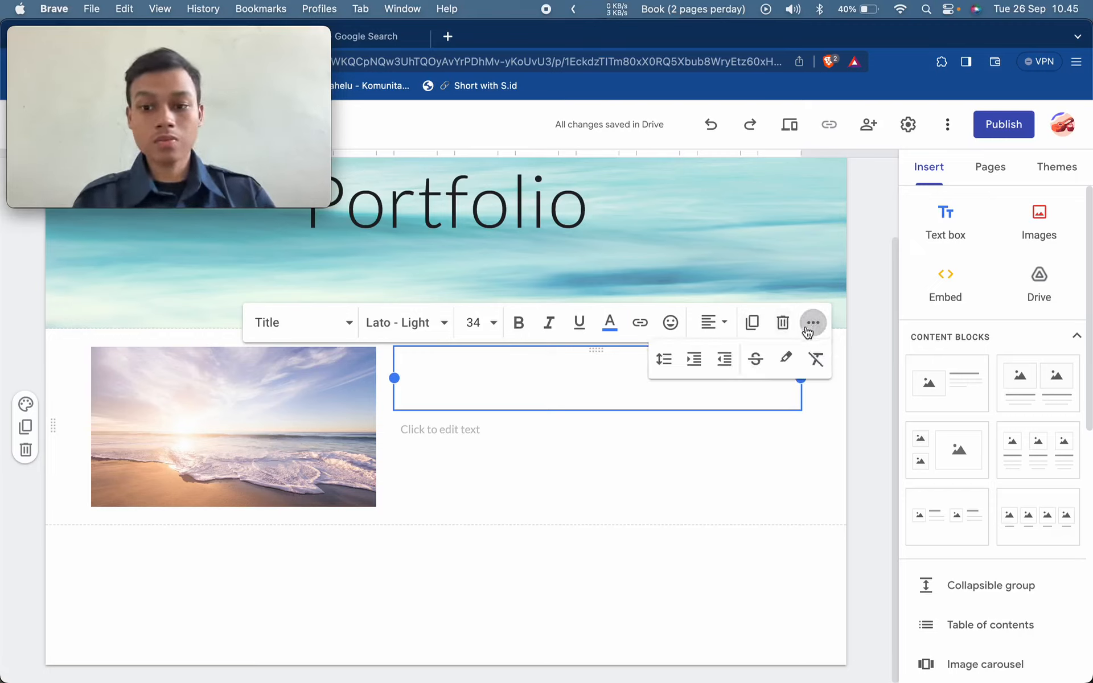
pyautogui.click(810, 323)
pyautogui.click(638, 385)
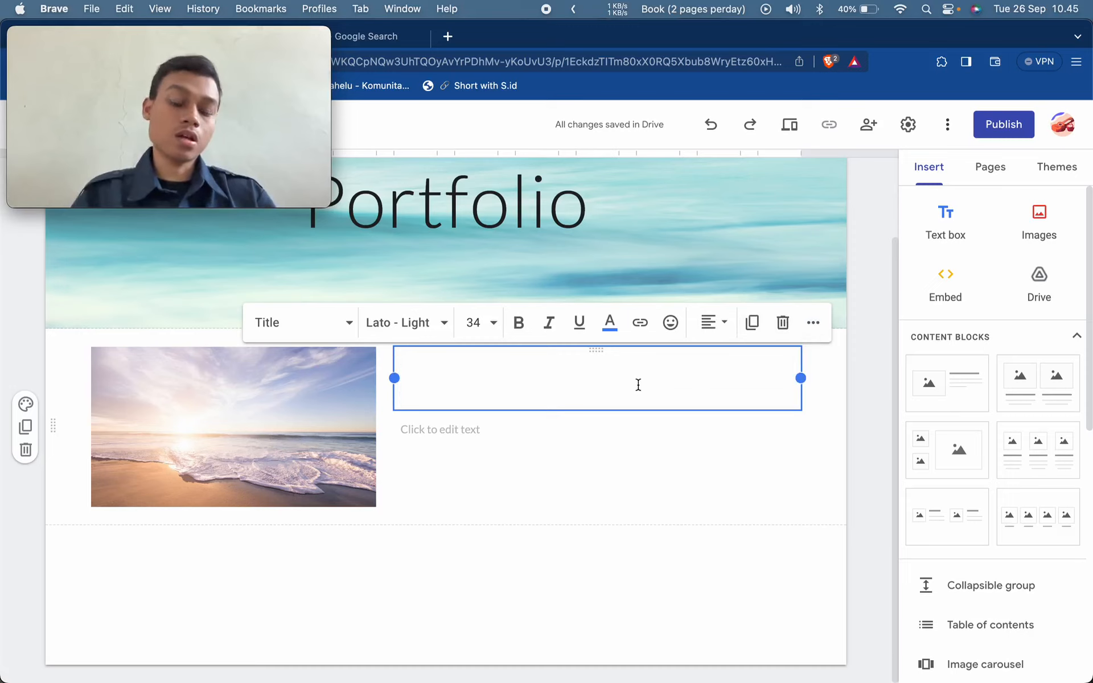
pyautogui.write('Beach')
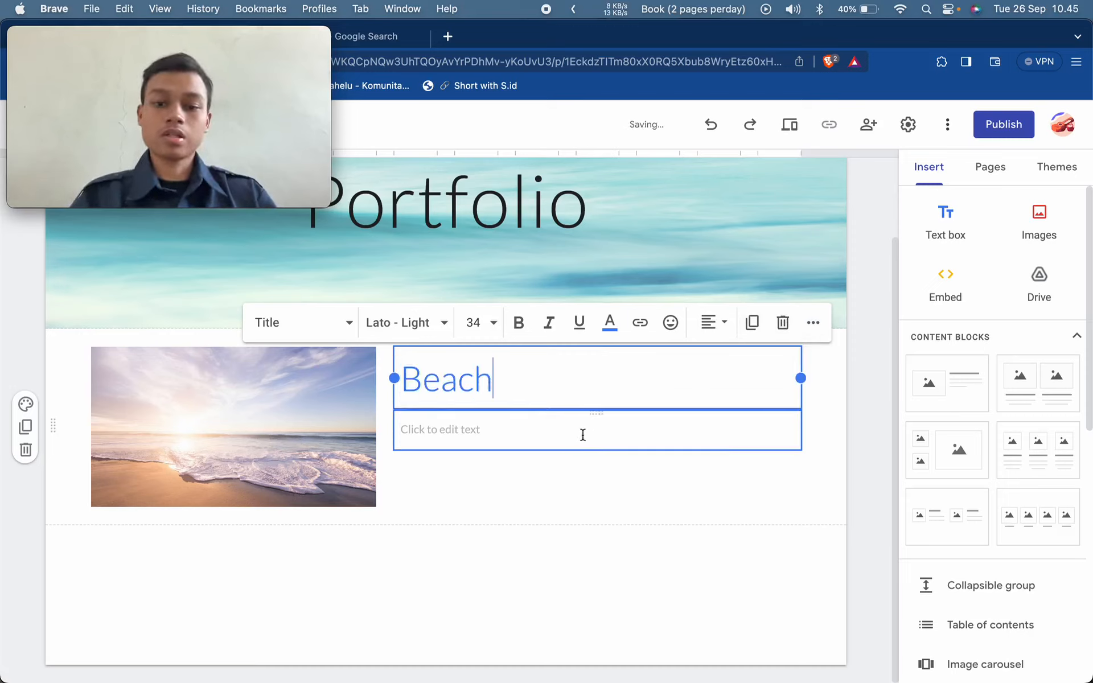
# Step: Enter the description "This was a good beach that idk where the place is" under the Beach heading and deselect it
pyautogui.click(532, 437)
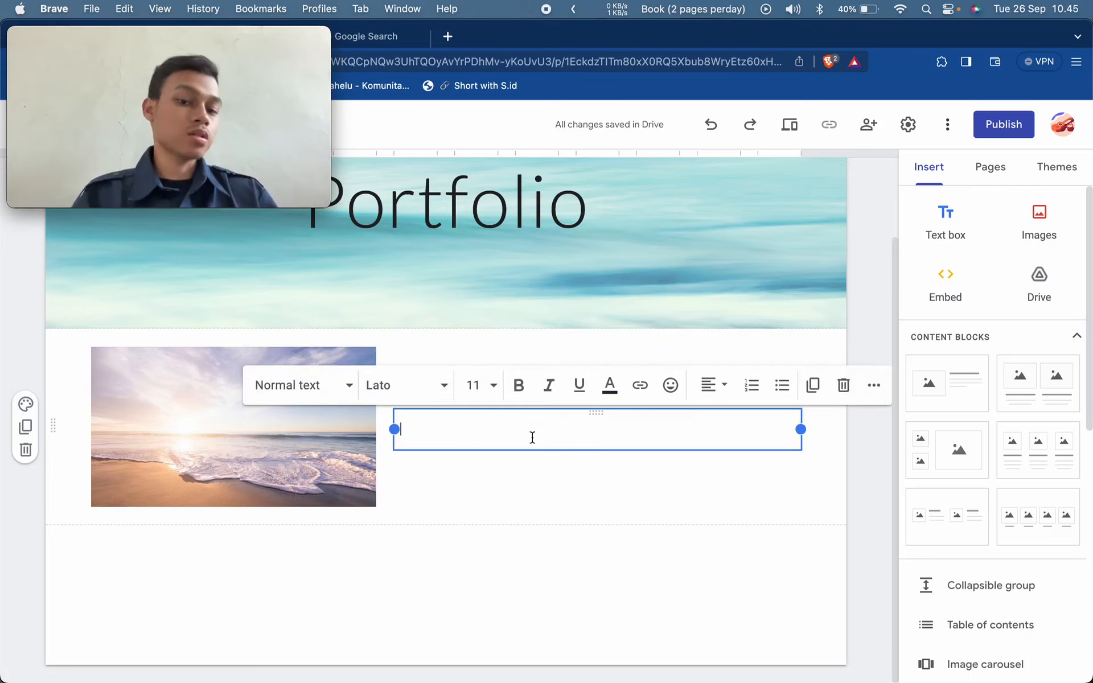
pyautogui.click(518, 506)
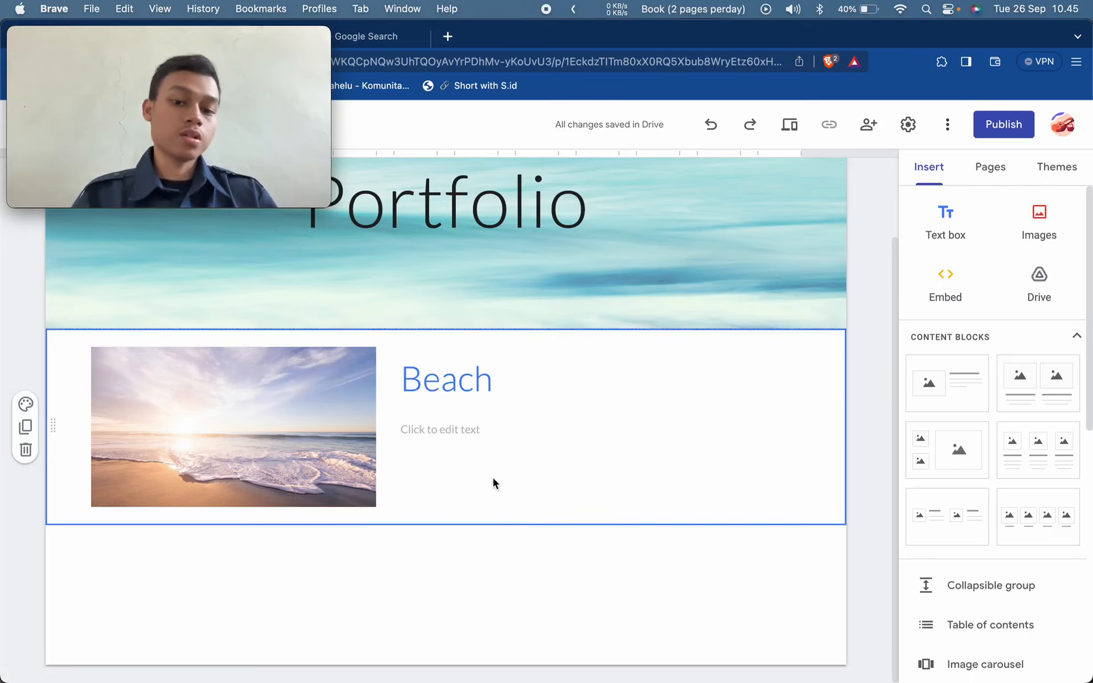
pyautogui.click(456, 433)
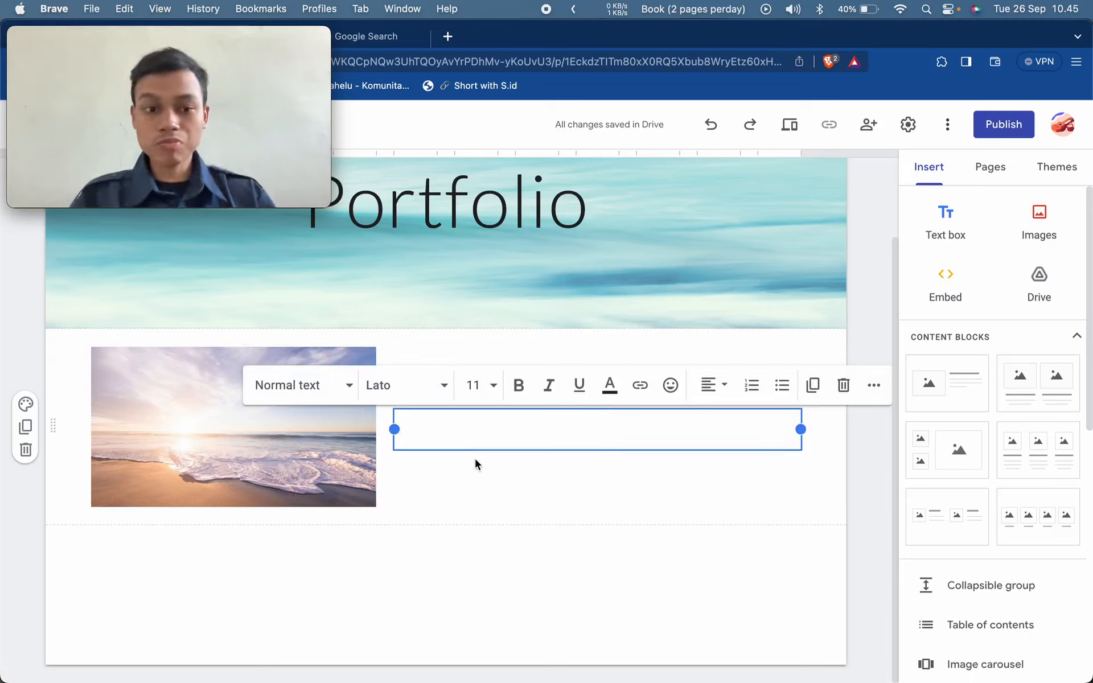
pyautogui.write('Thi')
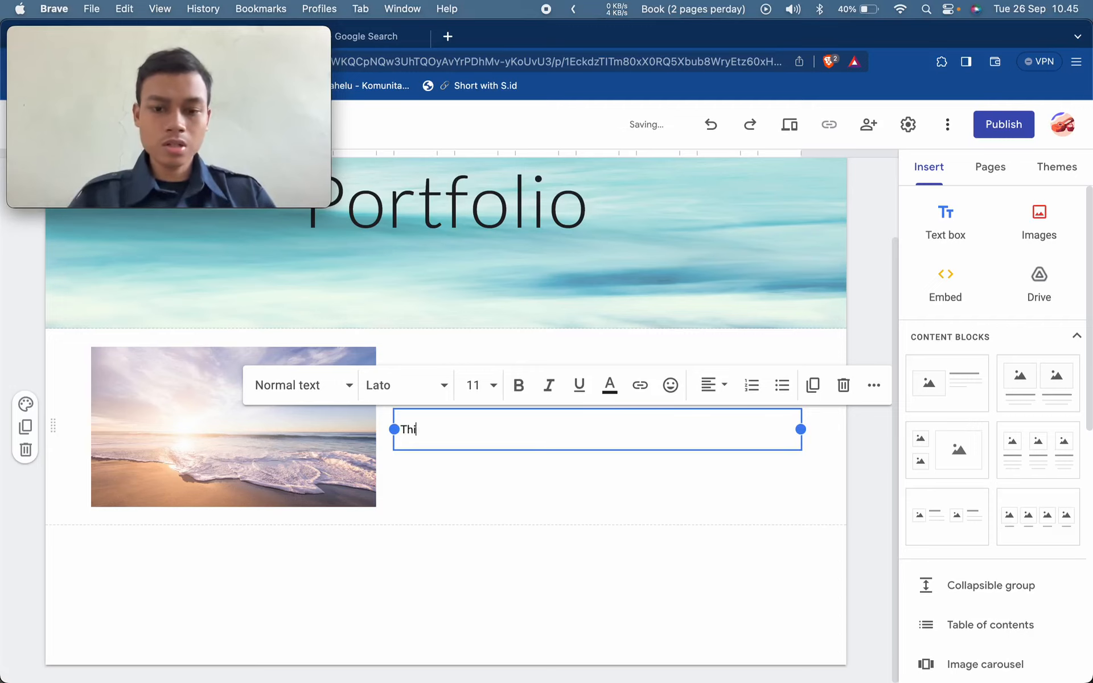
pyautogui.write('s was a good')
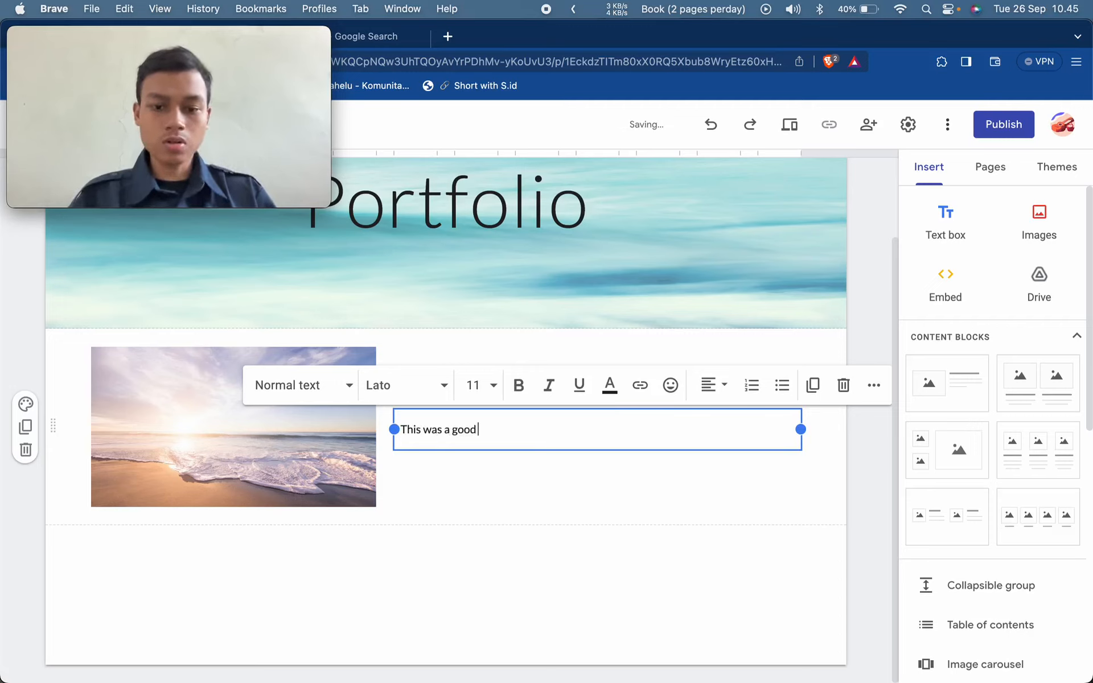
pyautogui.write(' beach that')
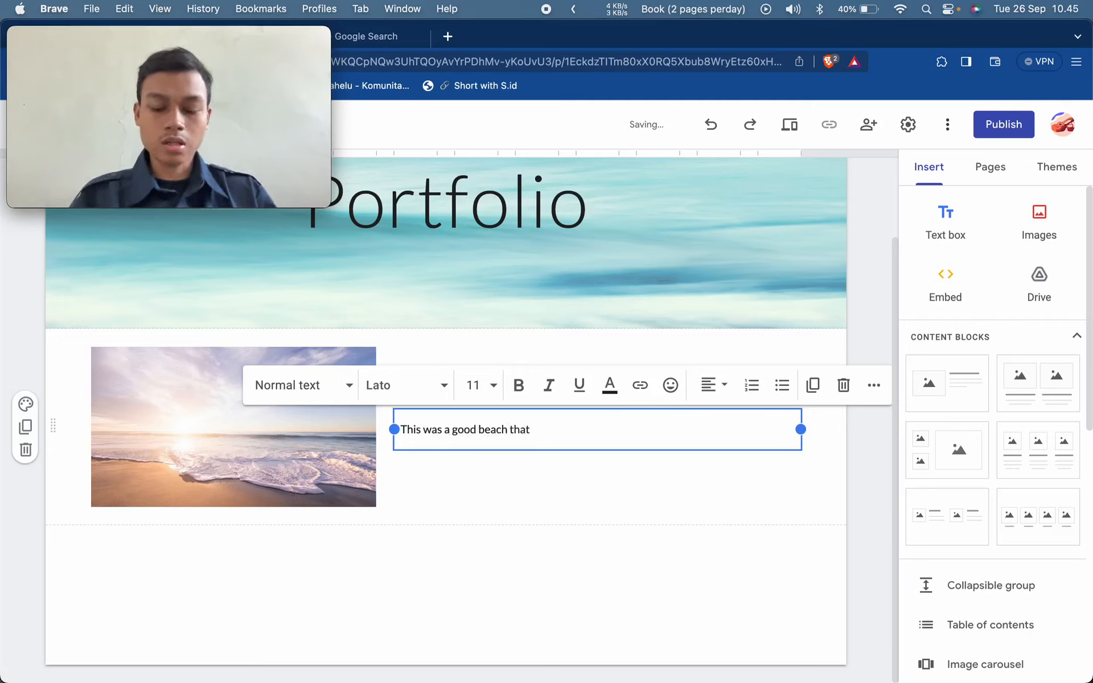
pyautogui.write(' idk where')
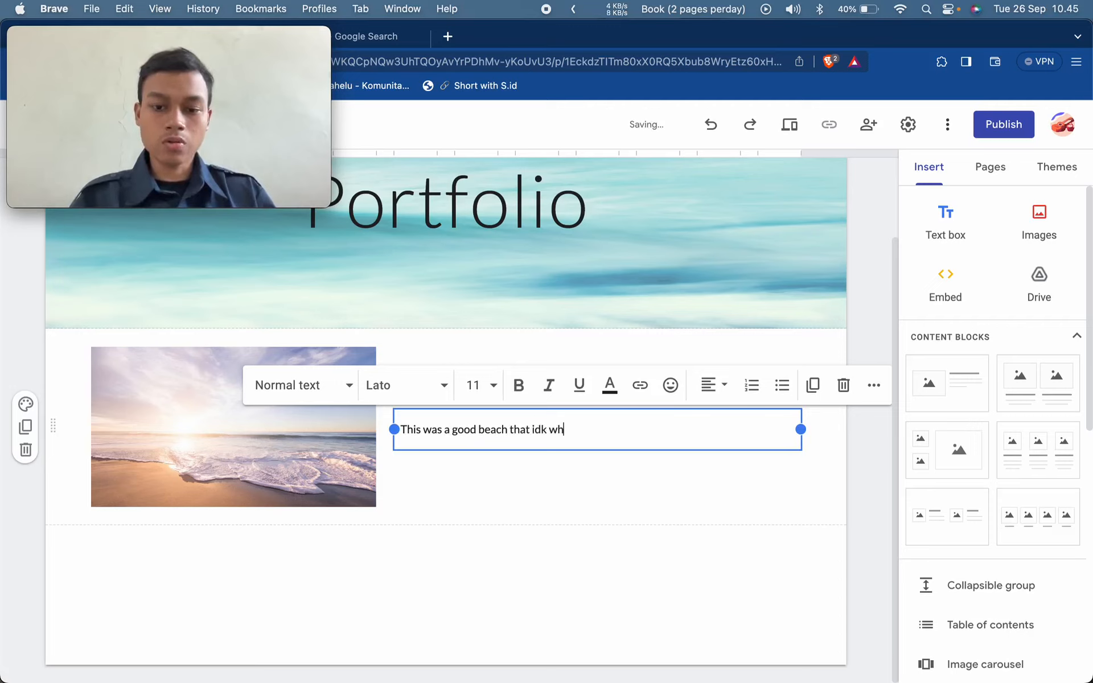
pyautogui.press('BackSpace')
pyautogui.press('BackSpace')
pyautogui.write('re the ')
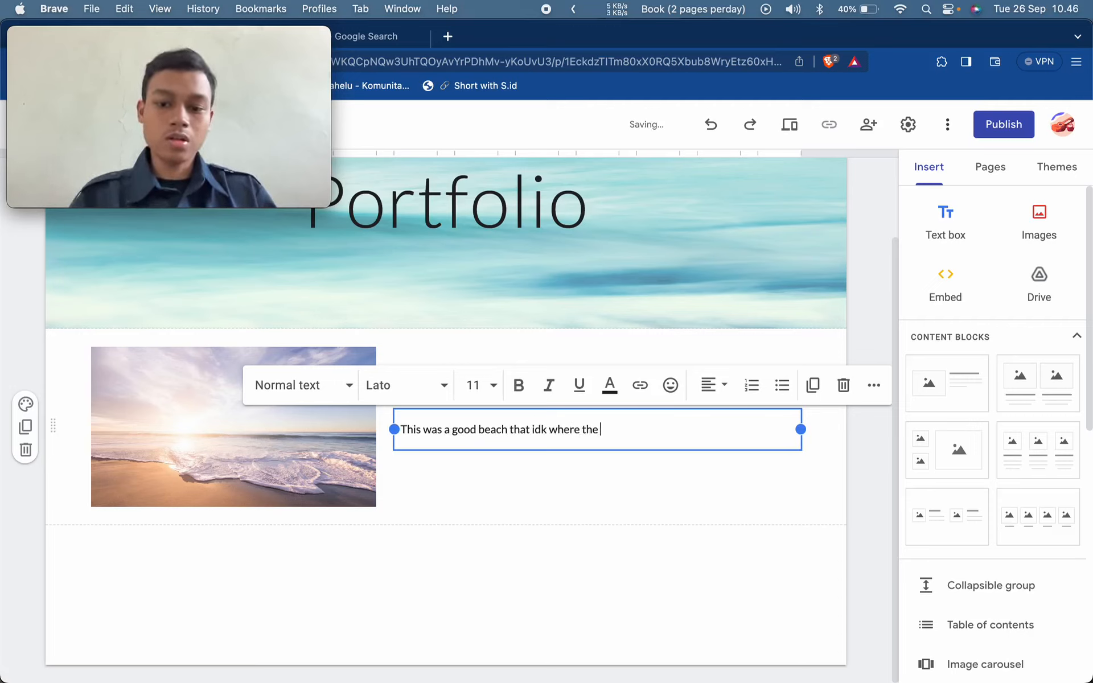
pyautogui.write('place is')
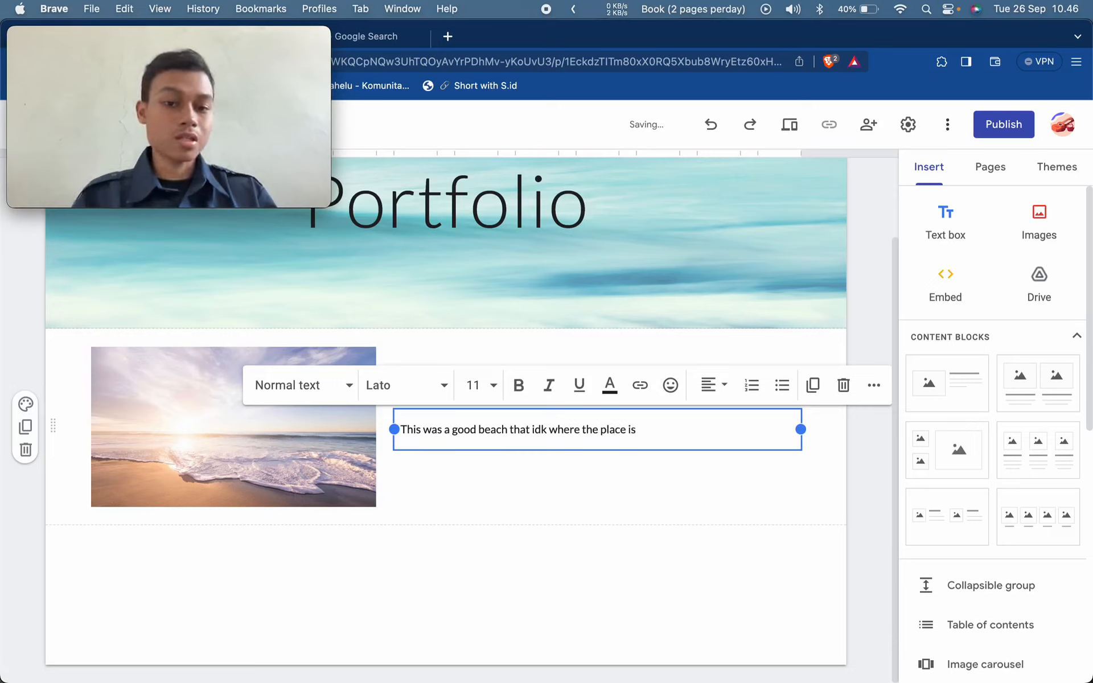
pyautogui.click(514, 550)
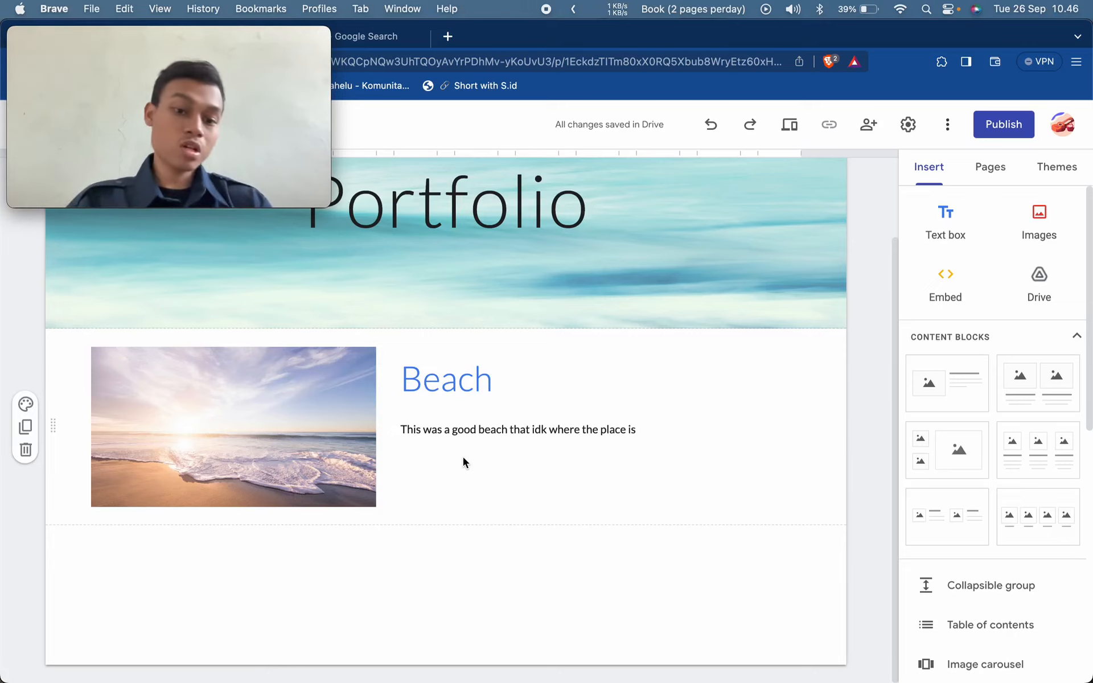
# Step: Insert two more image-and-text content blocks below the Beach section and delete them
pyautogui.click(955, 393)
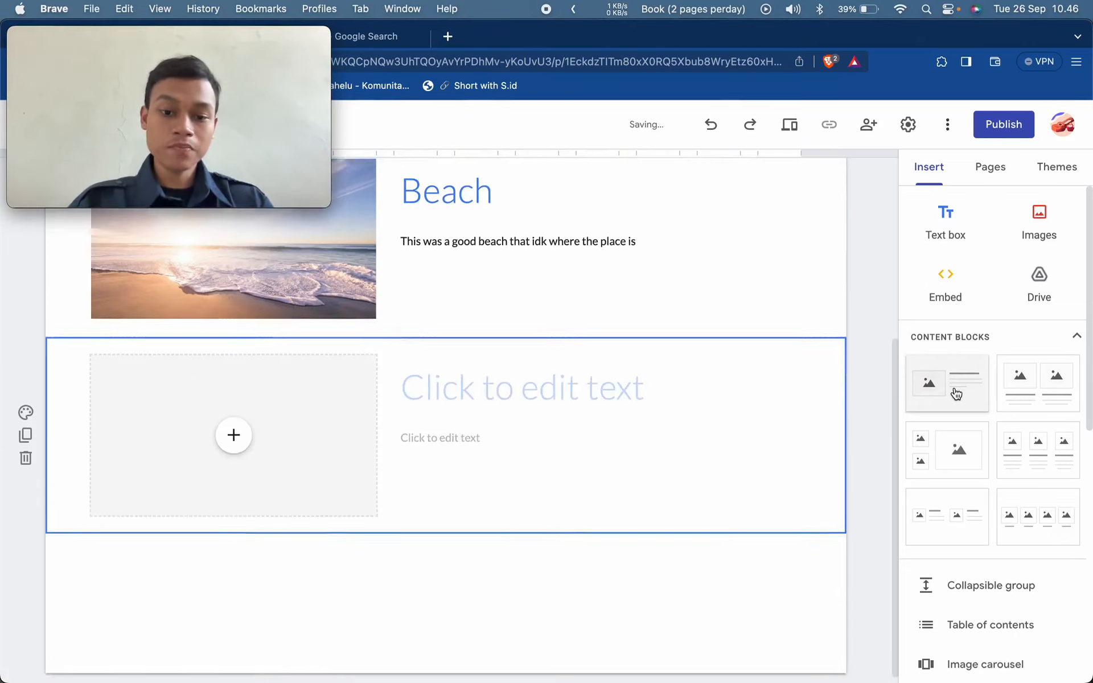
pyautogui.click(945, 404)
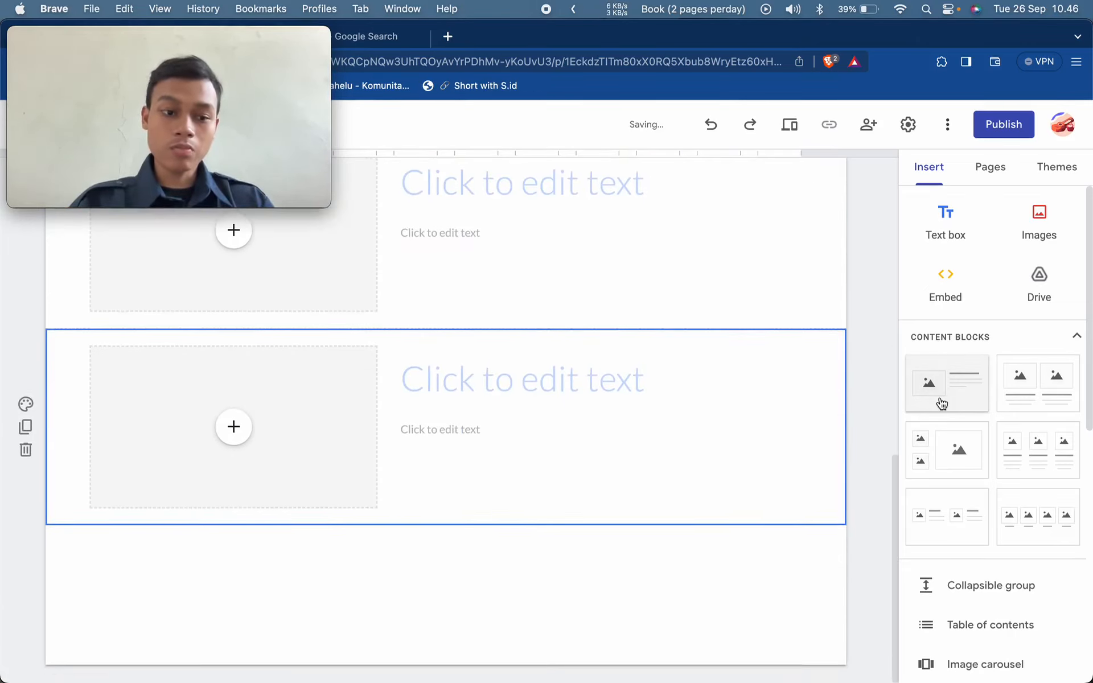
pyautogui.click(26, 449)
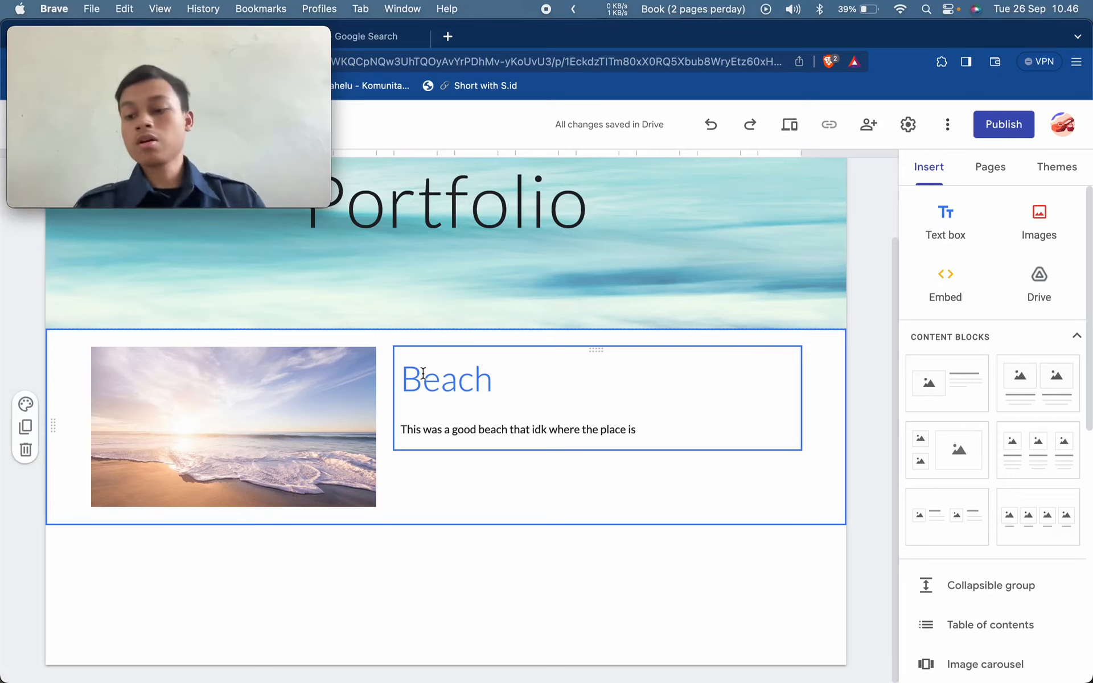
# Step: Add three content blocks below the Beach section: two captioned images, two small images beside a large one, and three captioned images
pyautogui.click(1068, 377)
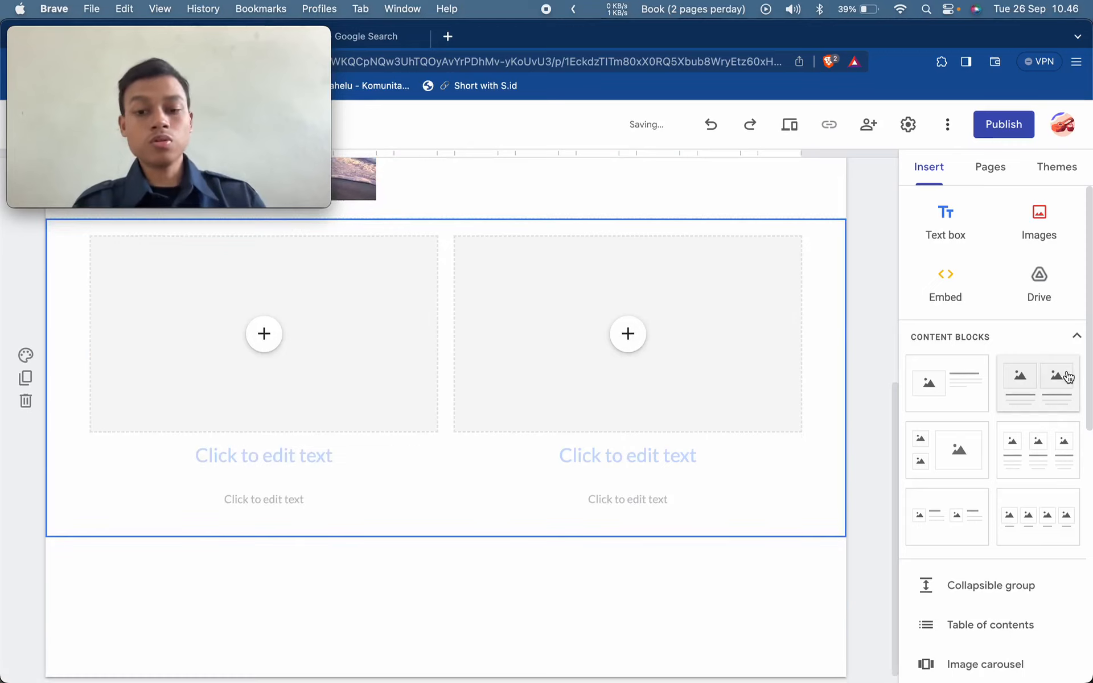
pyautogui.click(956, 454)
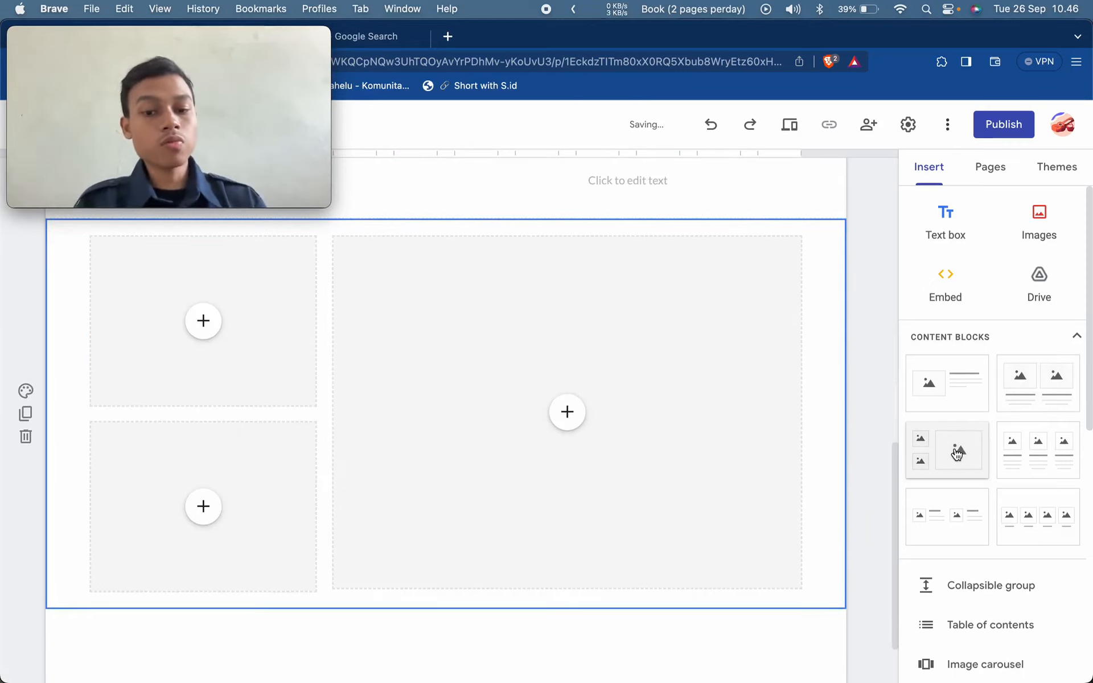
pyautogui.click(1002, 464)
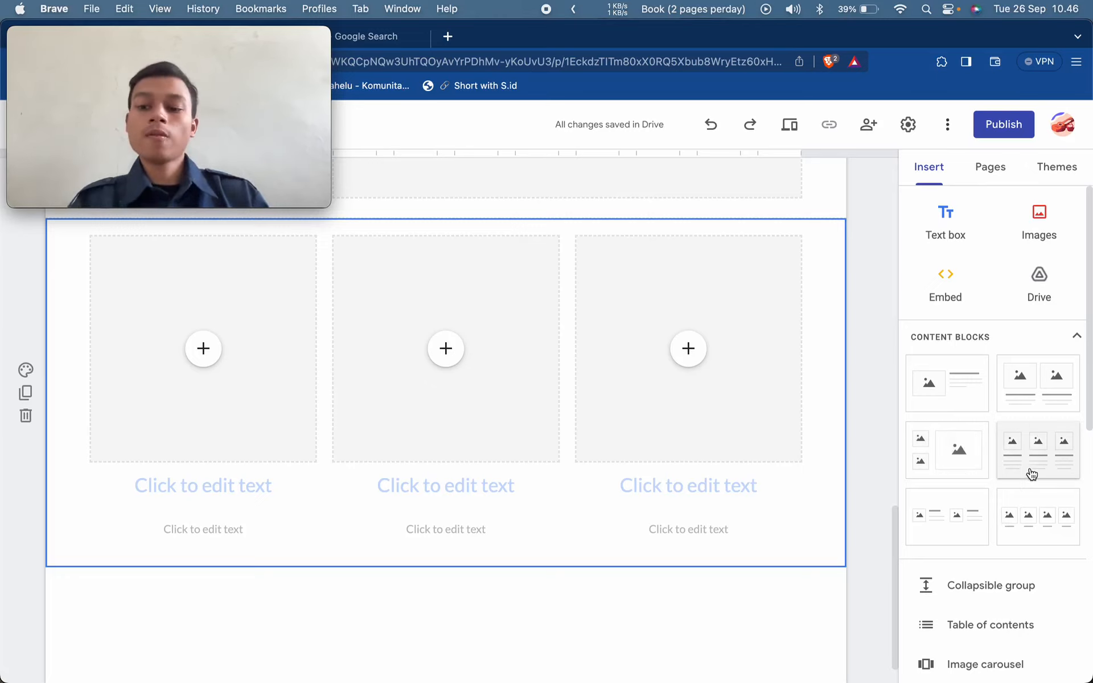
# Step: Add a block of two small images with side text and a four-image captioned block, and delete all five empty blocks below the Beach section
pyautogui.click(969, 529)
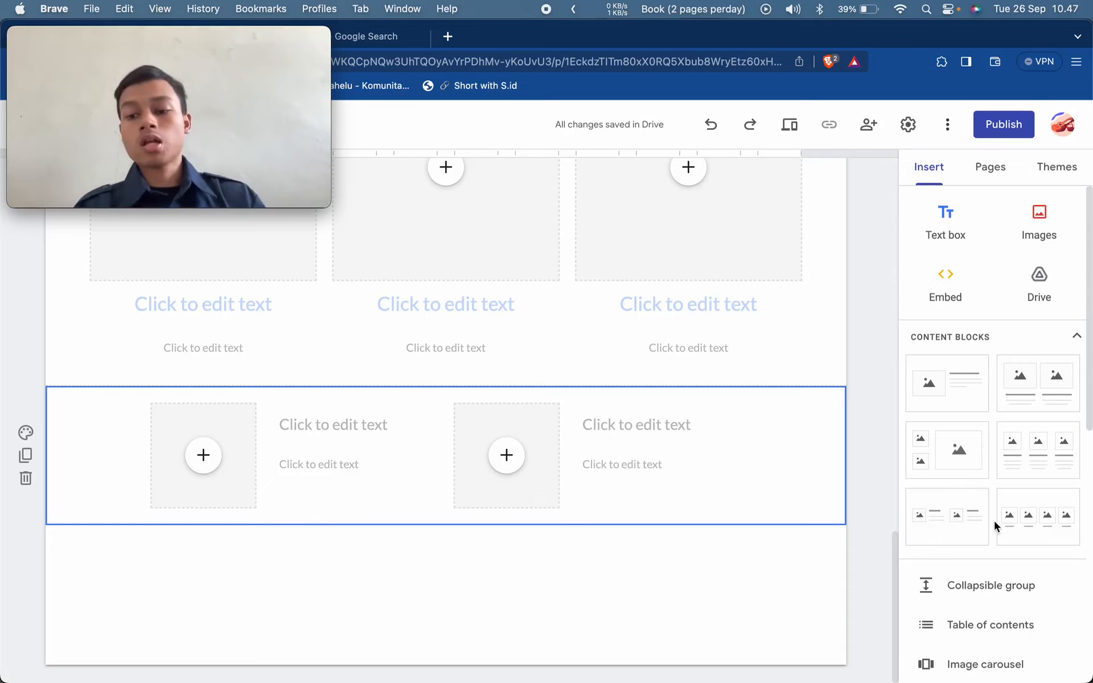
pyautogui.click(1036, 531)
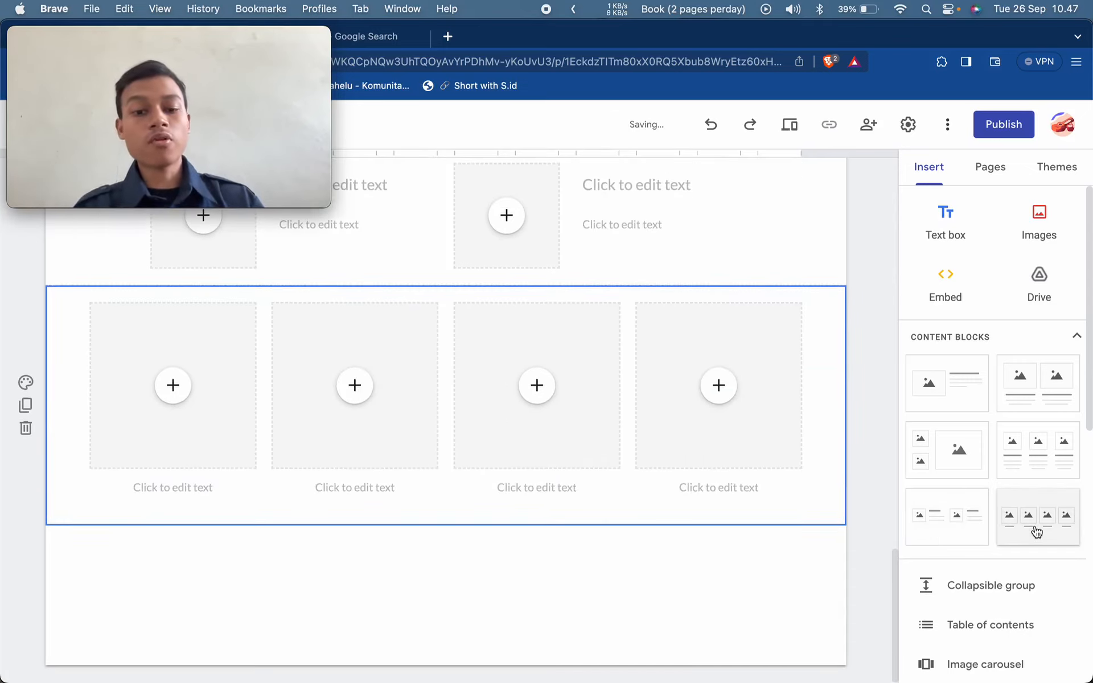
pyautogui.click(29, 434)
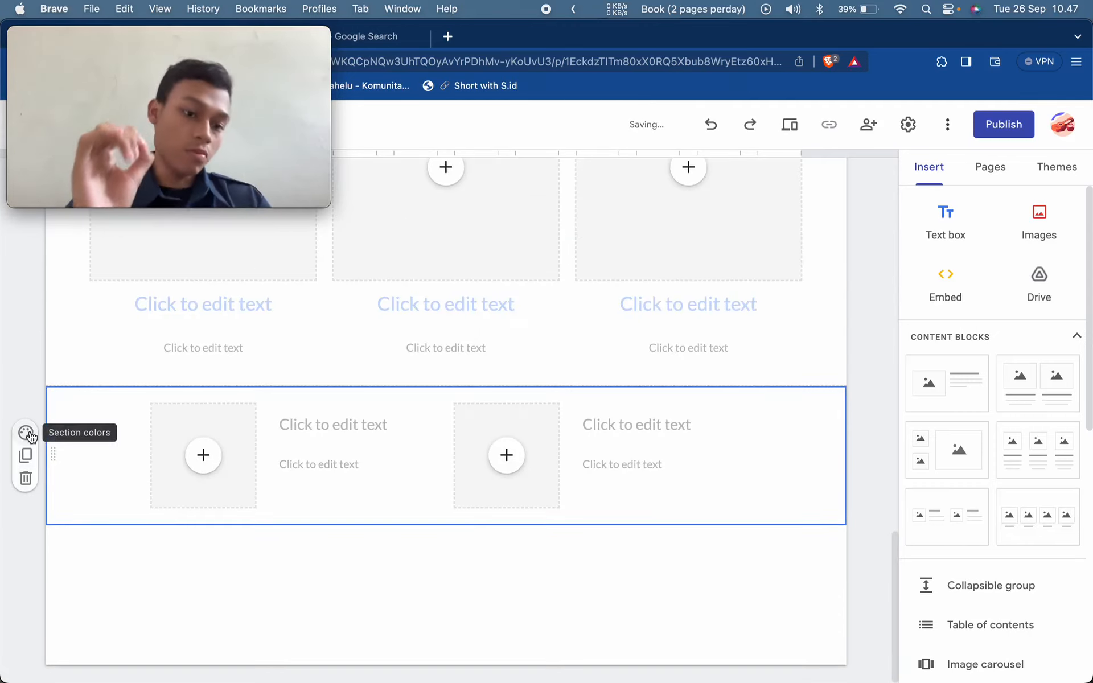
pyautogui.click(24, 478)
pyautogui.click(26, 375)
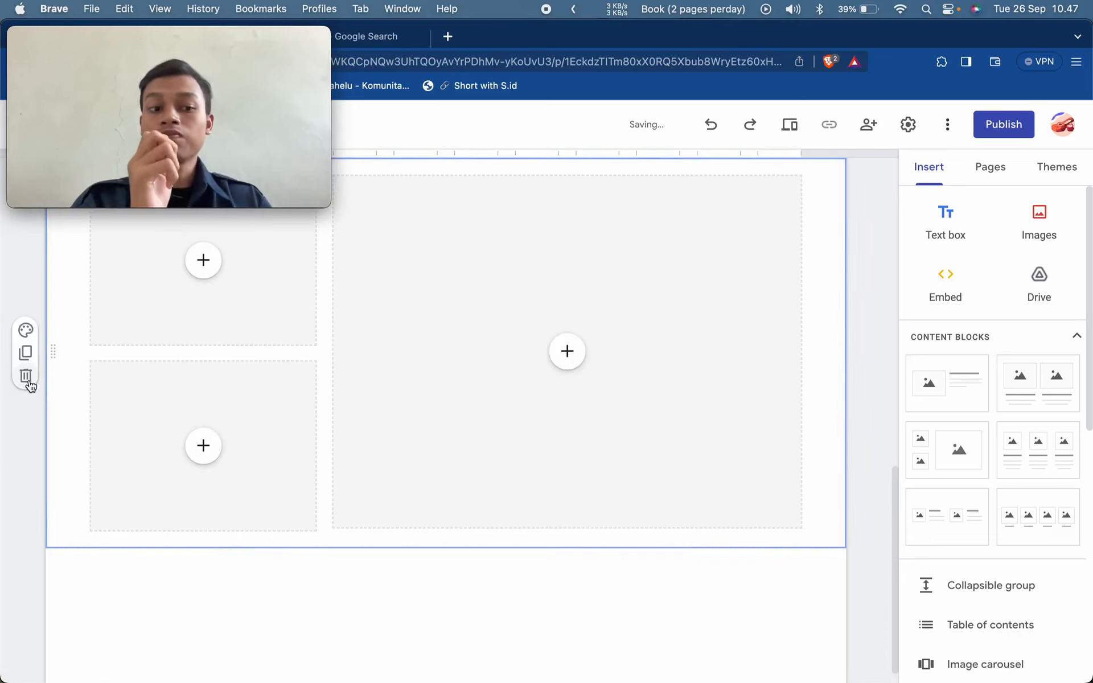
pyautogui.click(26, 377)
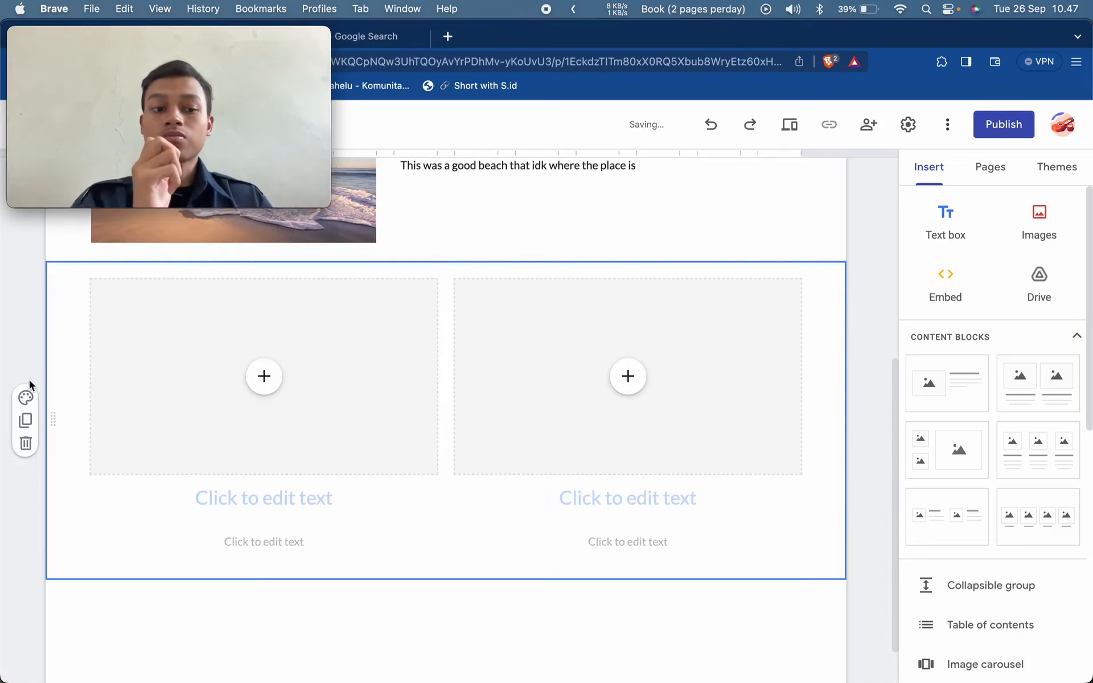
pyautogui.click(26, 443)
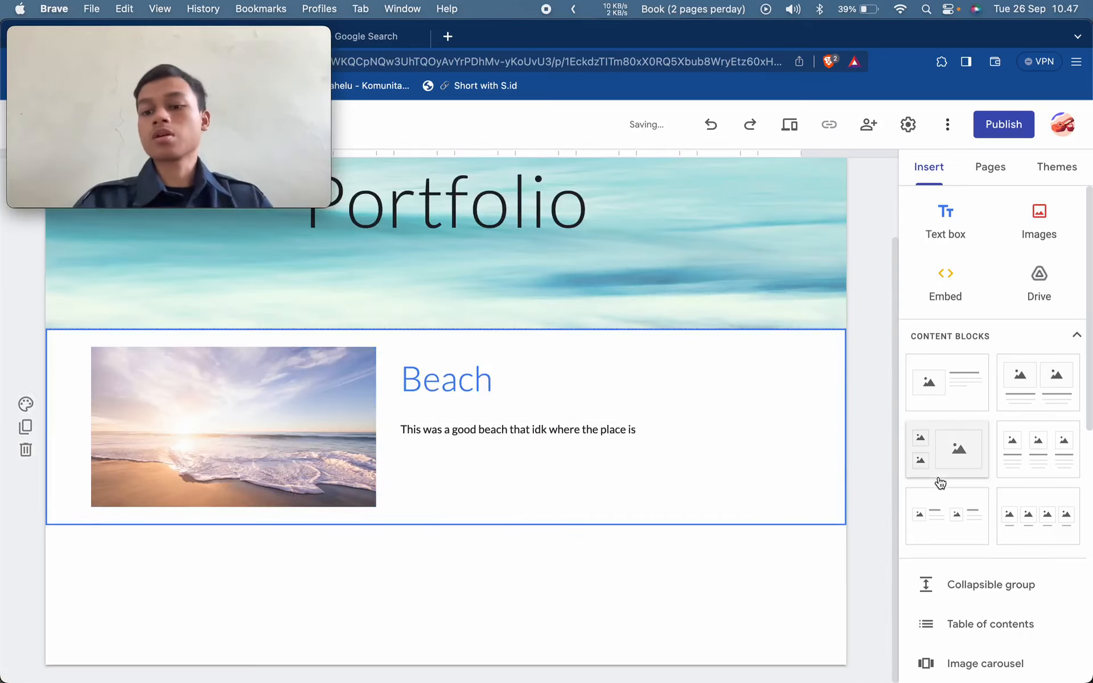
# Step: Insert tables of contents between the header and the Beach section and delete all three of them
pyautogui.scroll(-3, 939, 481)
pyautogui.scroll(-1, 988, 462)
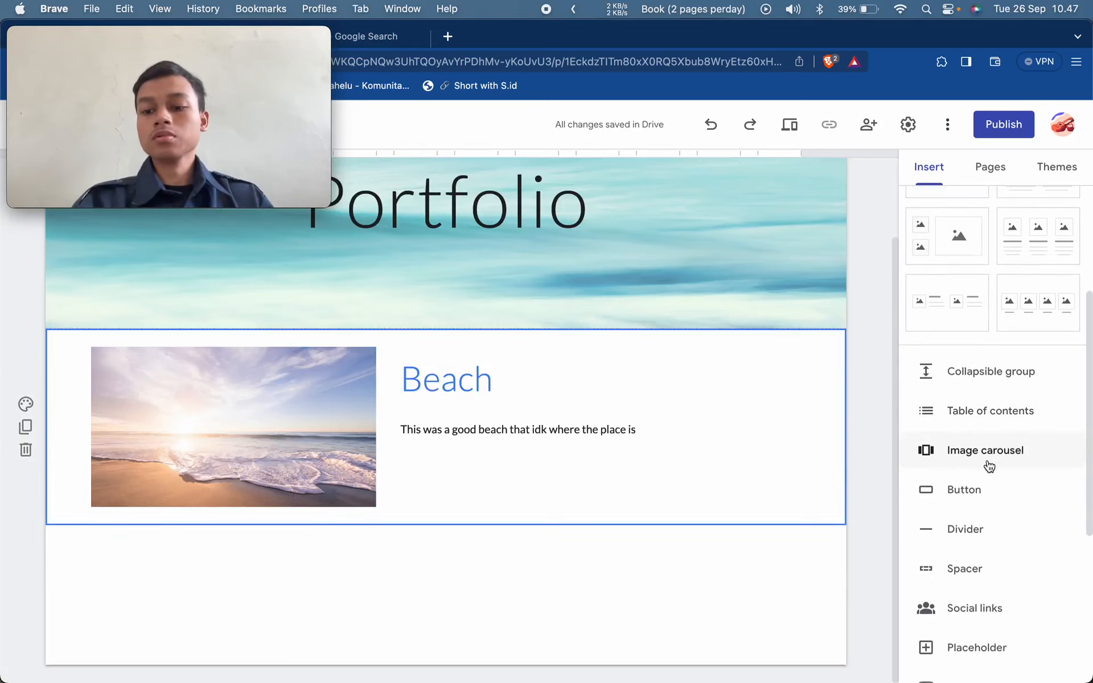
pyautogui.scroll(-5, 1016, 506)
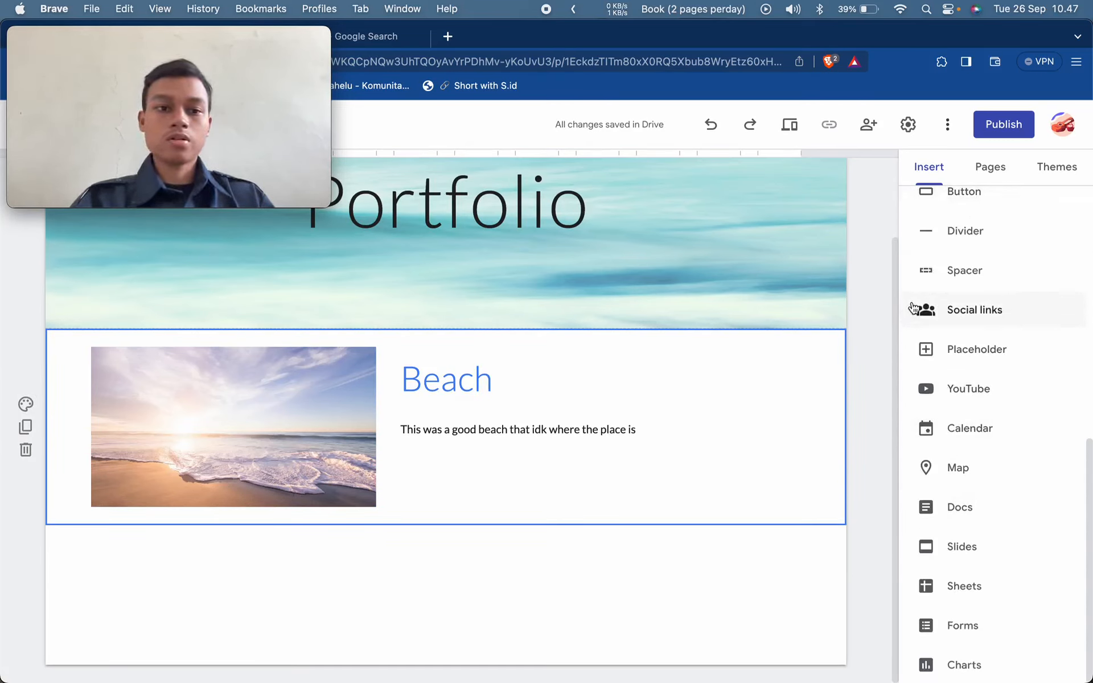
pyautogui.scroll(3, 922, 307)
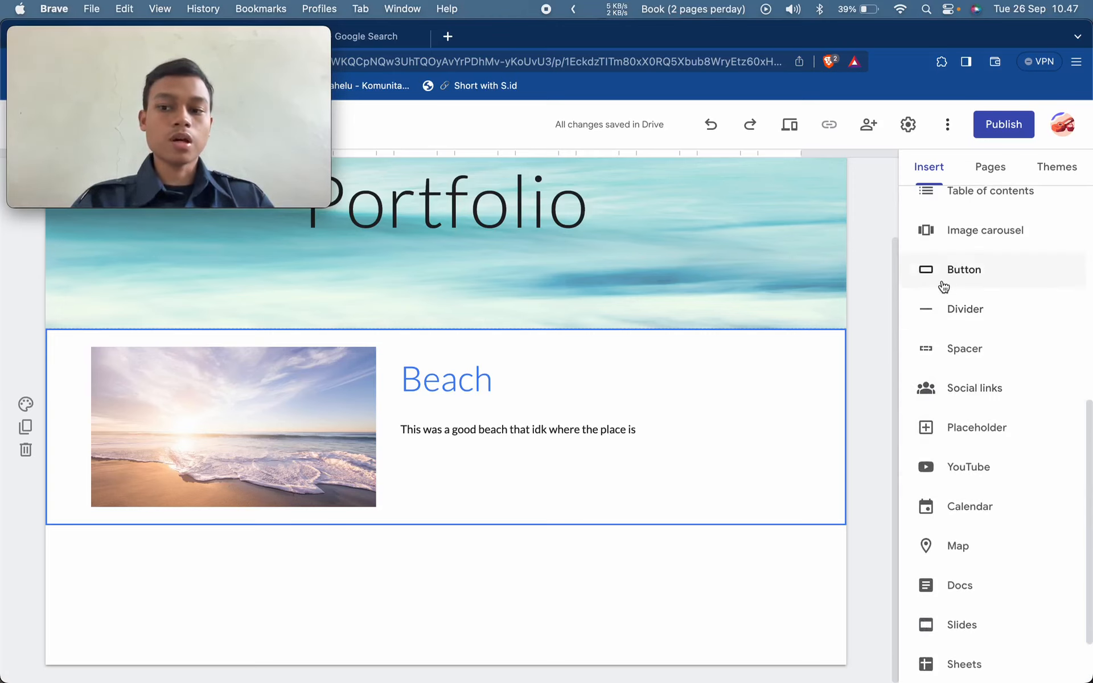
pyautogui.click(943, 284)
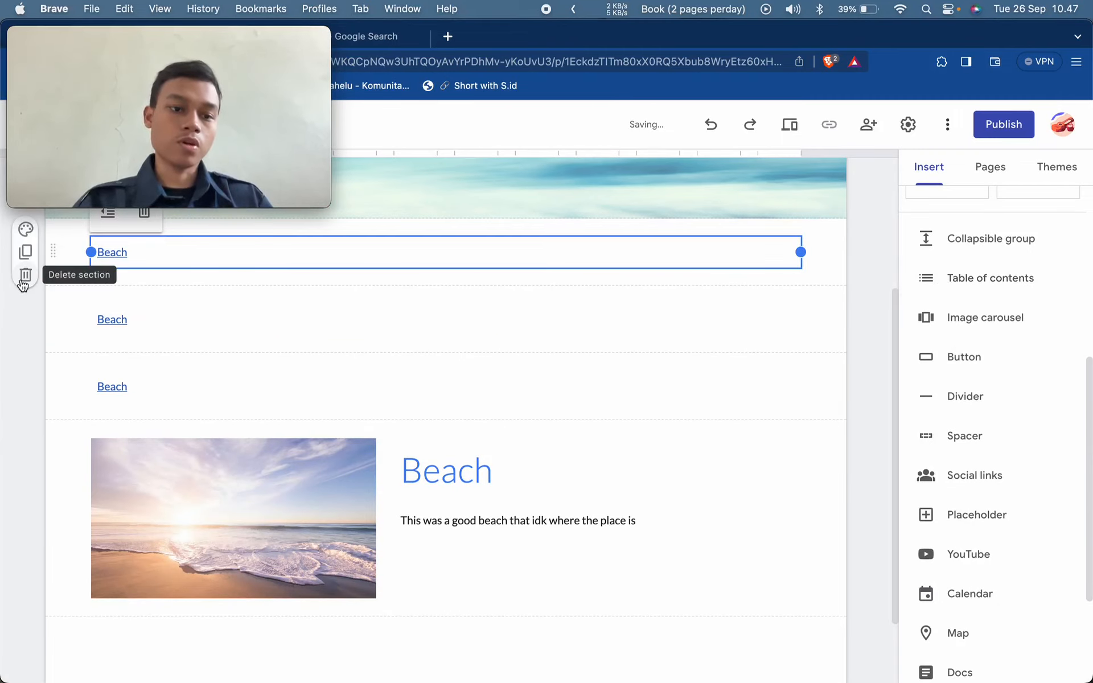
pyautogui.click(23, 282)
pyautogui.click(28, 472)
pyautogui.click(28, 473)
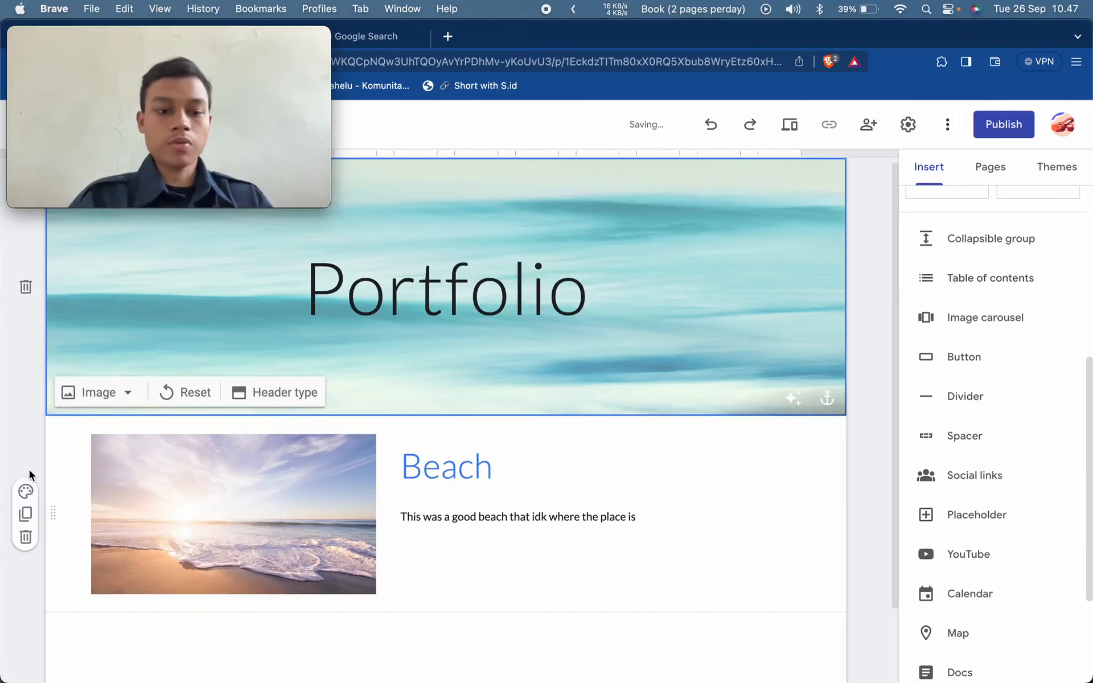
# Step: Insert a divider and move it below the Beach section
pyautogui.scroll(-3, 495, 510)
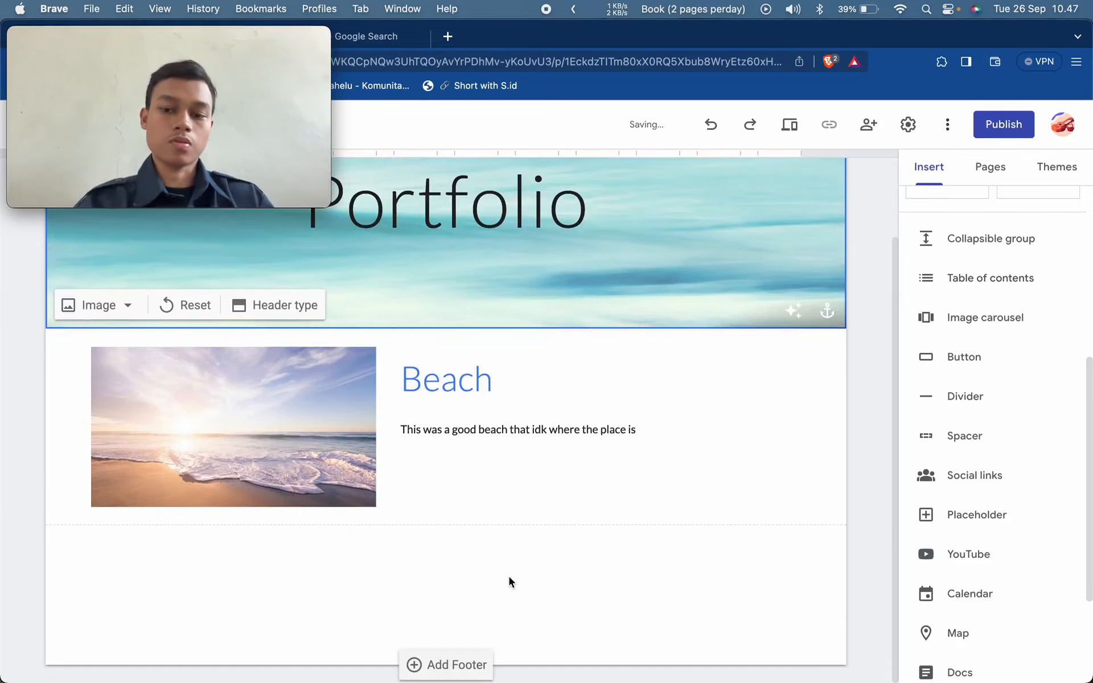
pyautogui.scroll(1, 1014, 377)
pyautogui.scroll(-1, 1014, 377)
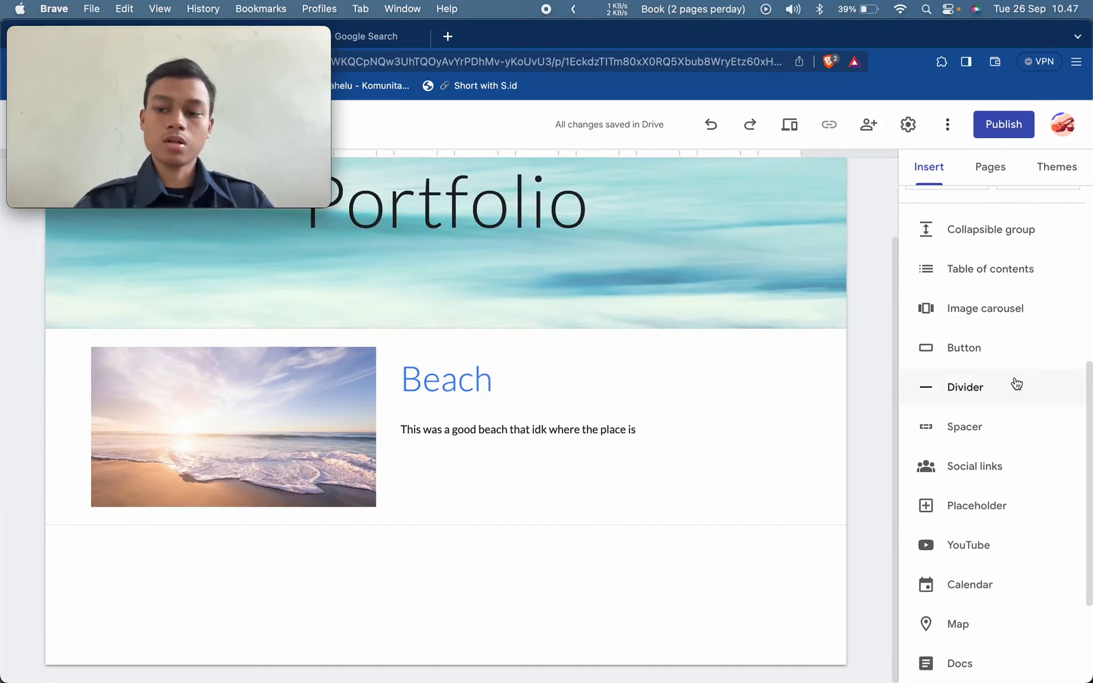
pyautogui.click(1017, 384)
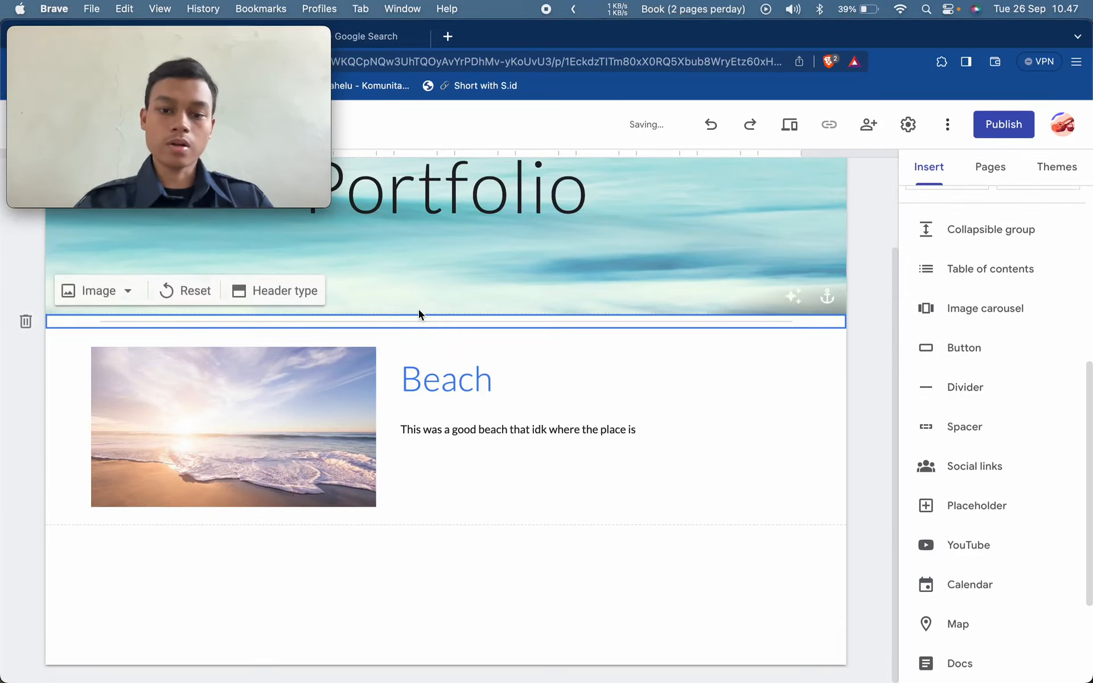
pyautogui.moveTo(367, 322); pyautogui.dragTo(365, 554)
pyautogui.scroll(5, 407, 524)
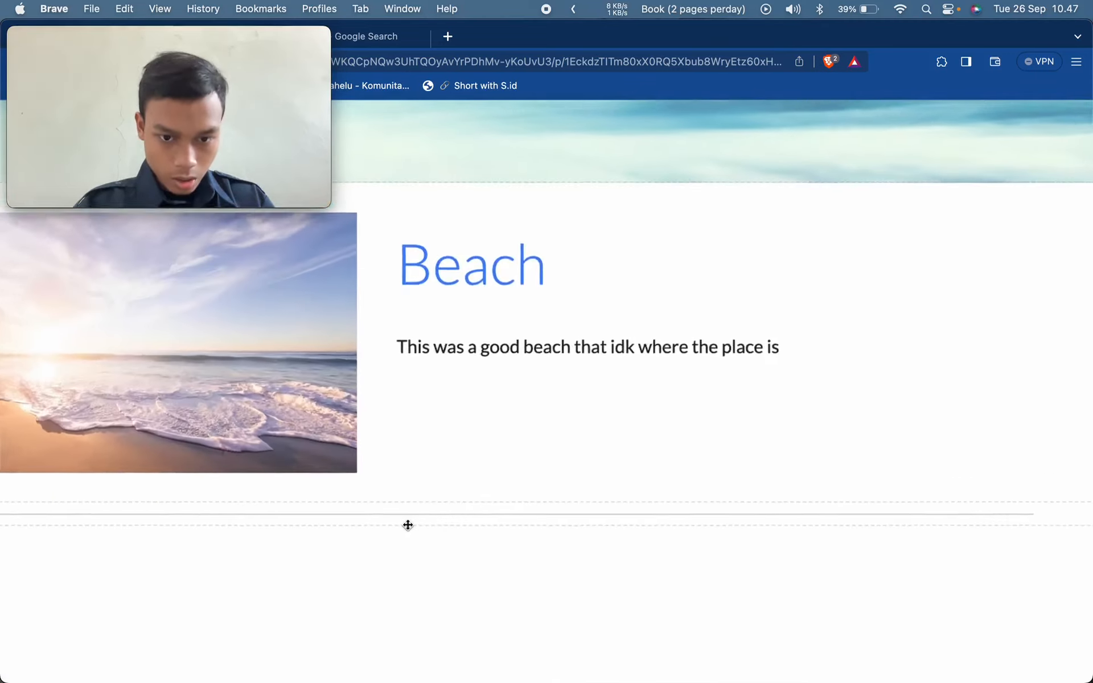
pyautogui.scroll(-5, 407, 524)
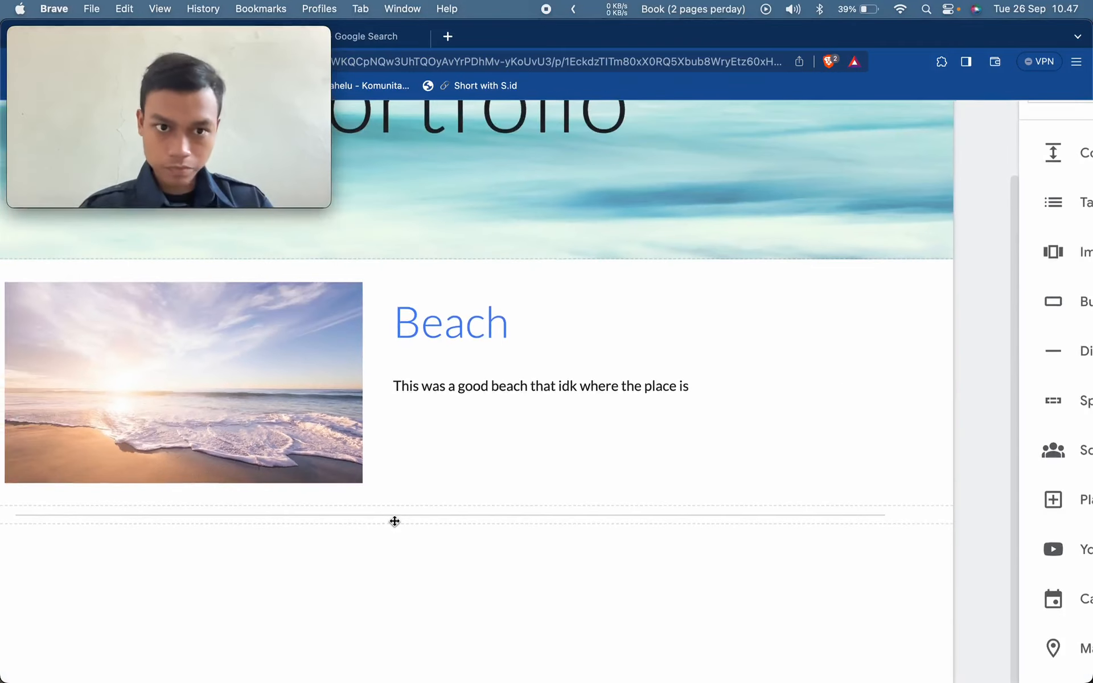
pyautogui.scroll(-1, 395, 522)
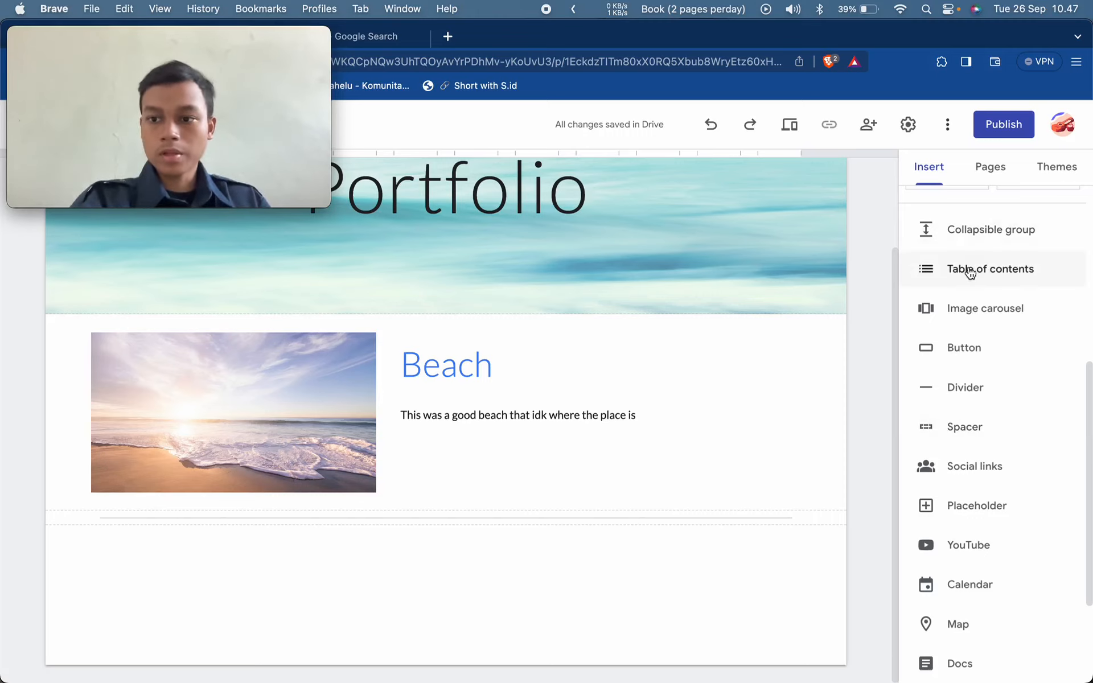
# Step: Insert a button named "What" with the link "kdsjfgslakfldjlajda" and place it under the Beach description
pyautogui.scroll(-1, 970, 272)
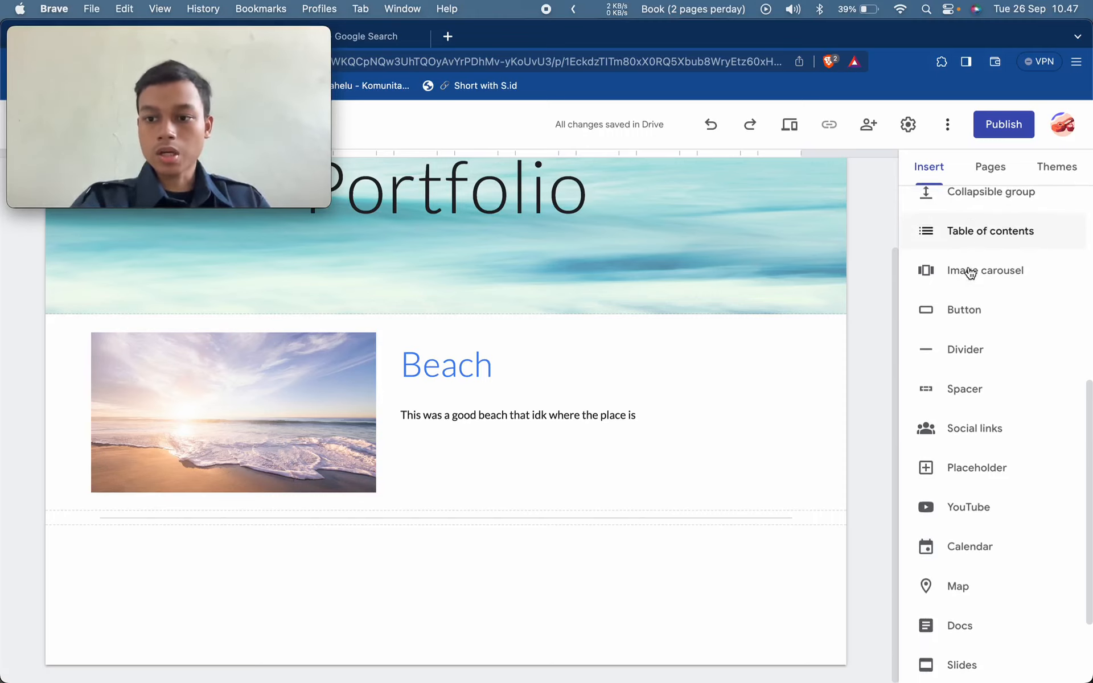
pyautogui.click(945, 323)
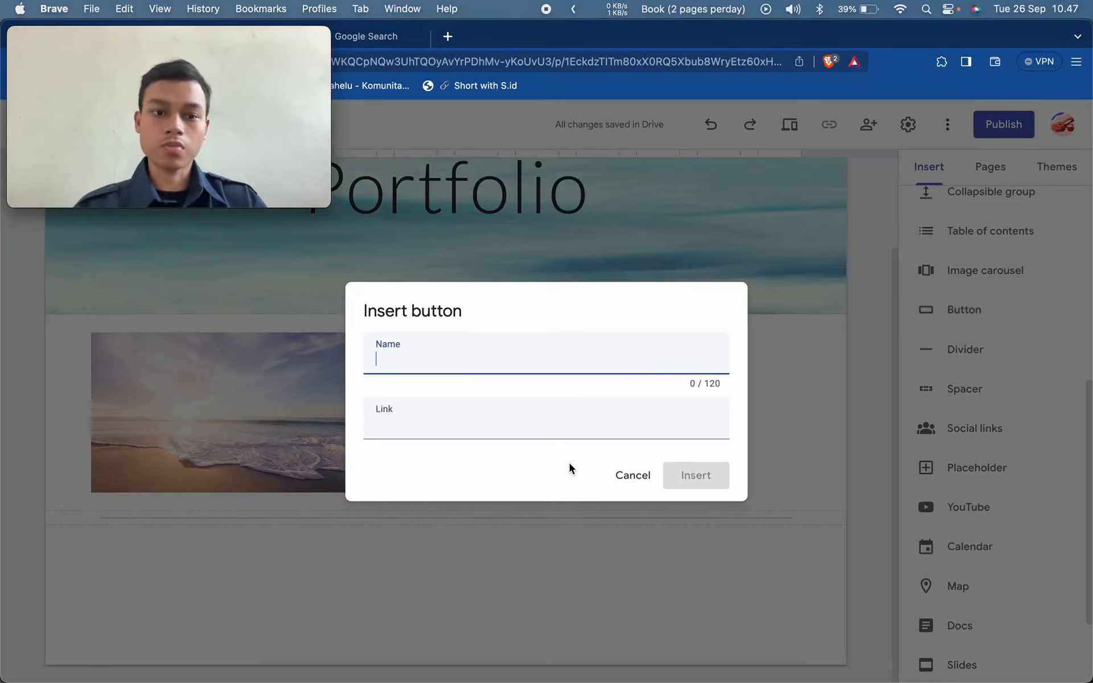
pyautogui.write('What')
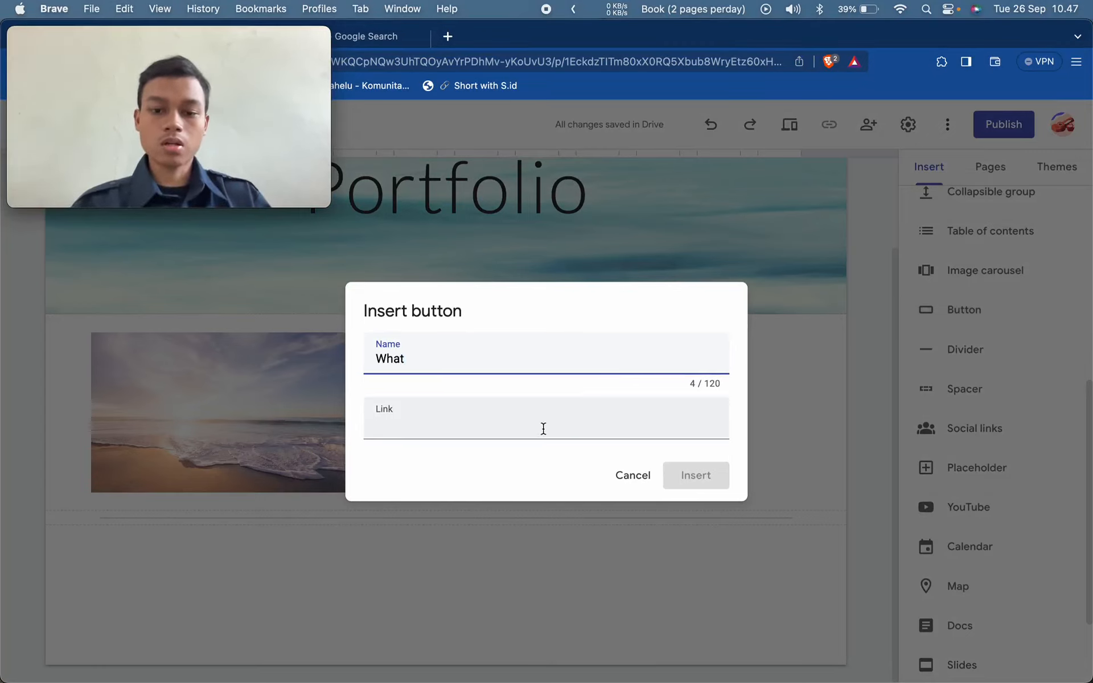
pyautogui.click(543, 428)
pyautogui.write('kdsjfgslakfldjlajda')
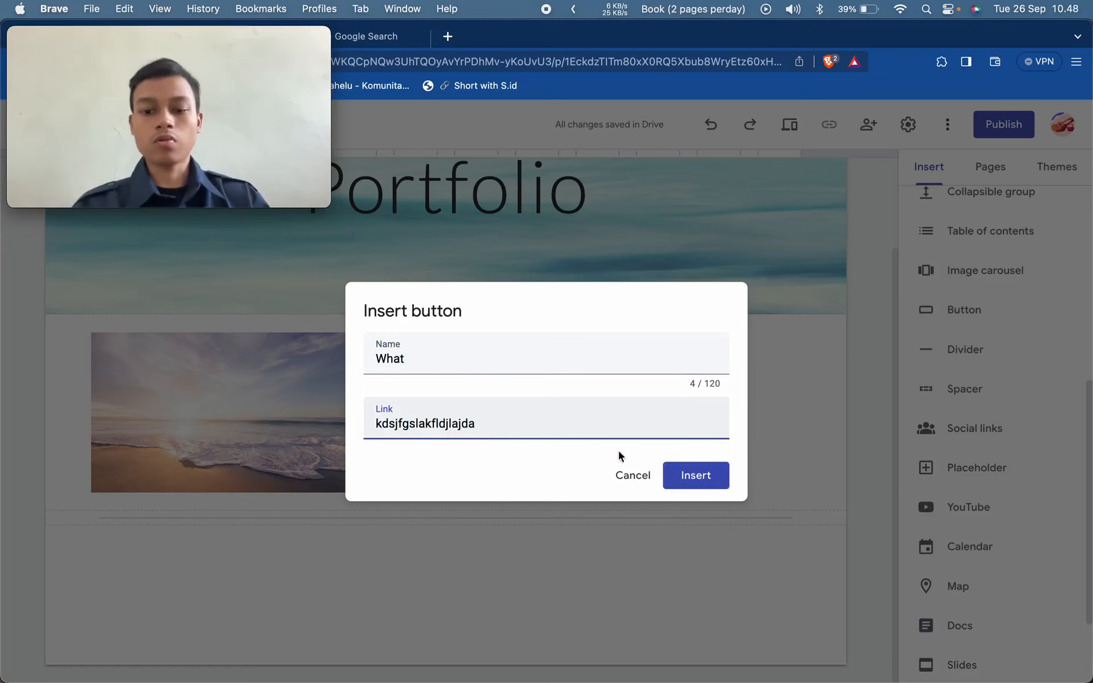
pyautogui.click(691, 473)
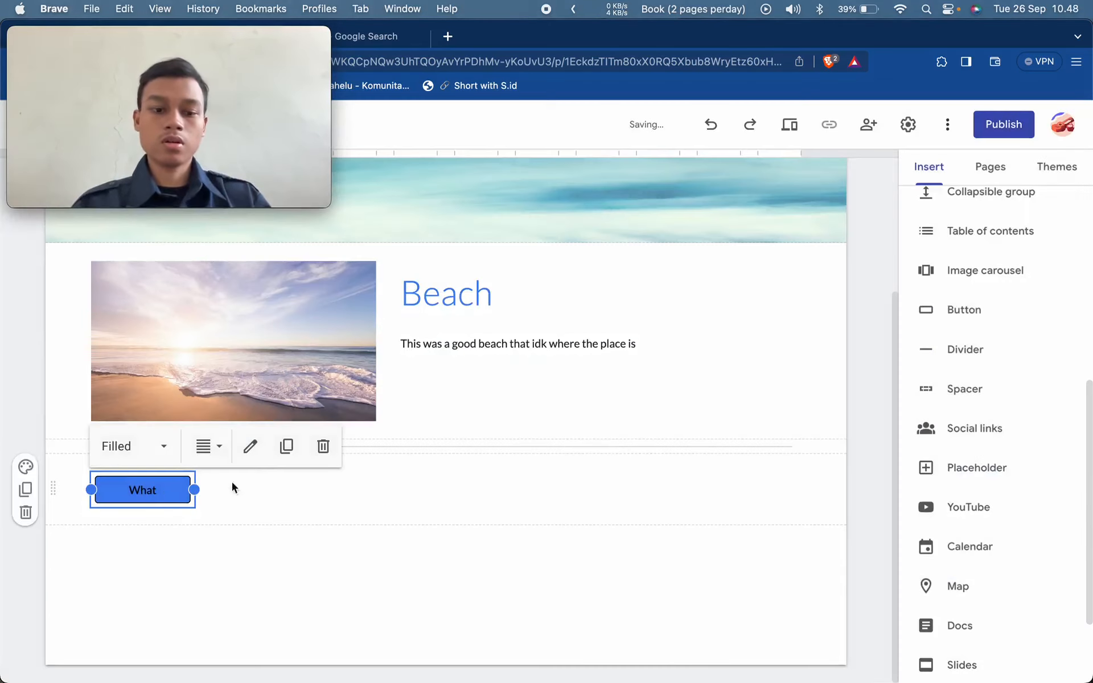
pyautogui.moveTo(144, 491); pyautogui.dragTo(472, 399)
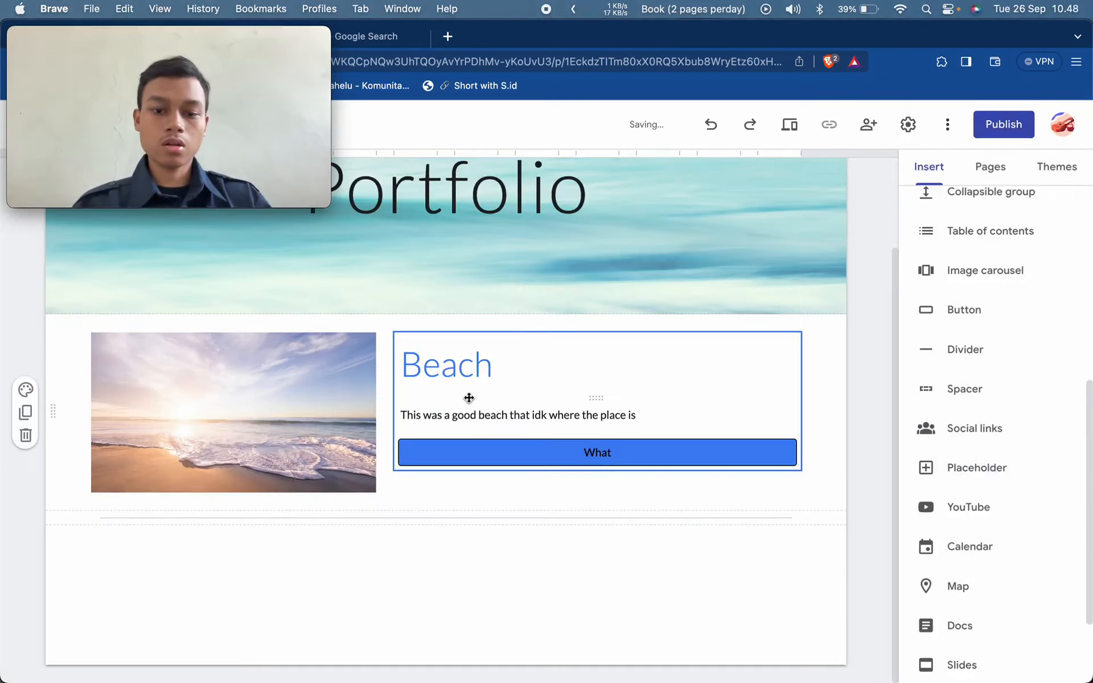
# Step: Try to reposition the What button together with the Beach text, and return them beside the beach image
pyautogui.moveTo(535, 454); pyautogui.dragTo(478, 415)
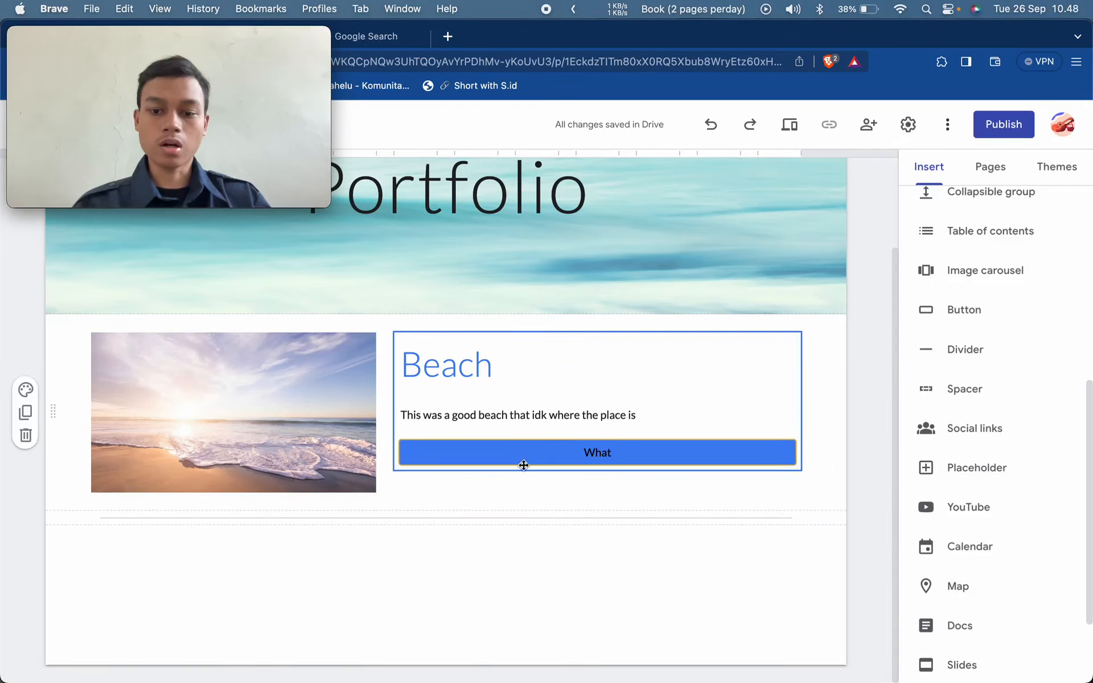
pyautogui.moveTo(506, 458)
pyautogui.mouseDown()
pyautogui.moveTo(488, 478)
pyautogui.moveTo(488, 465)
pyautogui.moveTo(516, 459)
pyautogui.mouseUp()
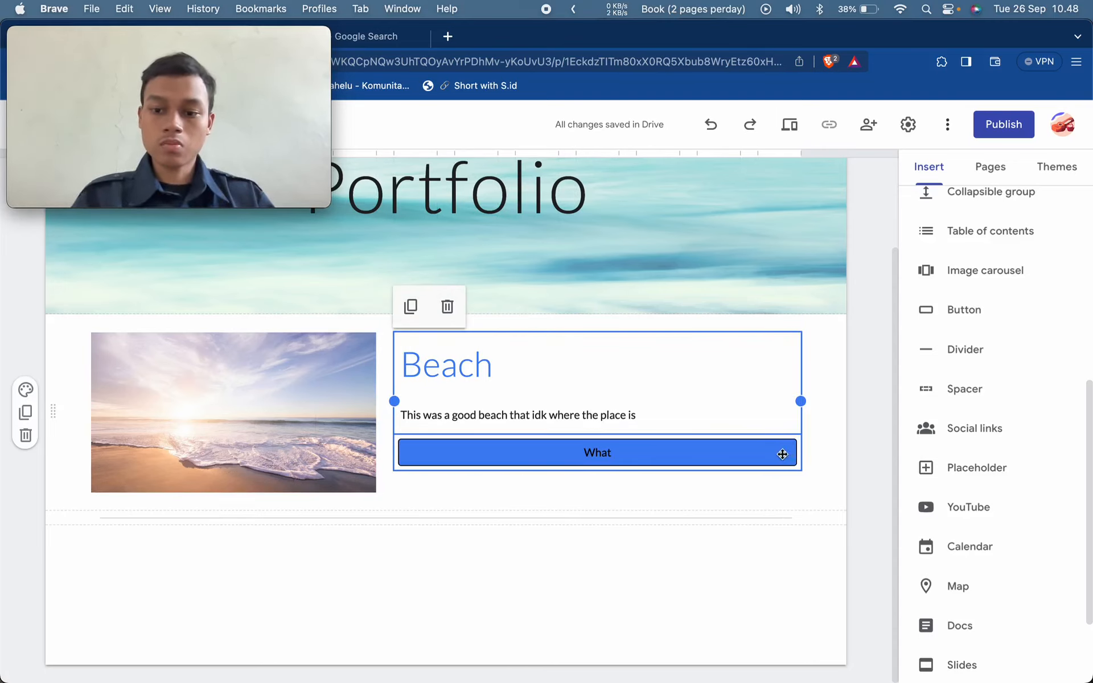
pyautogui.moveTo(782, 454); pyautogui.dragTo(698, 515)
pyautogui.click(617, 439)
pyautogui.moveTo(617, 439); pyautogui.dragTo(617, 344)
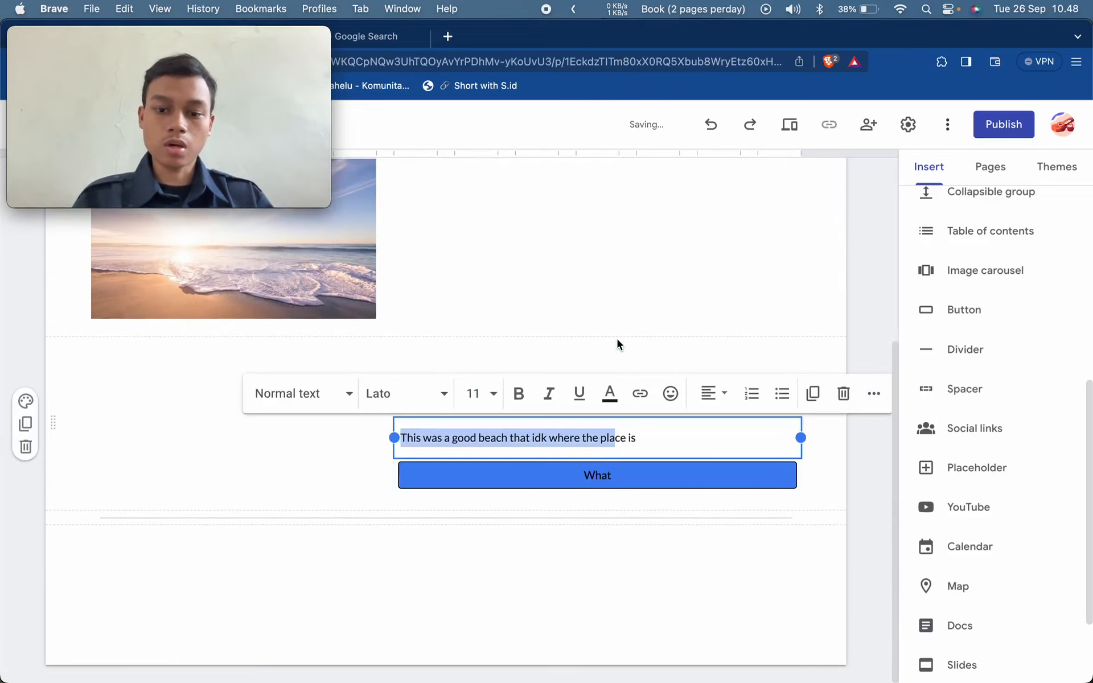
pyautogui.click(613, 458)
pyautogui.moveTo(613, 412); pyautogui.dragTo(579, 393)
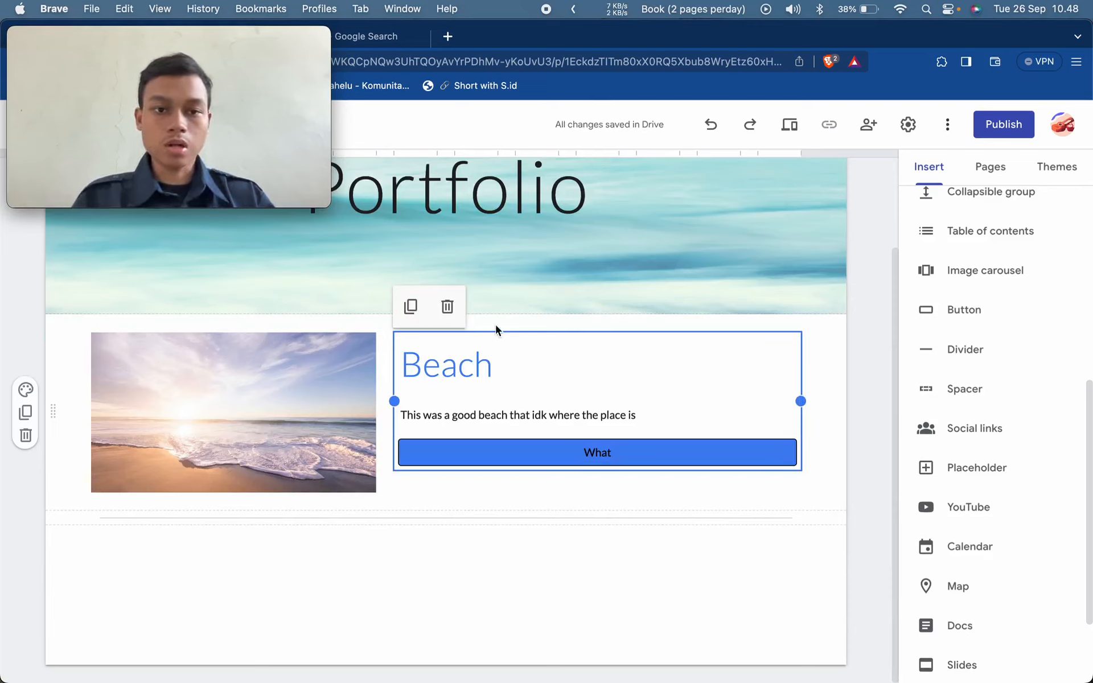
pyautogui.click(374, 38)
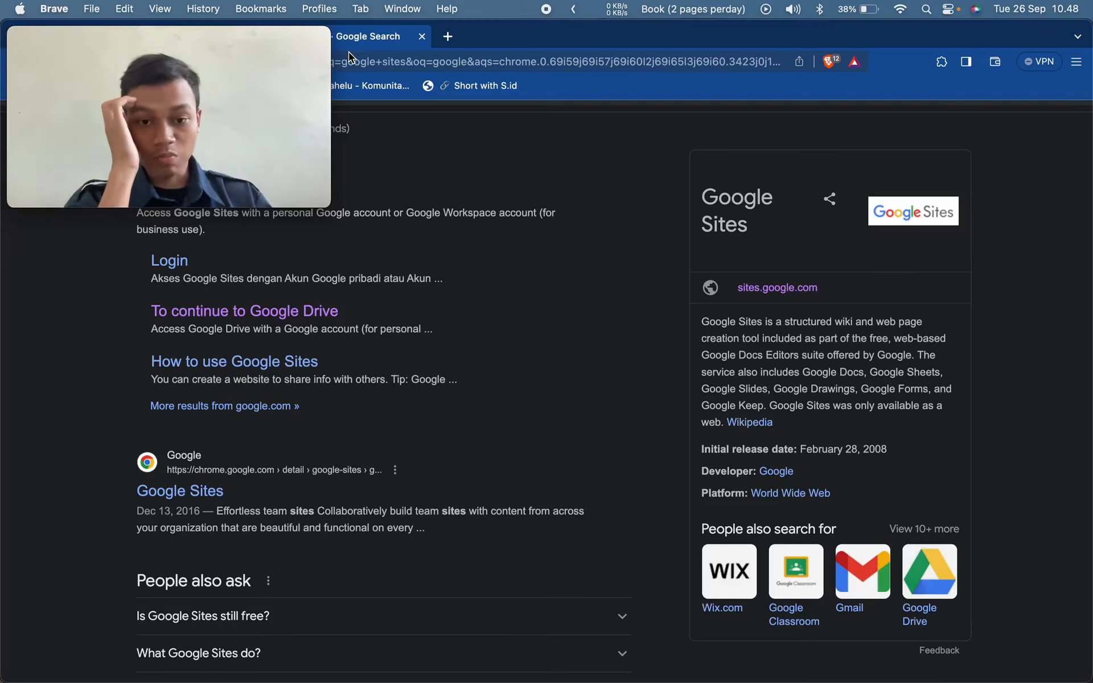
pyautogui.hotkey('ctrl', 'Tab')
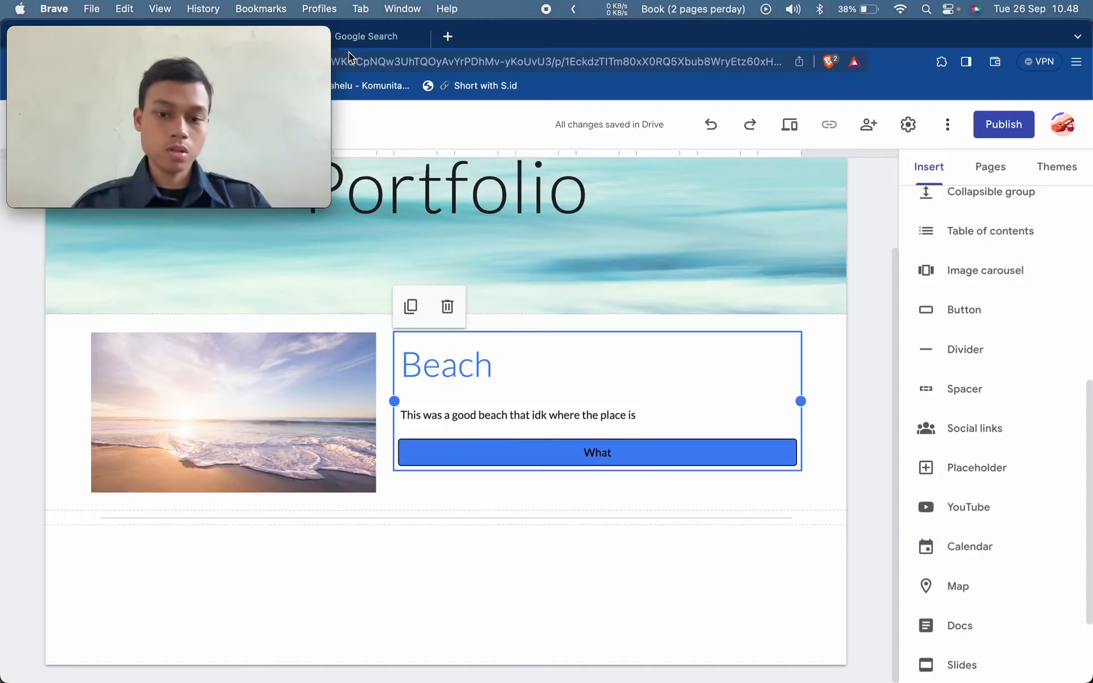
# Step: Look at the recent Docs files available for insertion and close the list
pyautogui.scroll(-2, 987, 513)
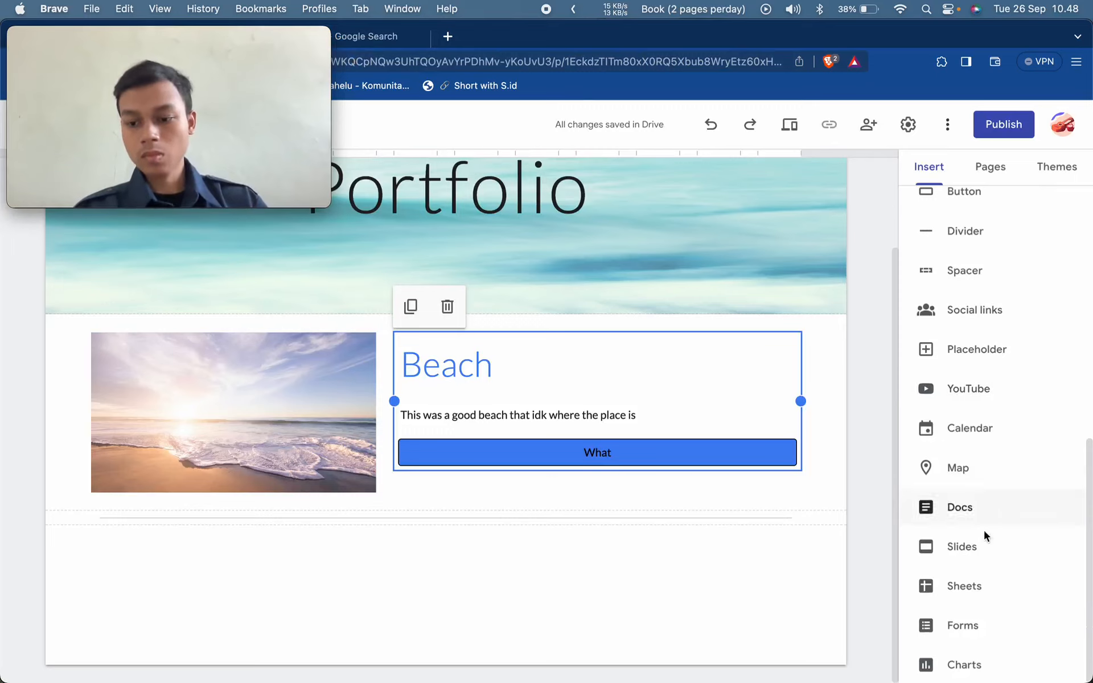
pyautogui.click(960, 507)
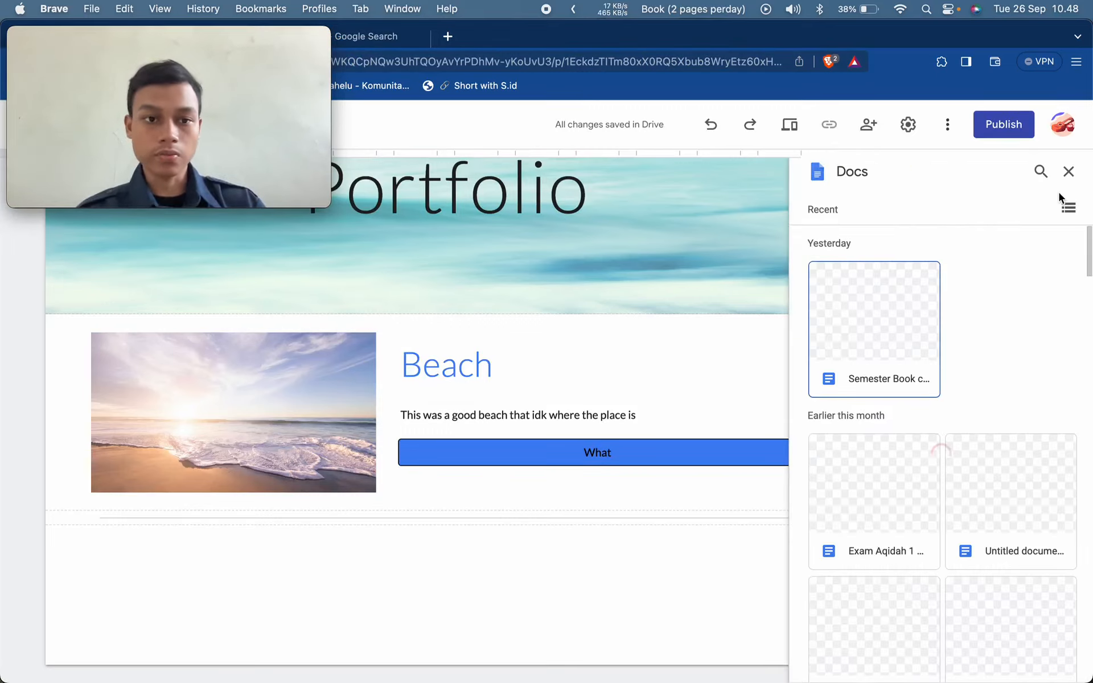
pyautogui.click(1067, 173)
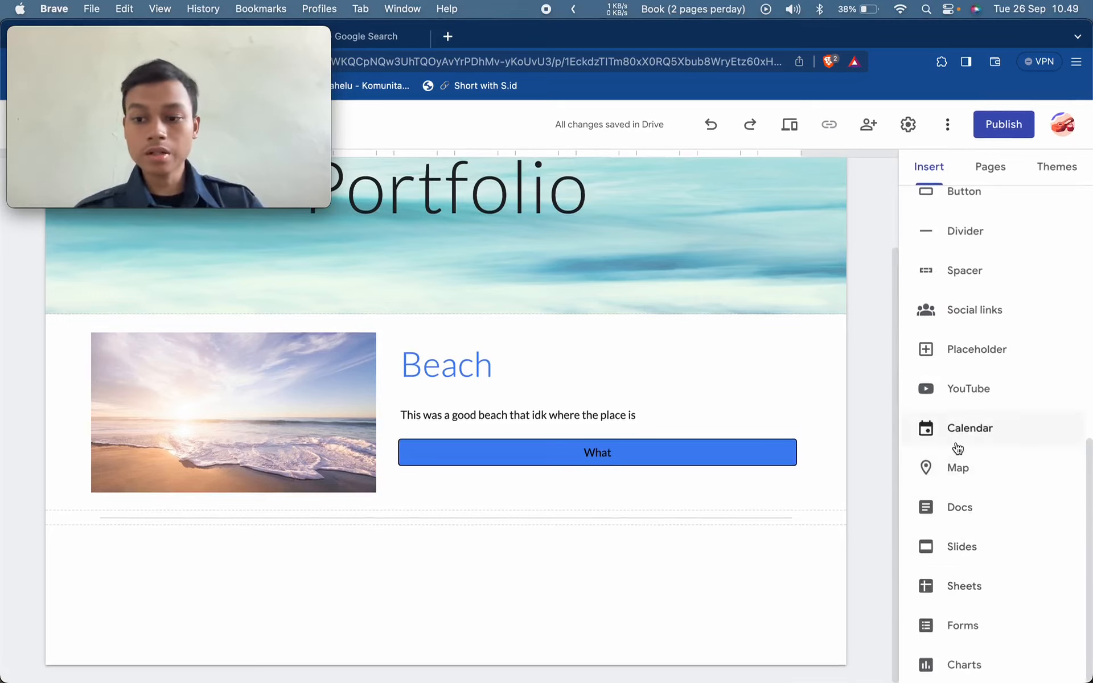
# Step: Insert an empty placeholder below the Beach section and delete it
pyautogui.click(971, 364)
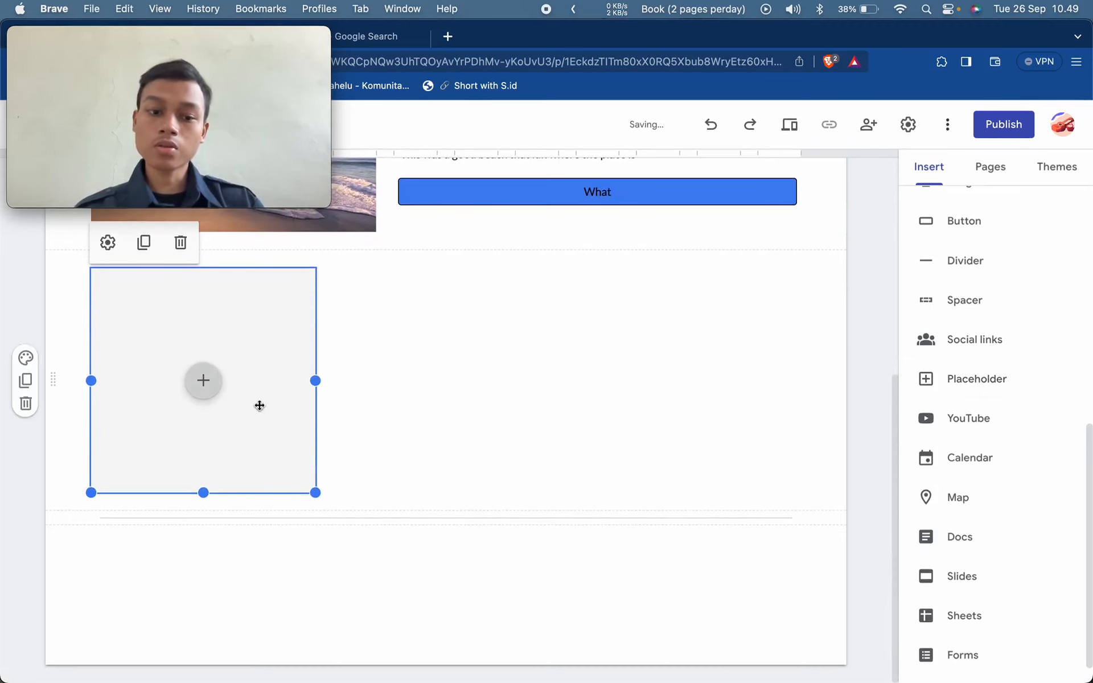
pyautogui.click(179, 242)
pyautogui.scroll(3, 968, 319)
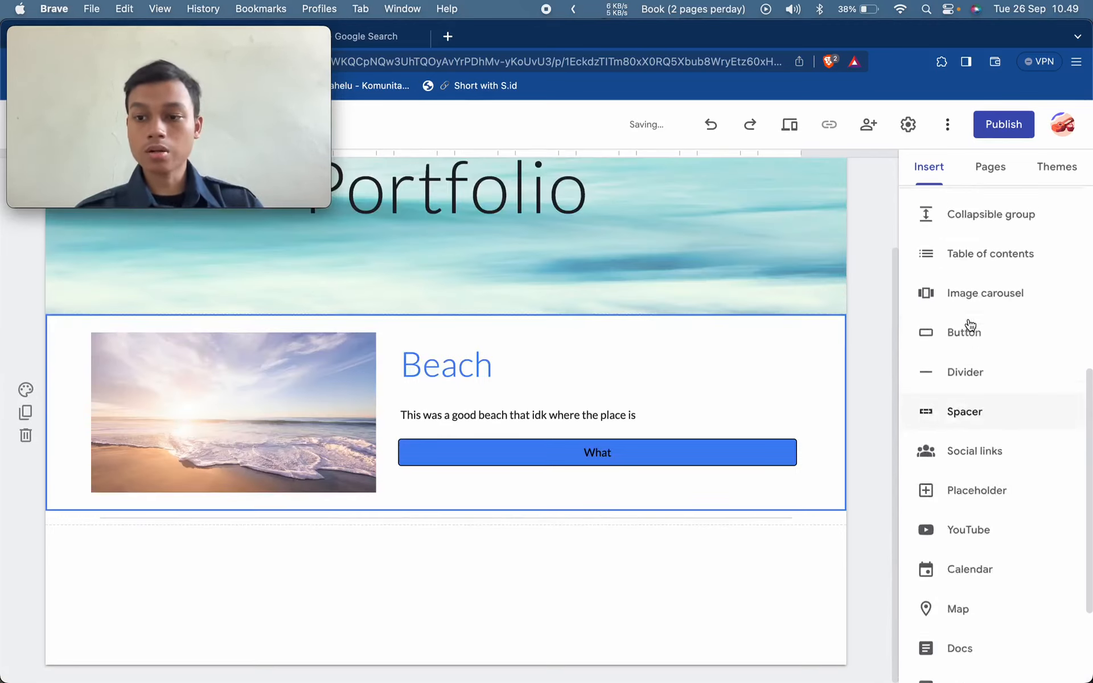
pyautogui.scroll(6, 969, 324)
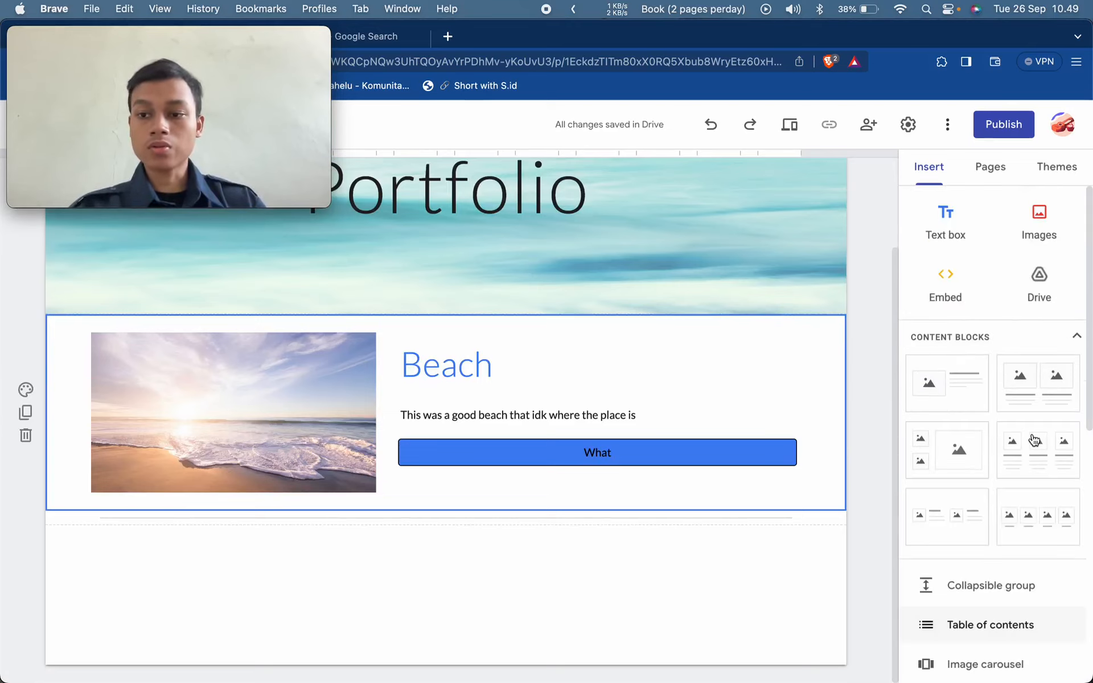
# Step: Look at the options for embedding web content and close them without inserting anything
pyautogui.click(960, 292)
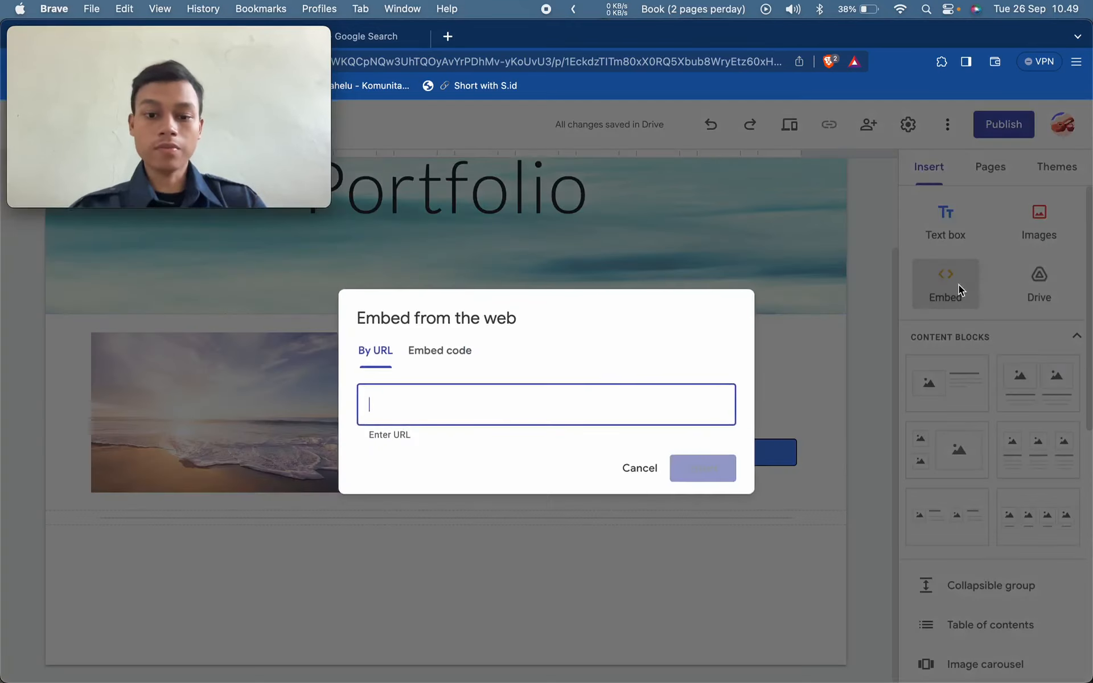
pyautogui.click(641, 467)
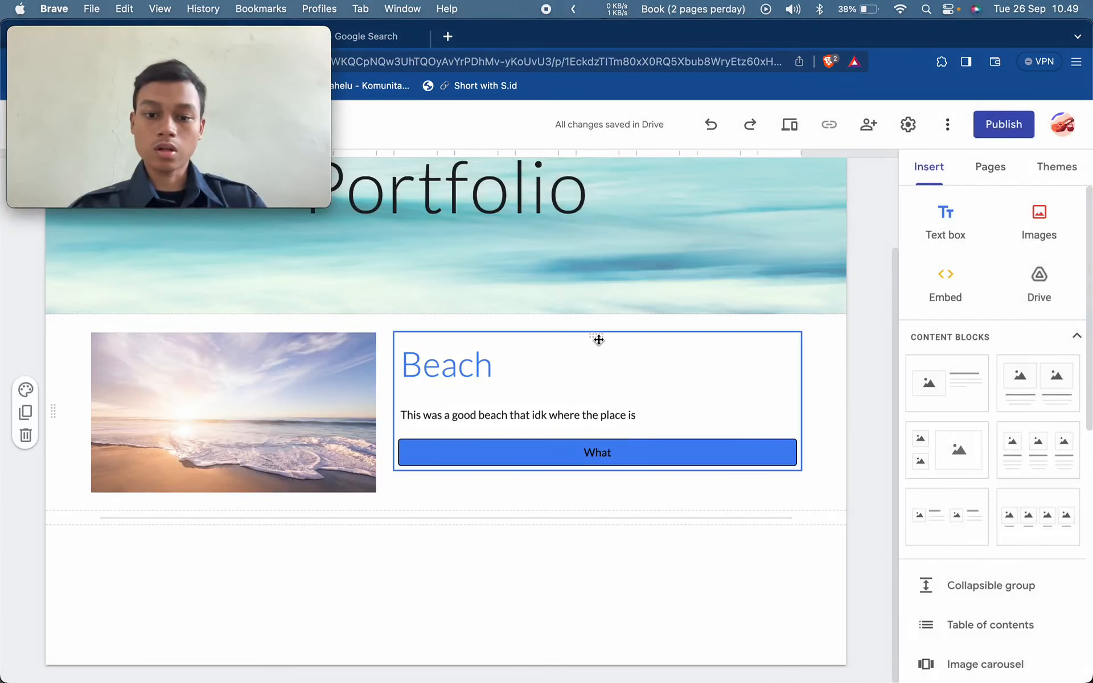
# Step: Add a new page to the site, entering a first name as the page name
pyautogui.click(983, 181)
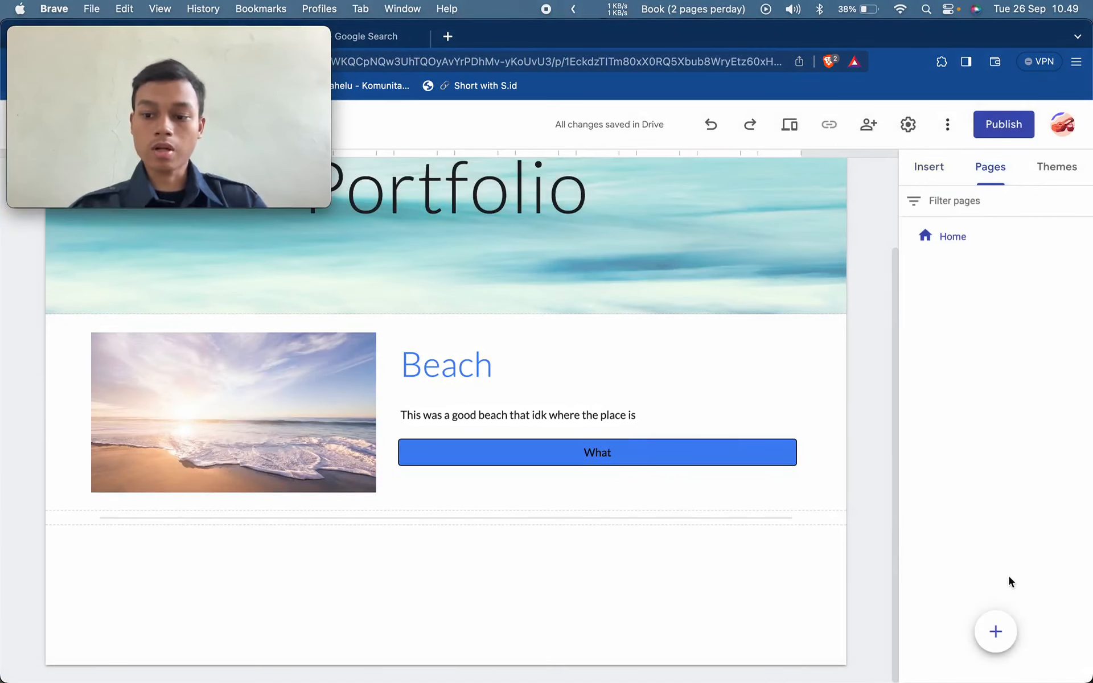
pyautogui.moveTo(996, 633)
pyautogui.click(996, 632)
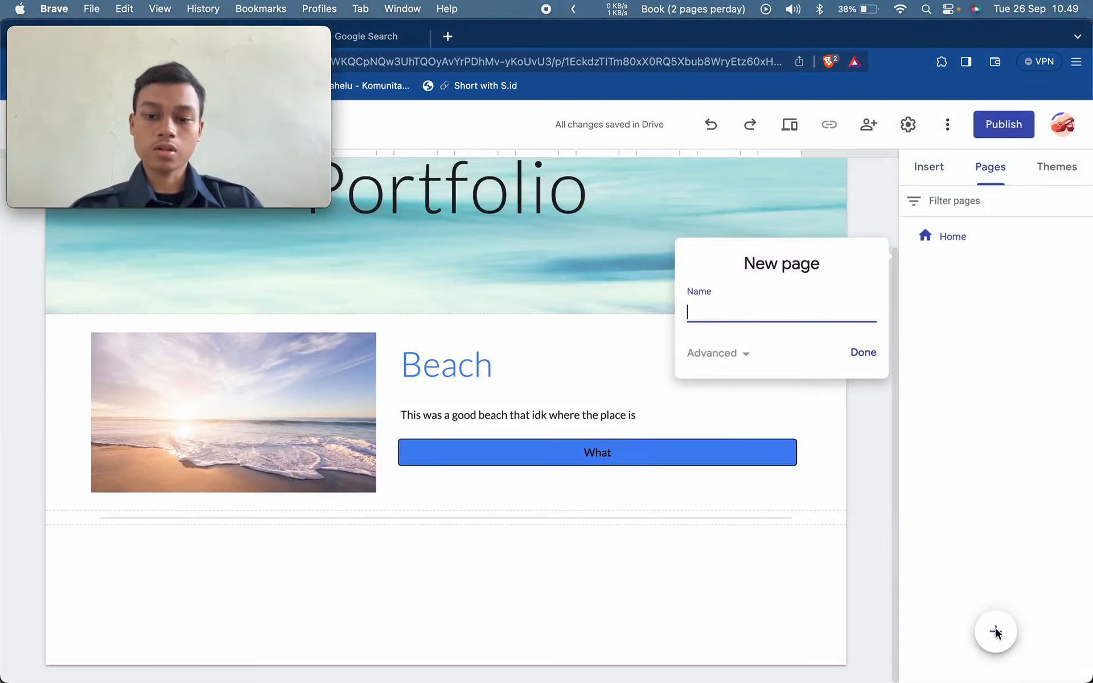
pyautogui.write('Dean')
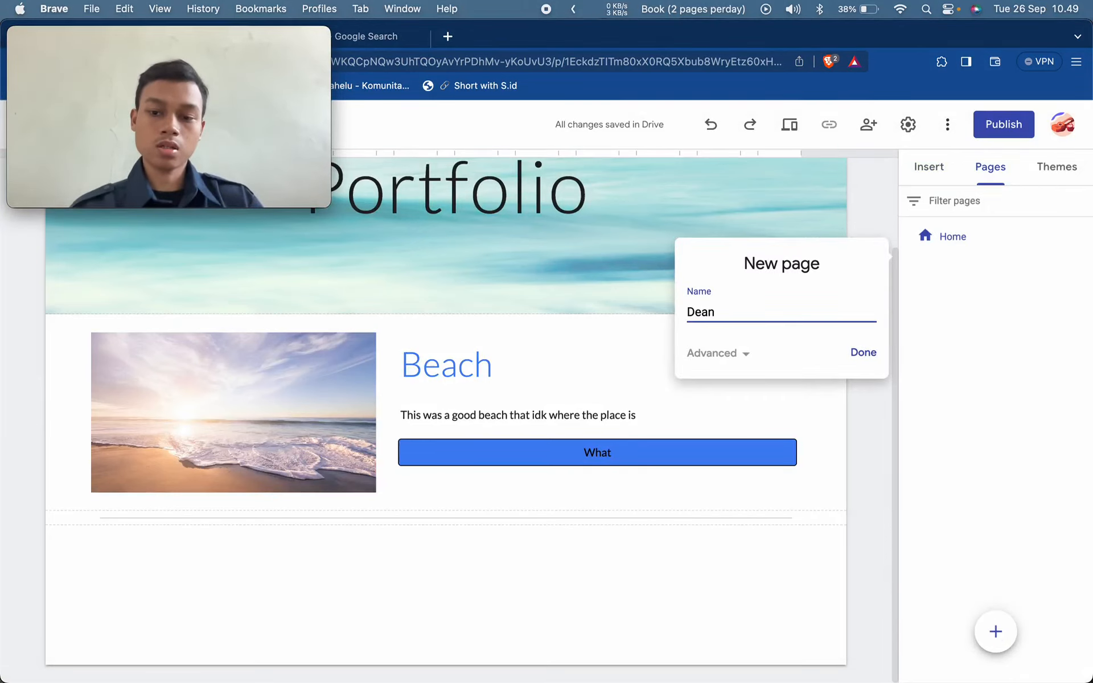
pyautogui.press('Return')
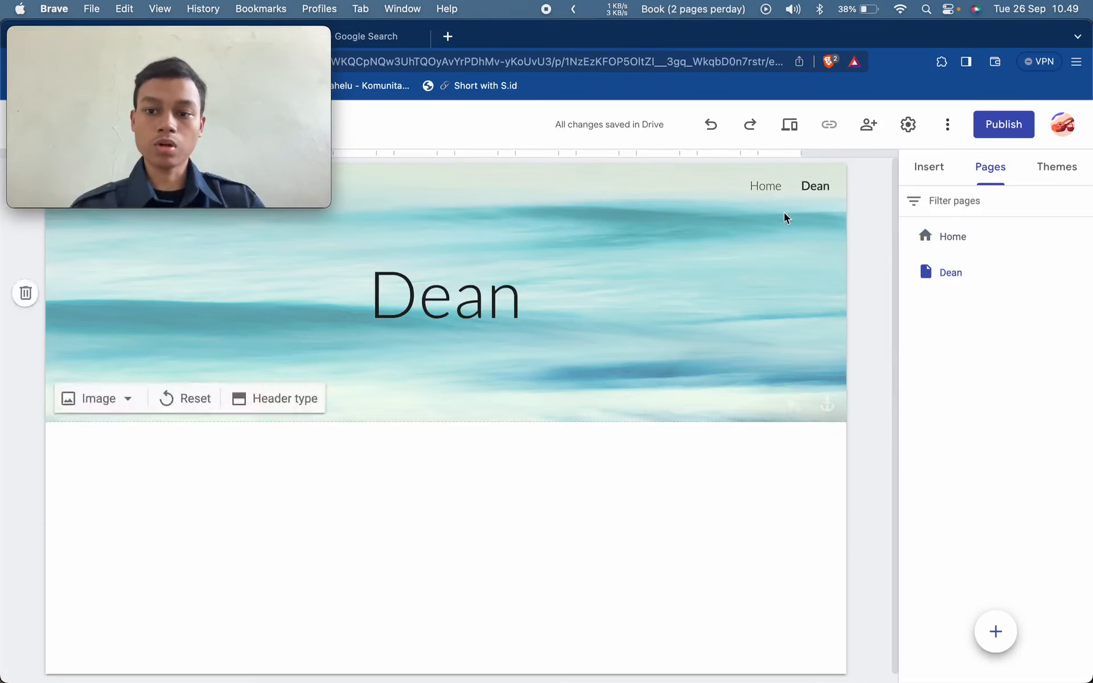
# Step: On the Home page, replace the What button's link with a link to the site's other page
pyautogui.click(770, 187)
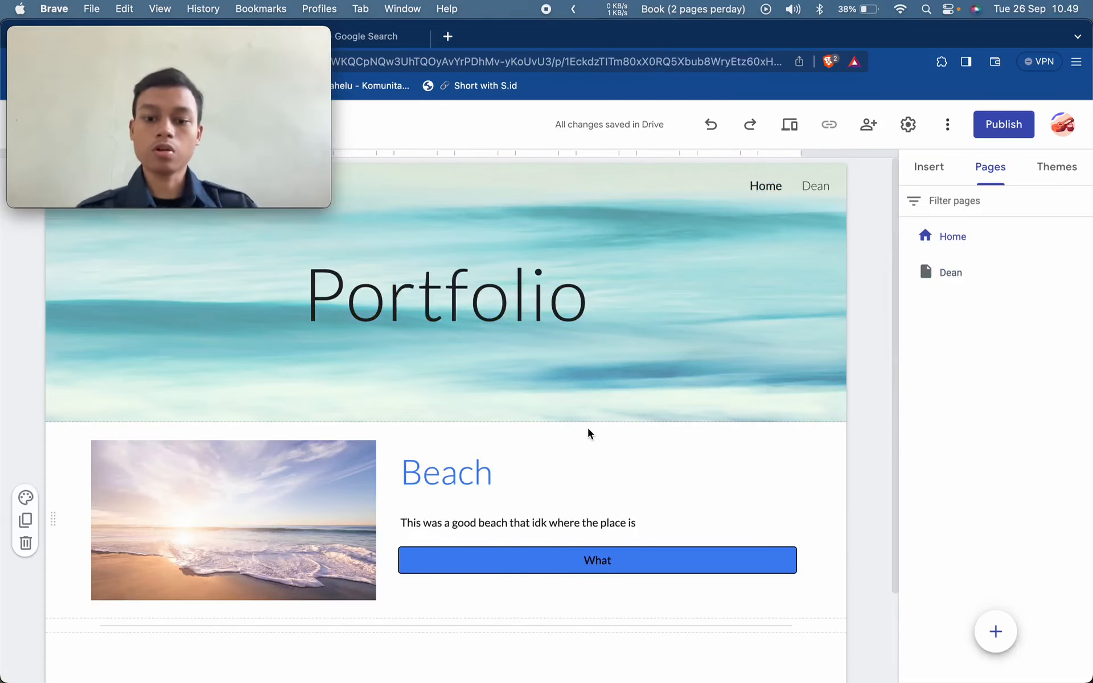
pyautogui.click(605, 560)
pyautogui.click(605, 560)
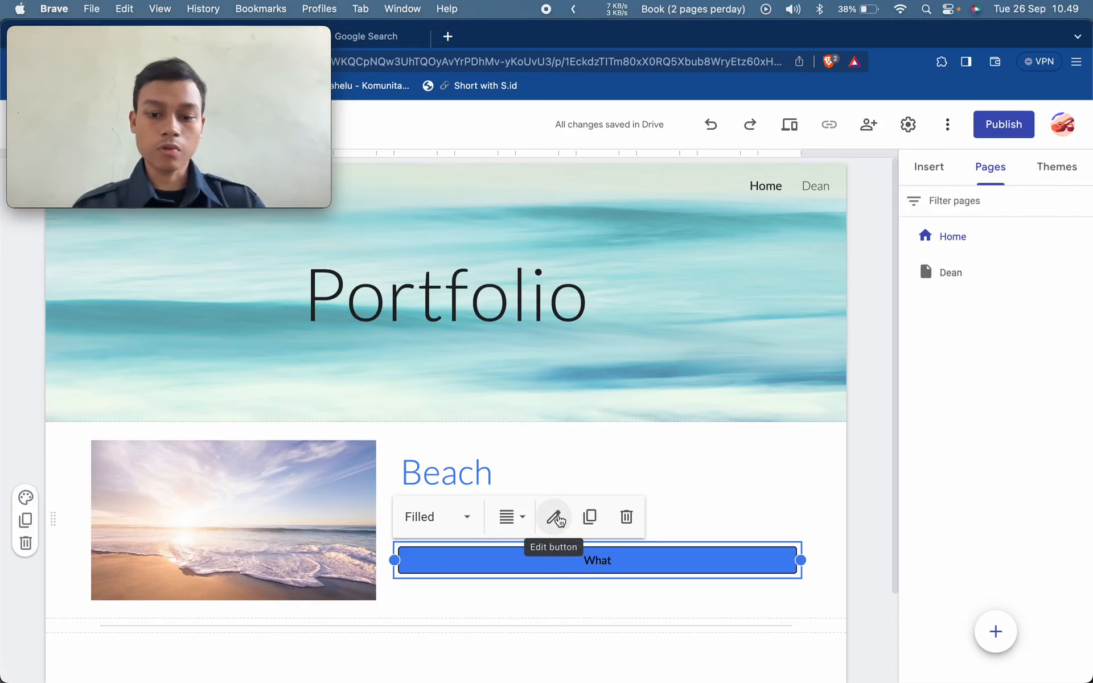
pyautogui.click(555, 518)
pyautogui.tripleClick(462, 428)
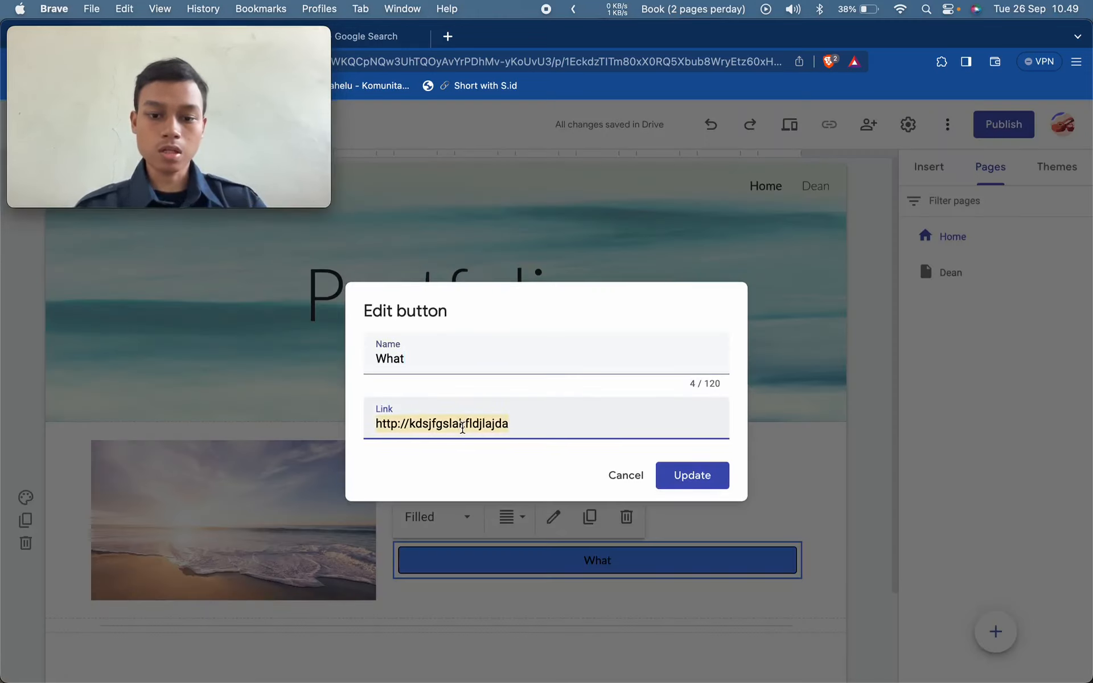
pyautogui.press('BackSpace')
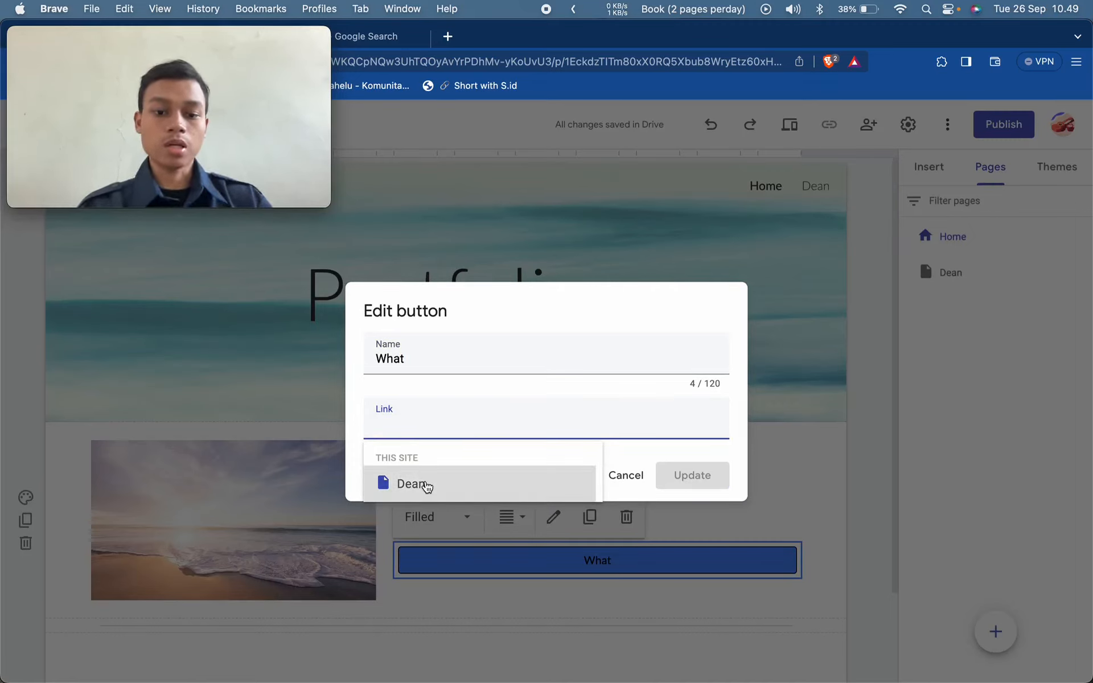
pyautogui.click(426, 484)
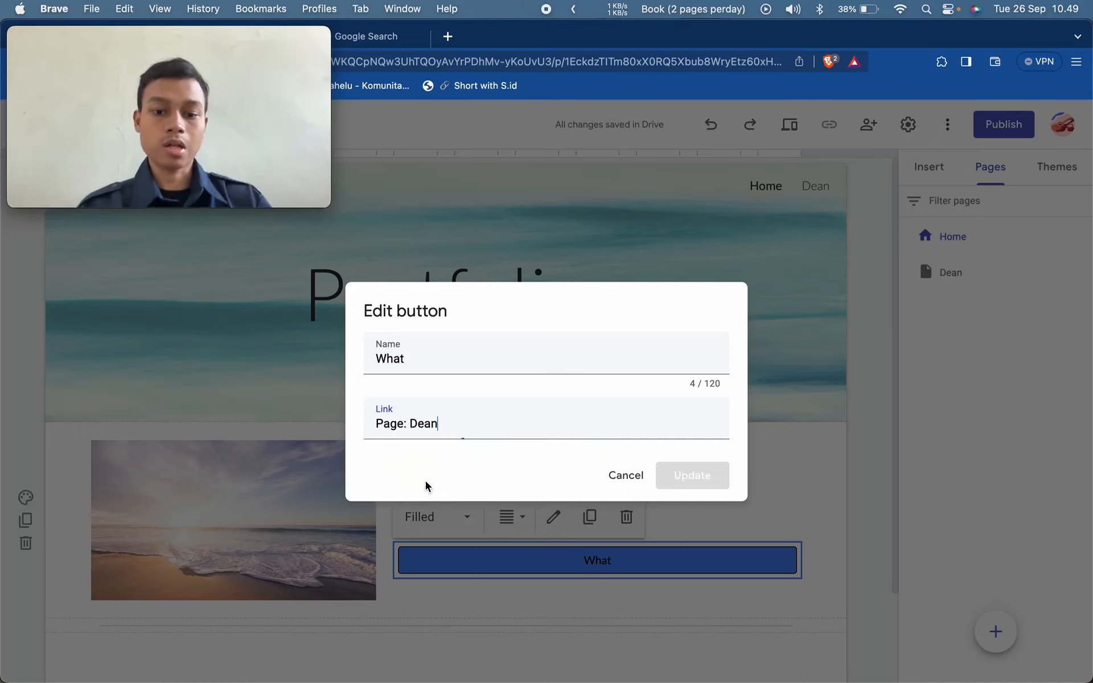
pyautogui.click(680, 477)
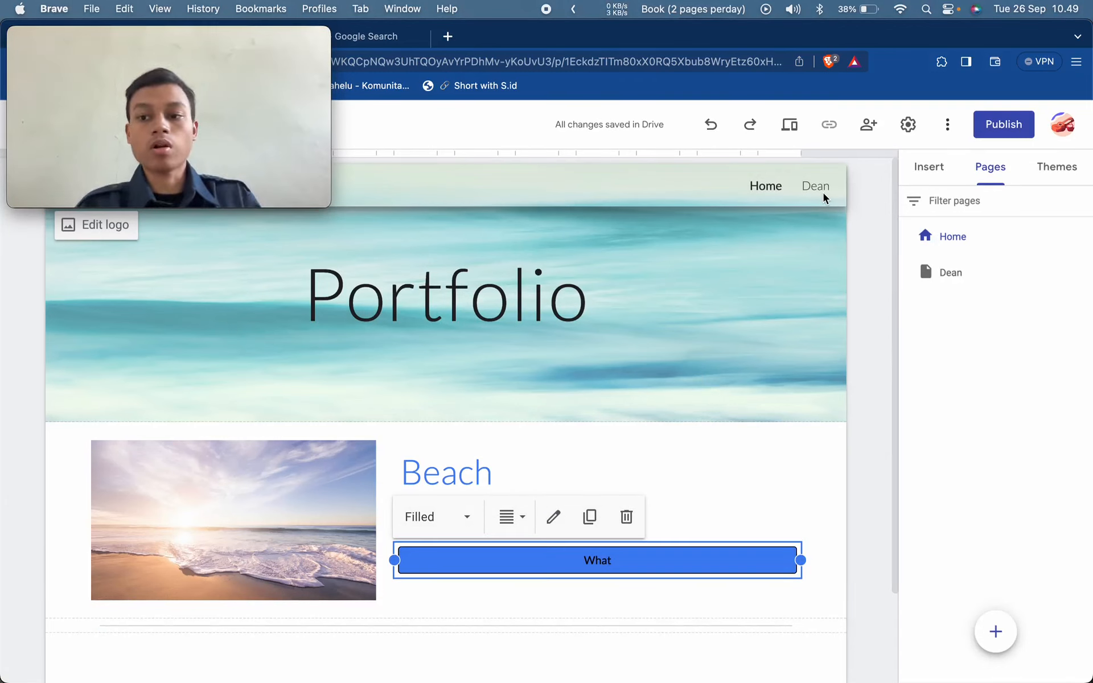
pyautogui.click(922, 167)
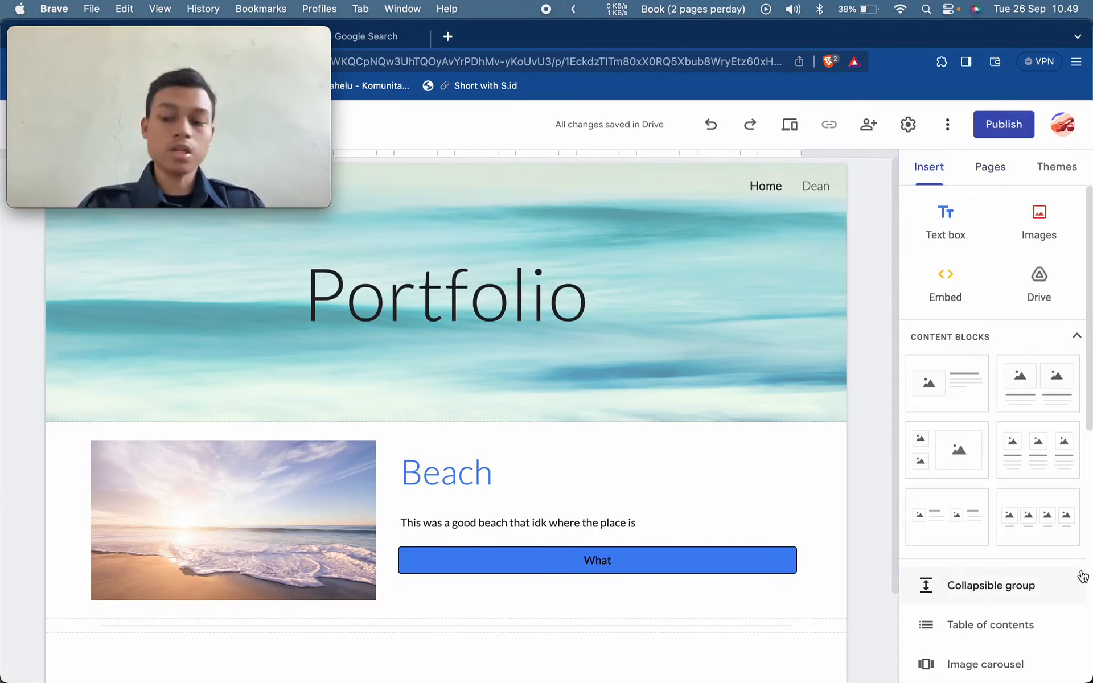
pyautogui.scroll(-7, 990, 562)
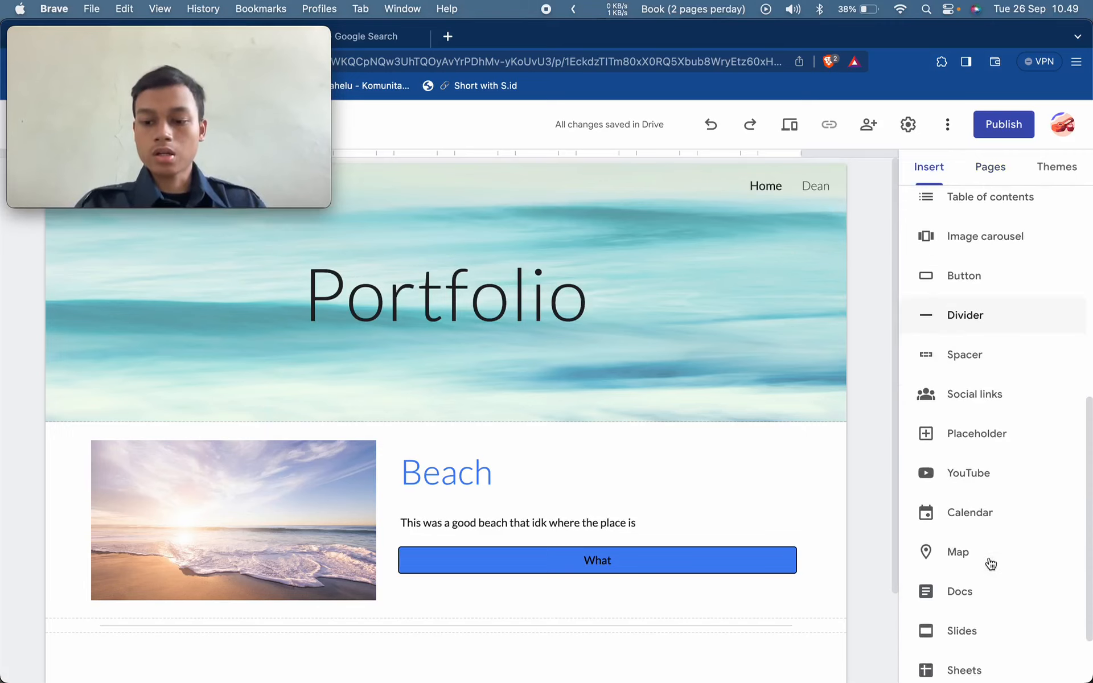
pyautogui.scroll(-2, 990, 564)
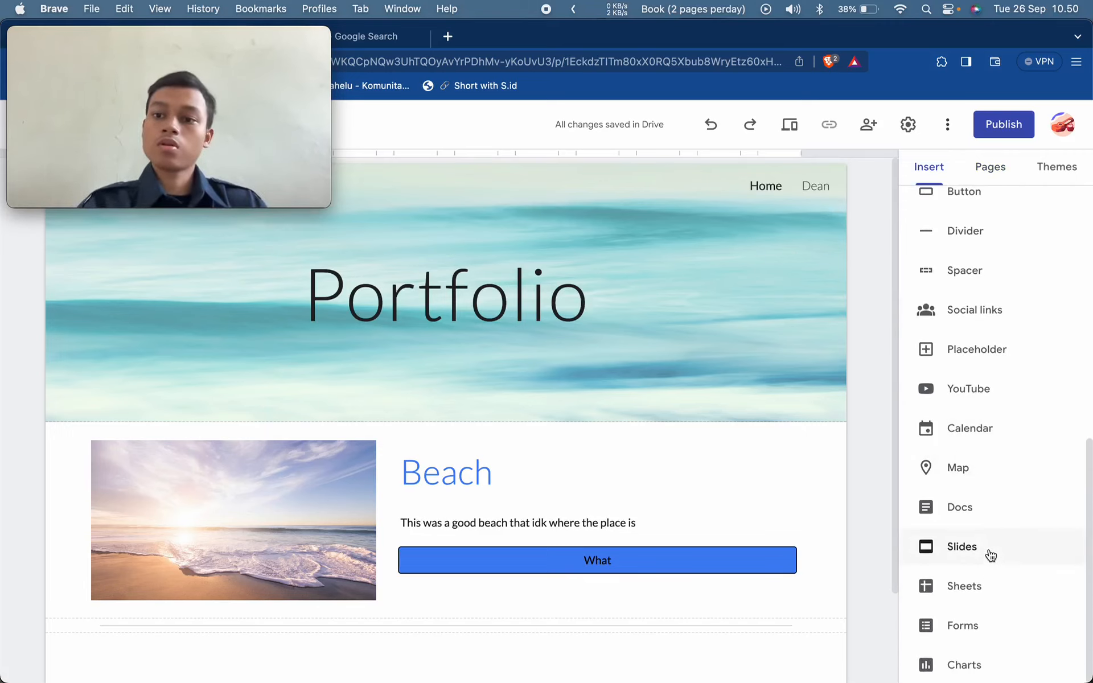
# Step: Publish the site with the web address "whateverhere", checking the custom domain settings before confirming
pyautogui.click(996, 131)
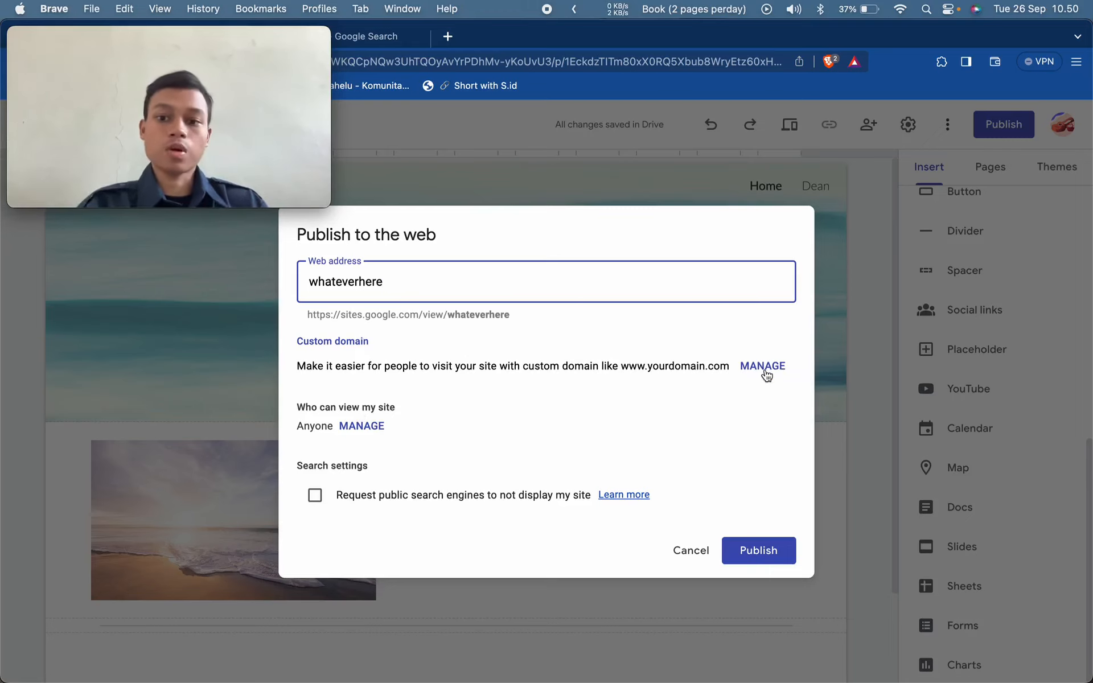
pyautogui.click(763, 367)
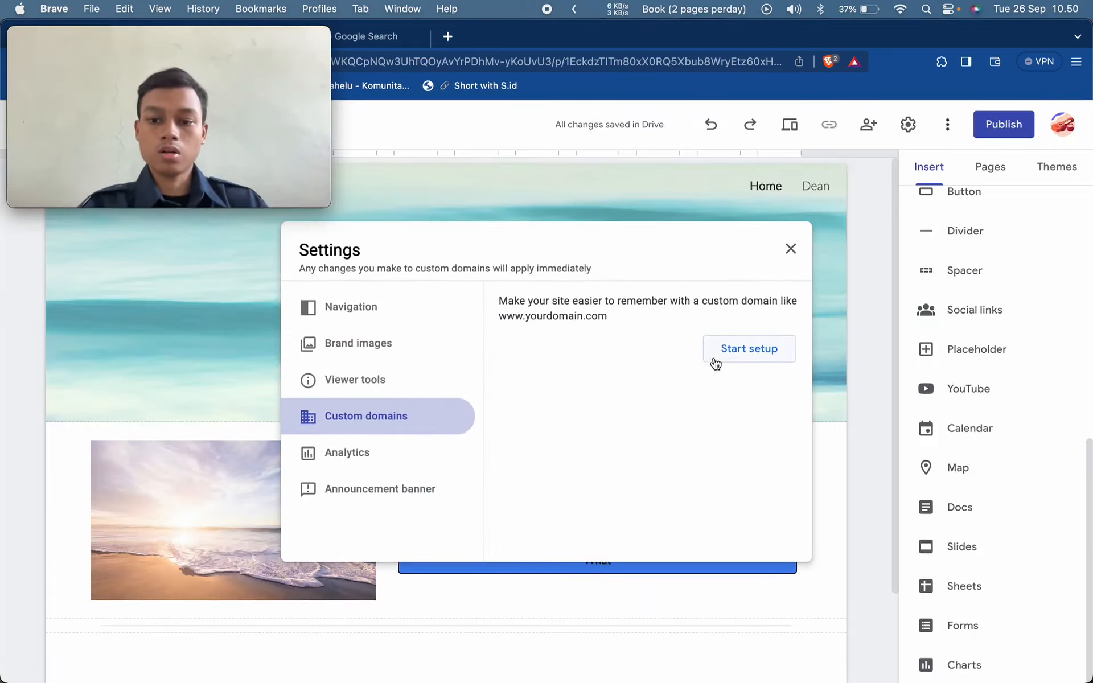
pyautogui.click(788, 254)
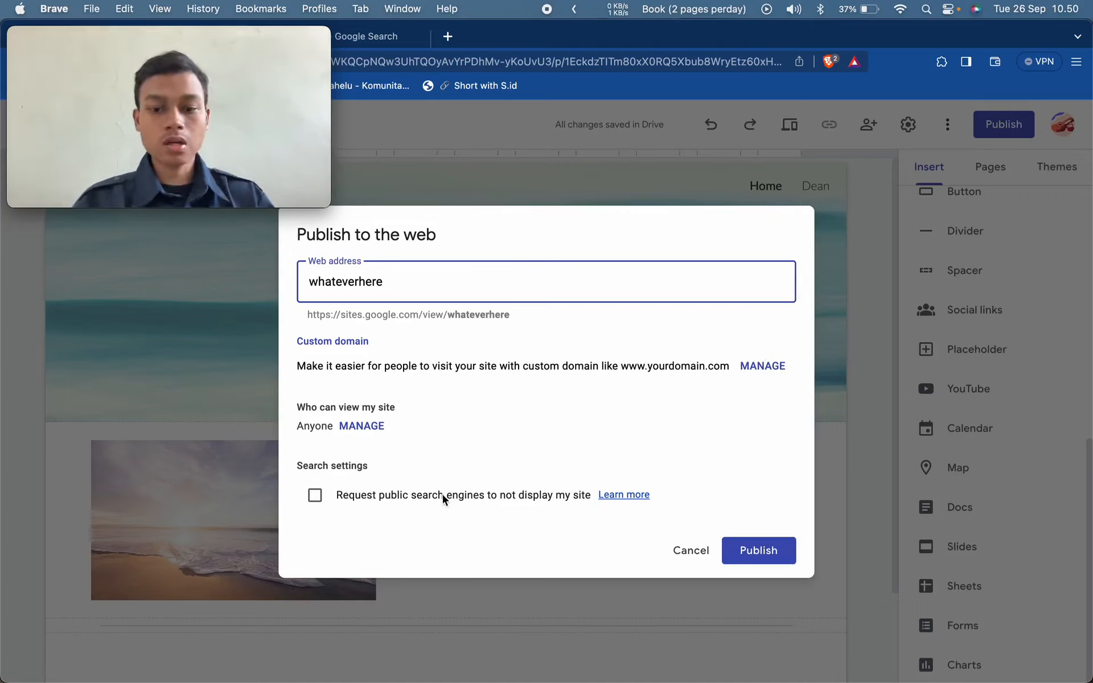
pyautogui.click(774, 551)
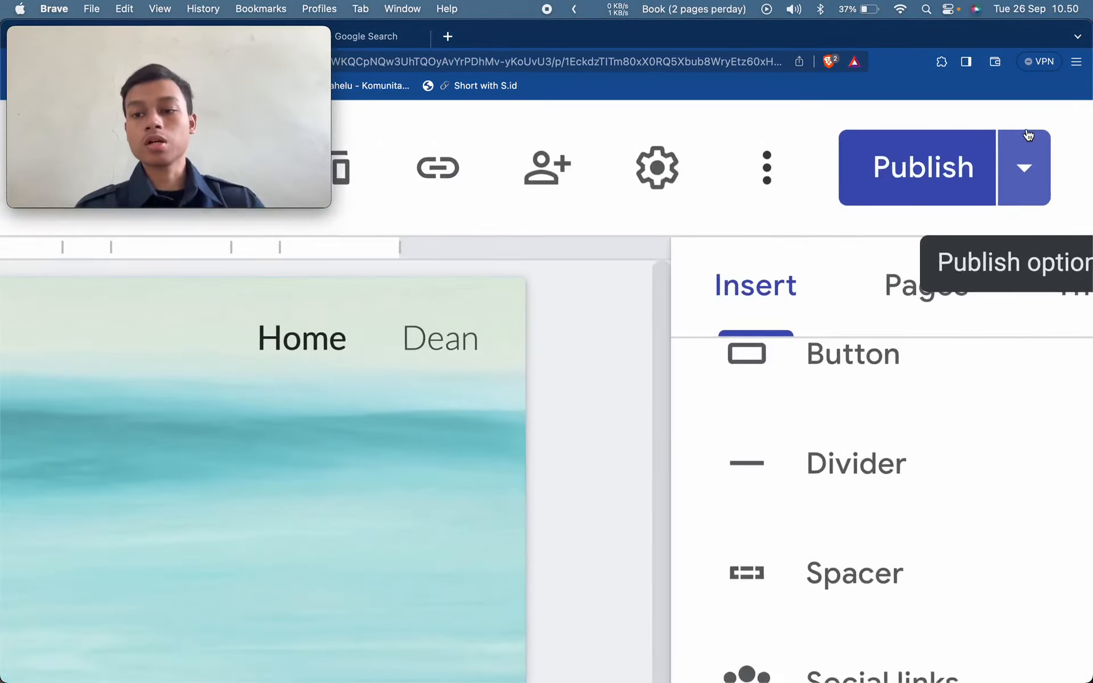
# Step: Open the published version of the site for viewing
pyautogui.hscroll(1, 1027, 135)
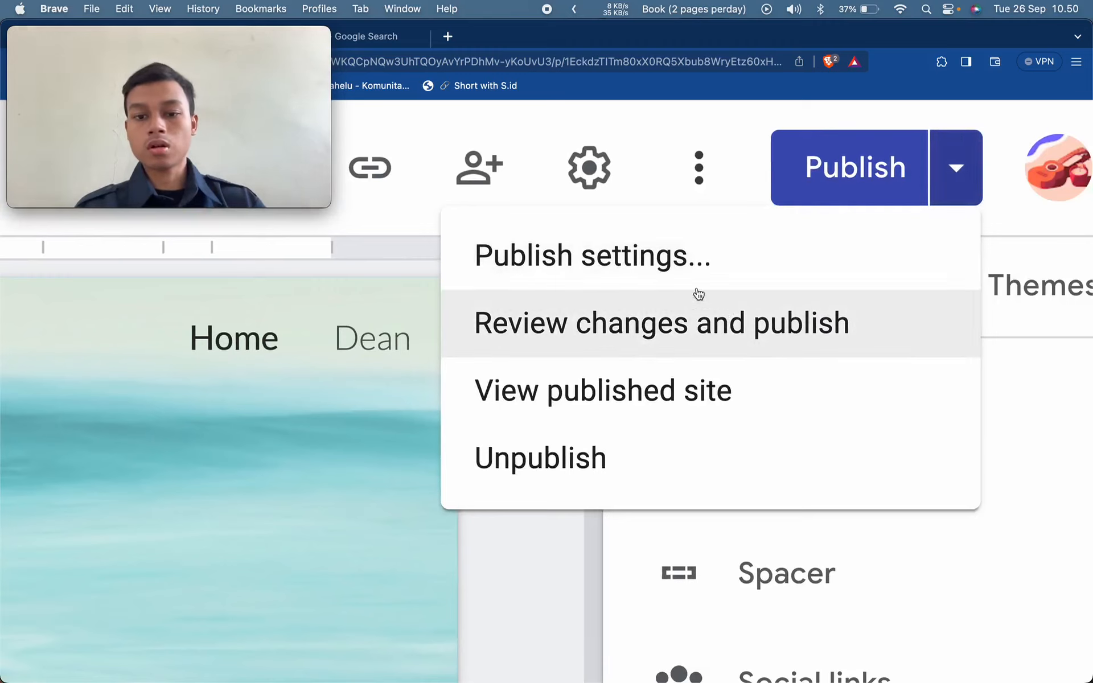
pyautogui.click(663, 389)
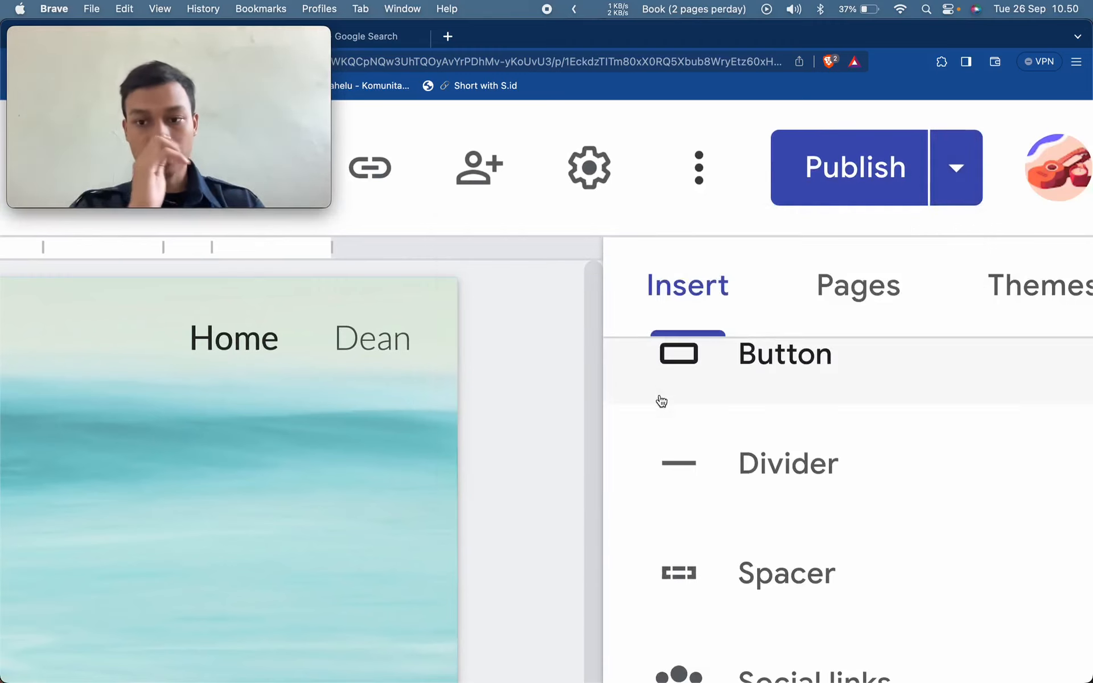
pyautogui.click(947, 198)
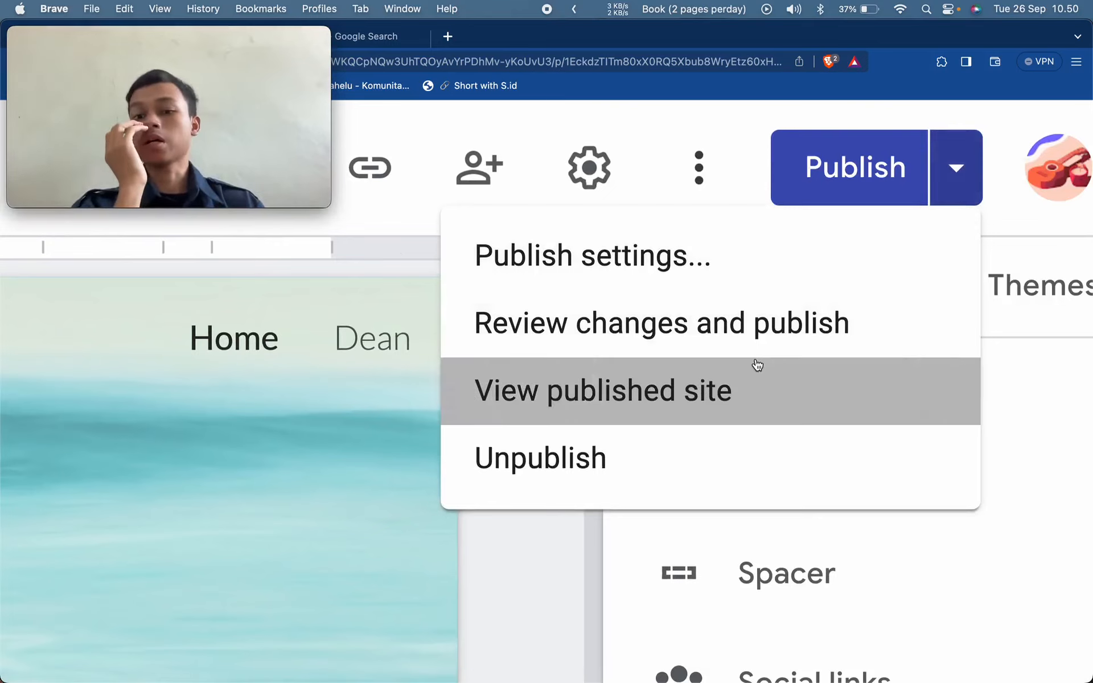
pyautogui.click(757, 364)
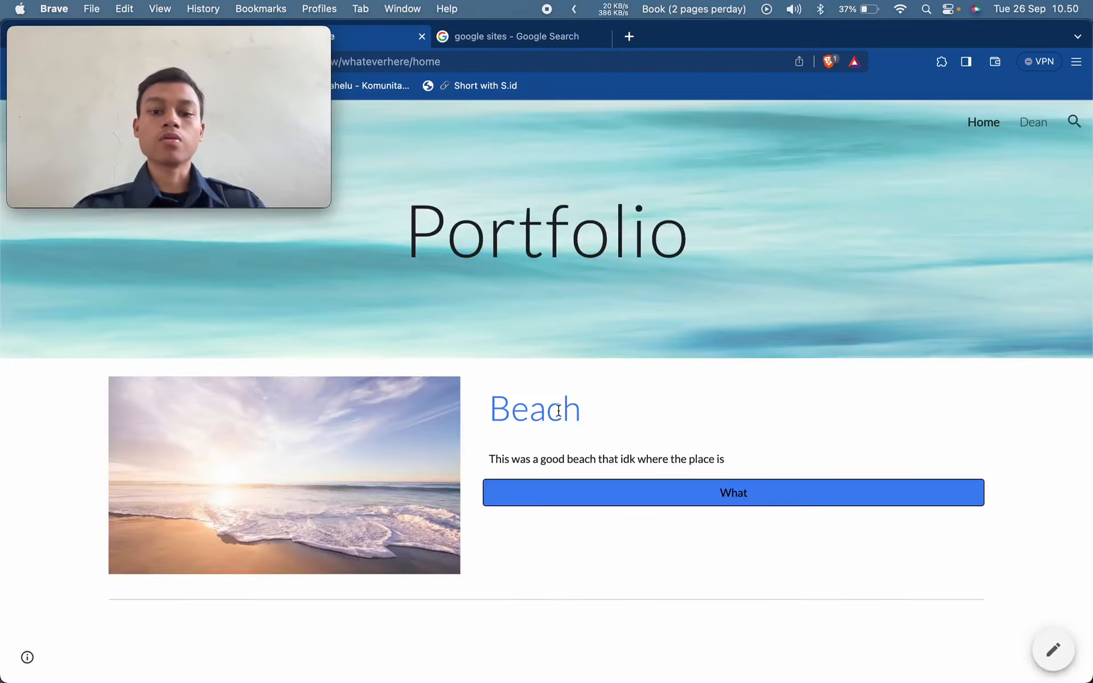
# Step: Test the What button's page link on the published site and return to the Home page
pyautogui.click(725, 495)
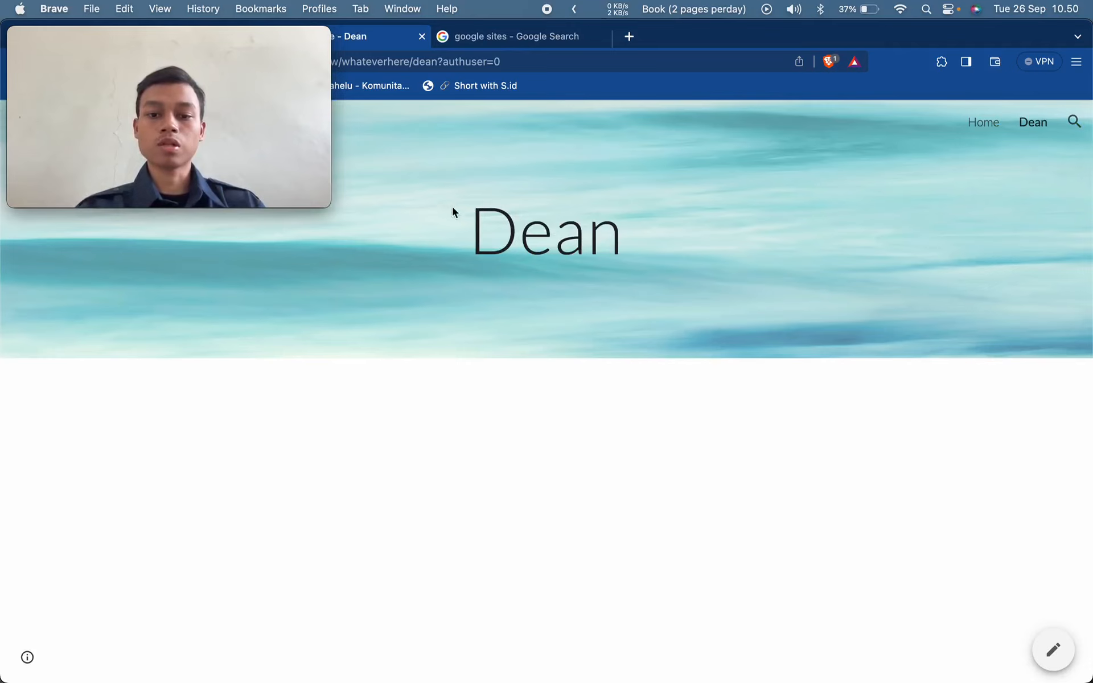
pyautogui.hscroll(-5, 589, 275)
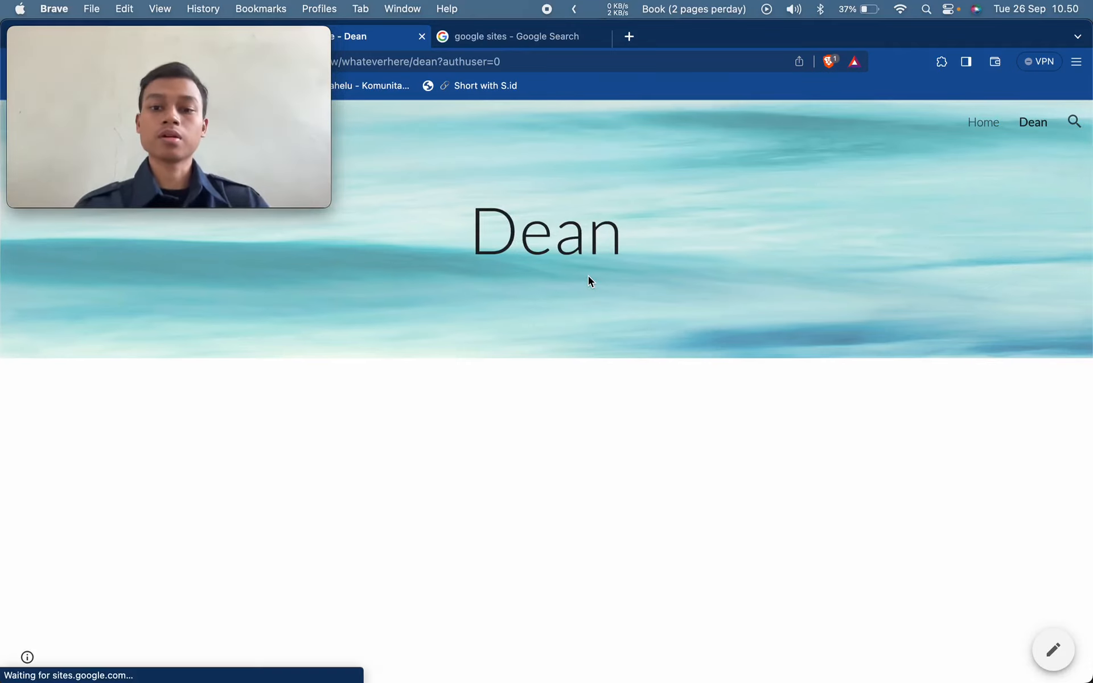
pyautogui.click(1074, 121)
pyautogui.click(940, 223)
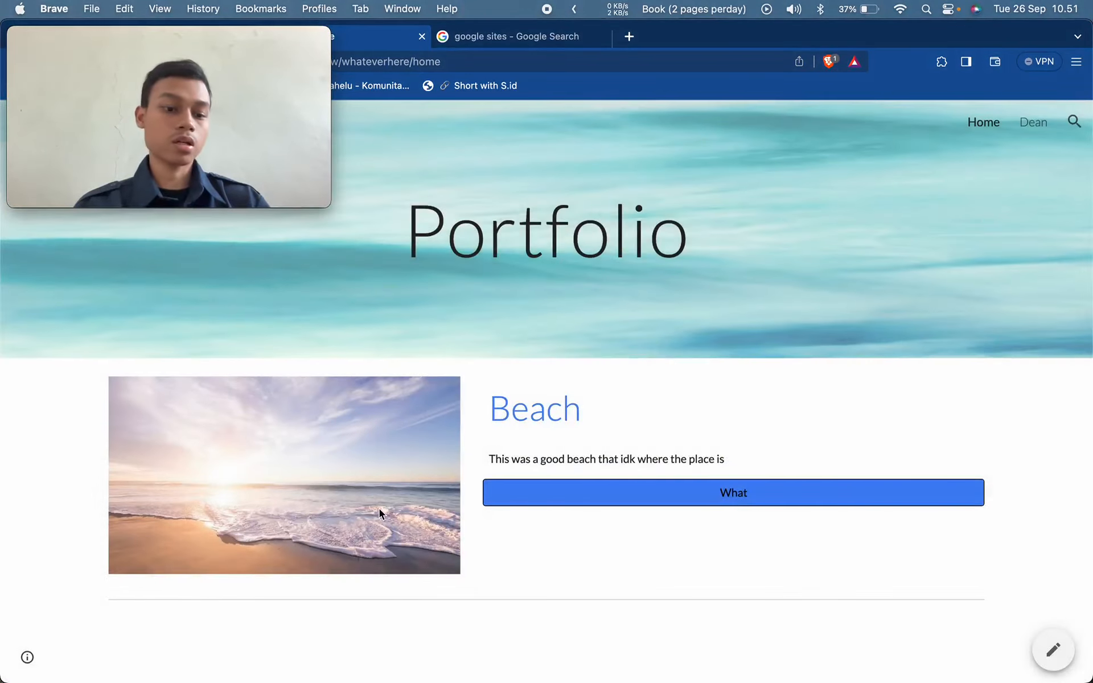